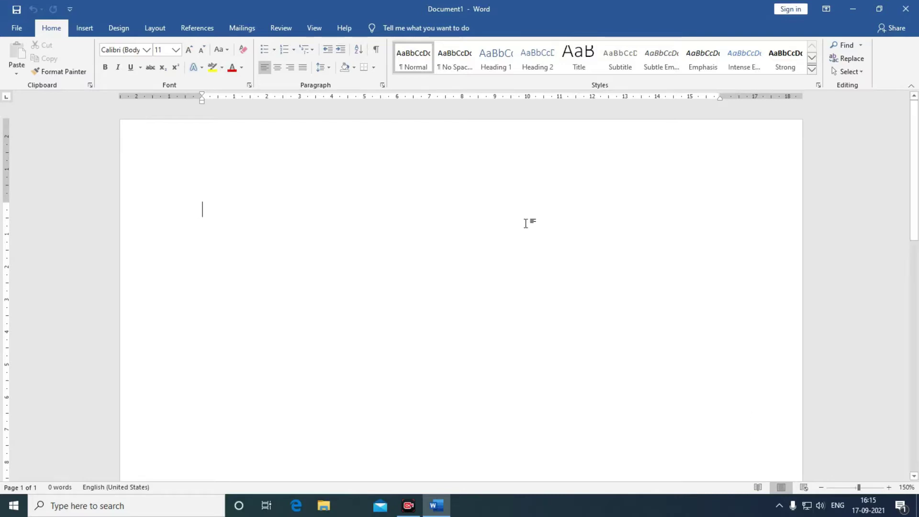
Step: With the five sample paragraphs in place, switch to the Insert tab
click(95, 28)
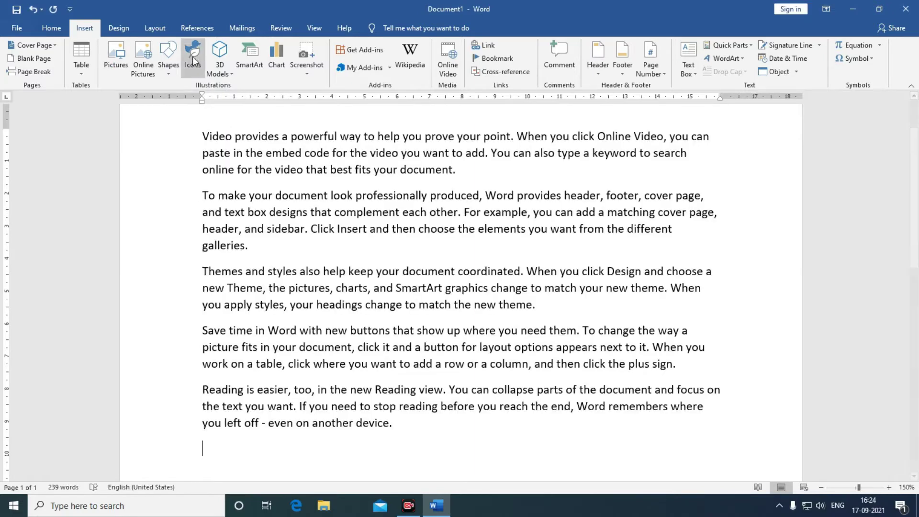
Step: Insert the baby-6578335_1920 photo from E:\Photo below the text
click(109, 54)
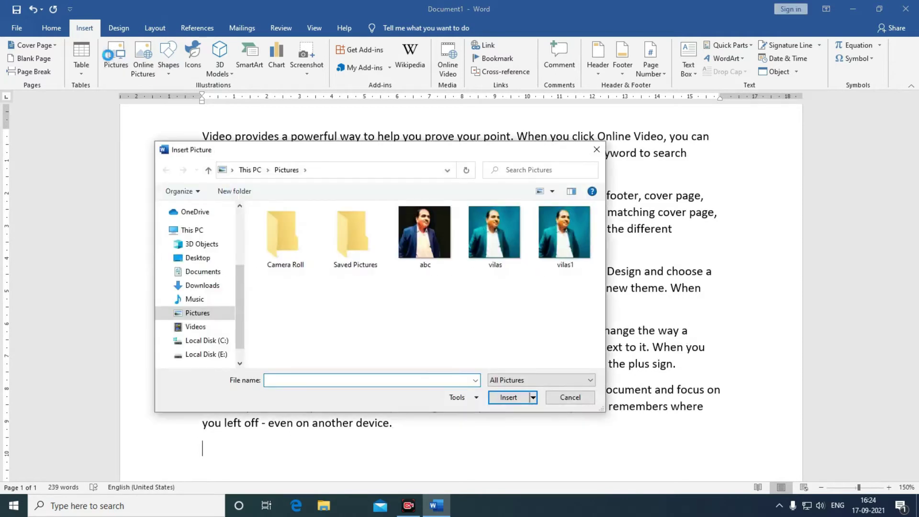
click(203, 341)
click(206, 354)
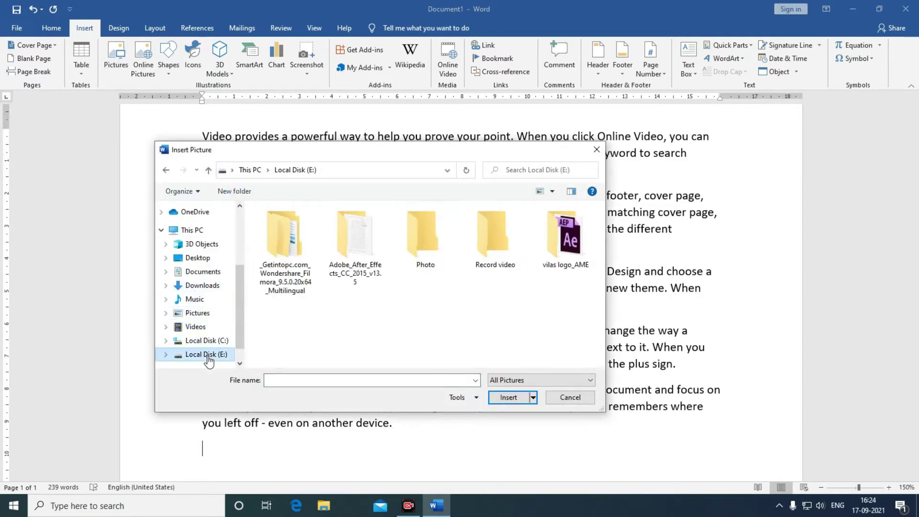
double_click(431, 247)
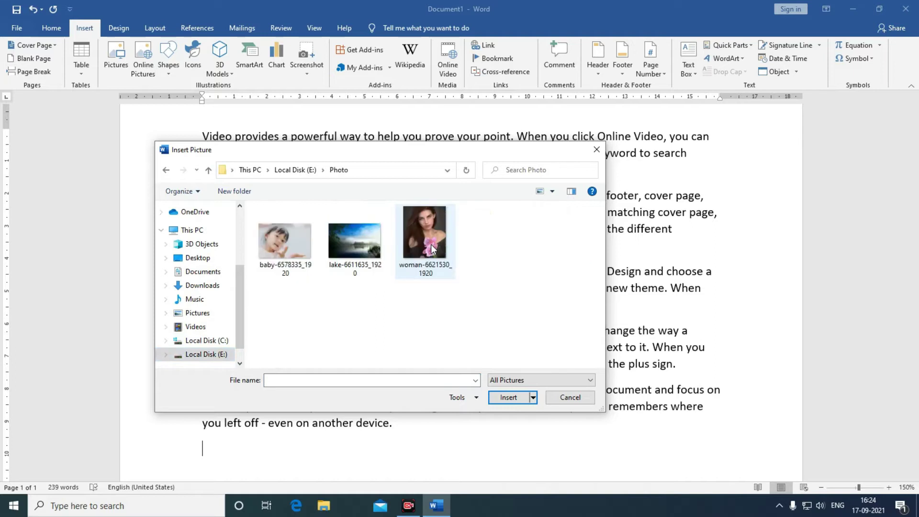
click(283, 256)
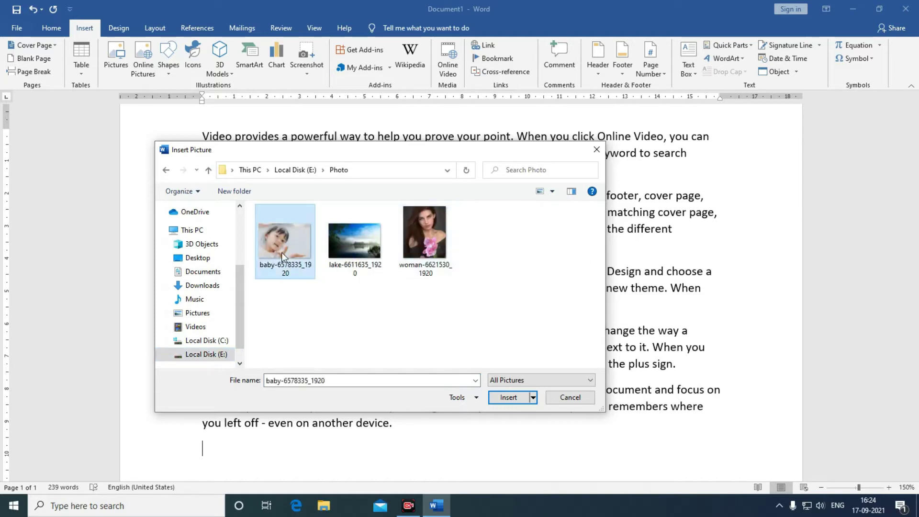
click(502, 400)
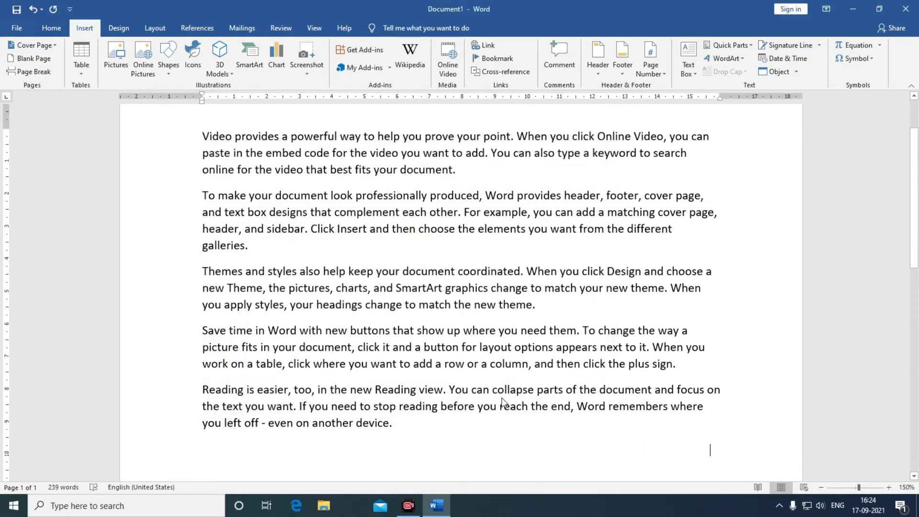
Step: Drag the photo's corner handle to shrink it to about 6.31 × 9.47 cm
scroll(502, 399, down, 3)
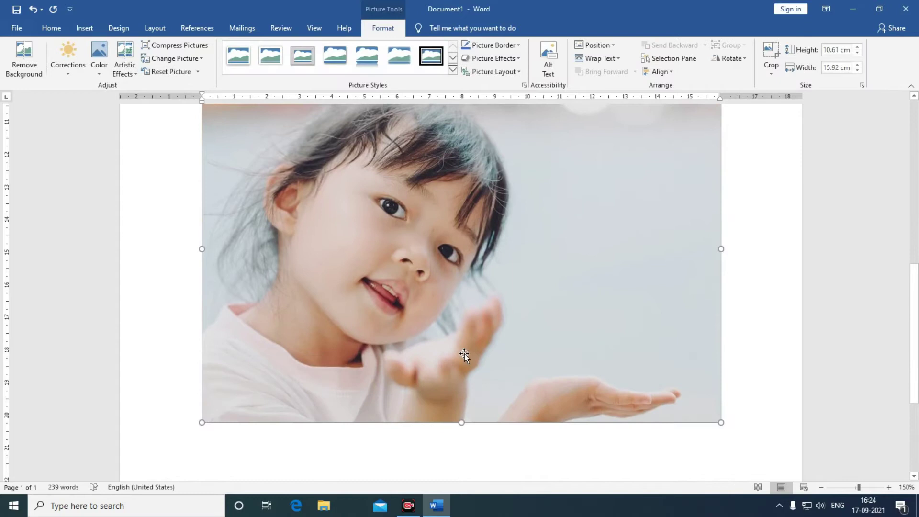
scroll(544, 371, down, 1)
scroll(544, 371, up, 1)
scroll(546, 370, up, 1)
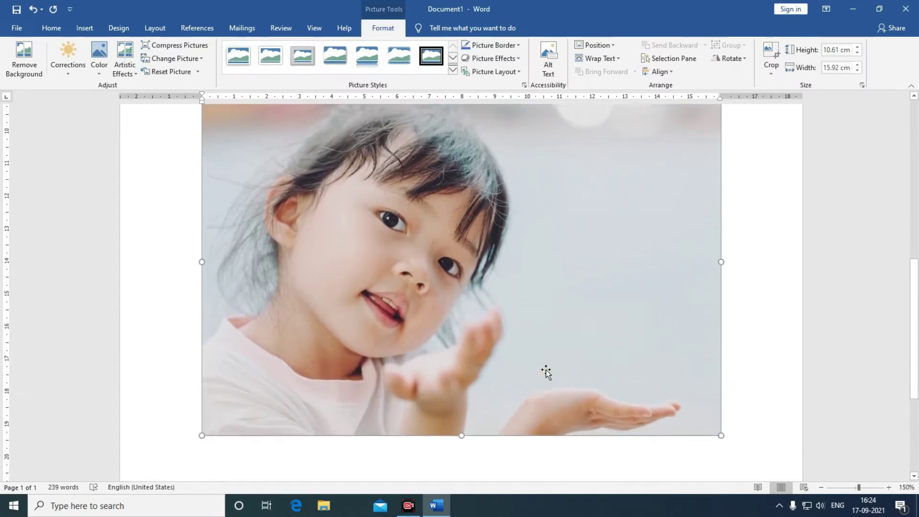
scroll(546, 369, down, 1)
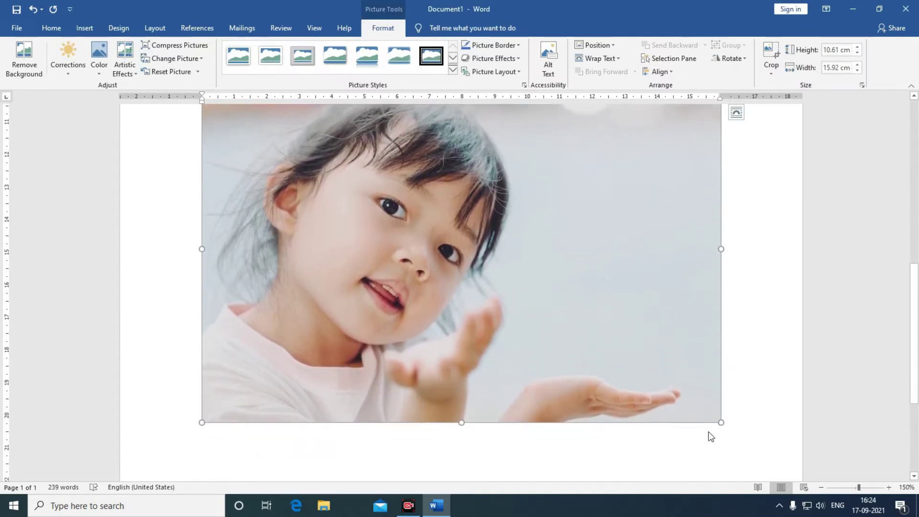
drag(719, 423, 544, 305)
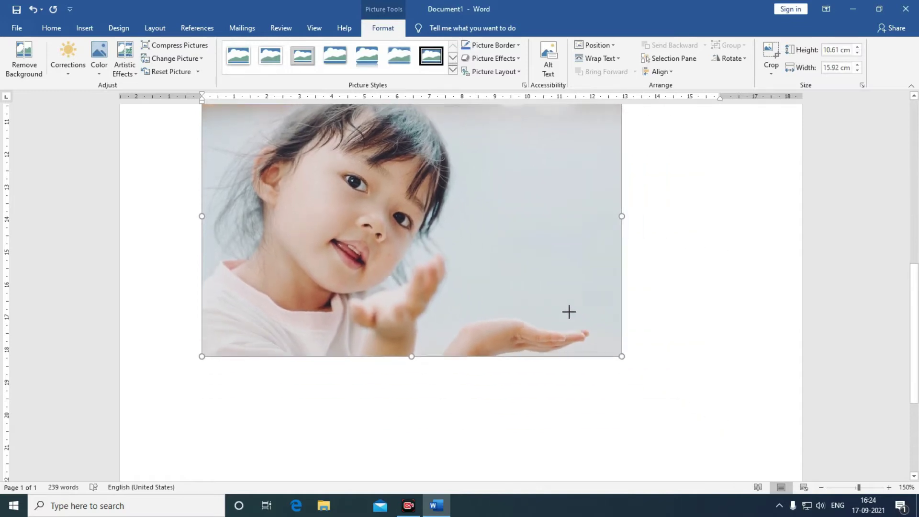
scroll(587, 335, up, 1)
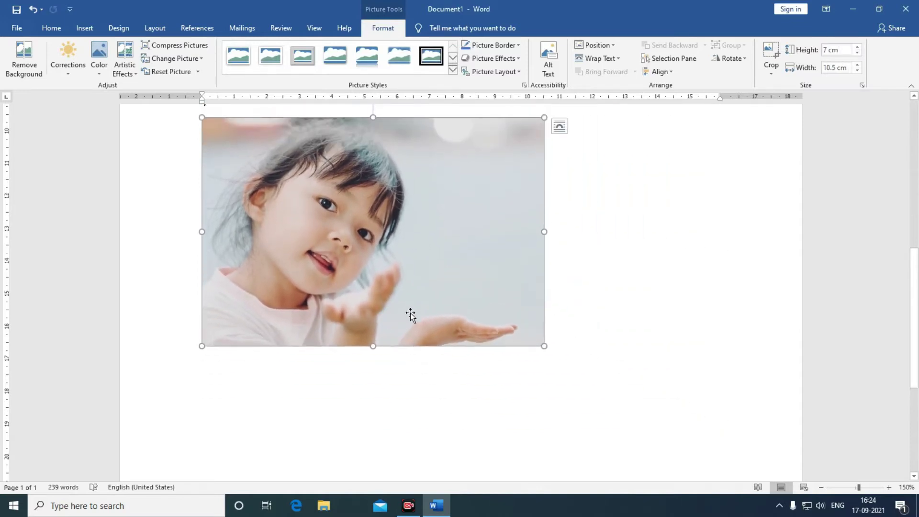
drag(544, 346, 511, 324)
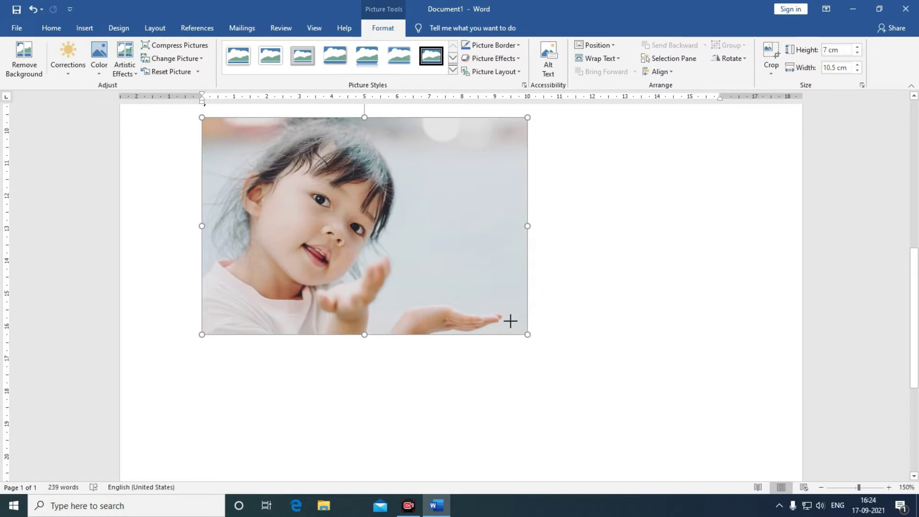
scroll(526, 341, up, 1)
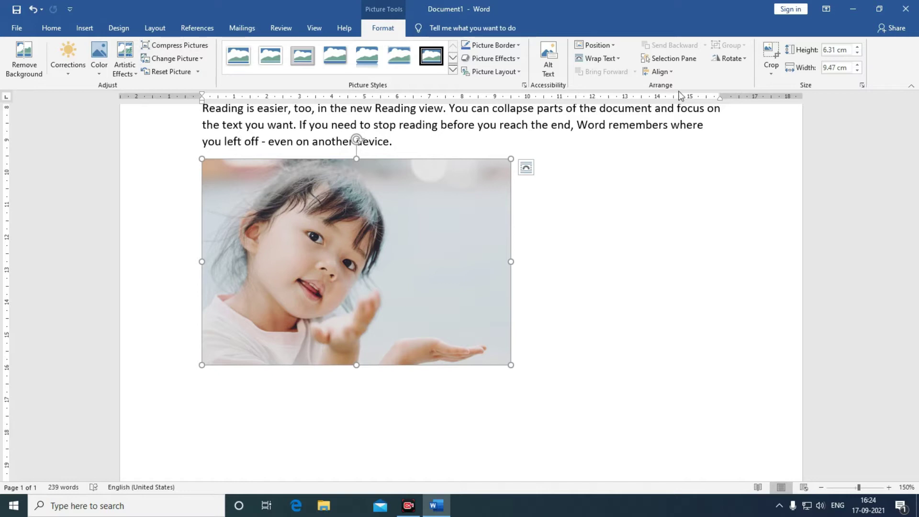
Step: Apply the Reflected Rounded Rectangle picture style to the photo, then reselect it
click(452, 71)
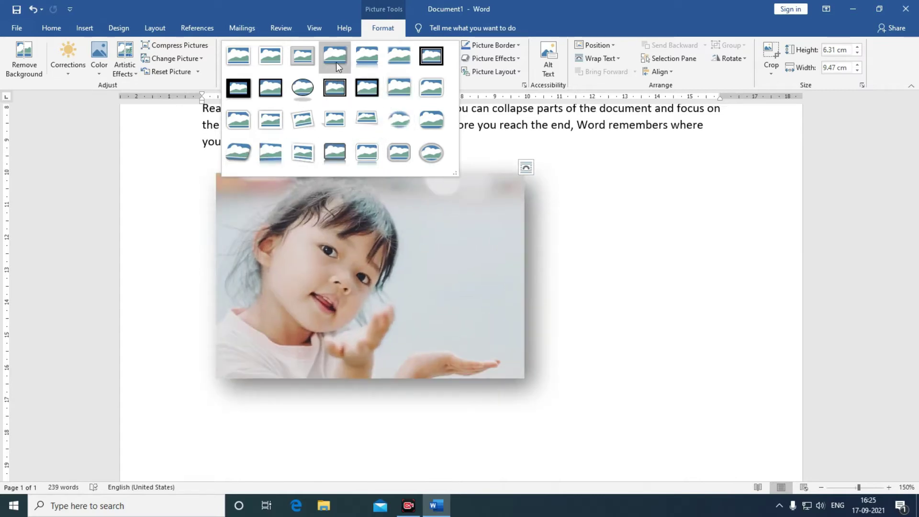
click(367, 56)
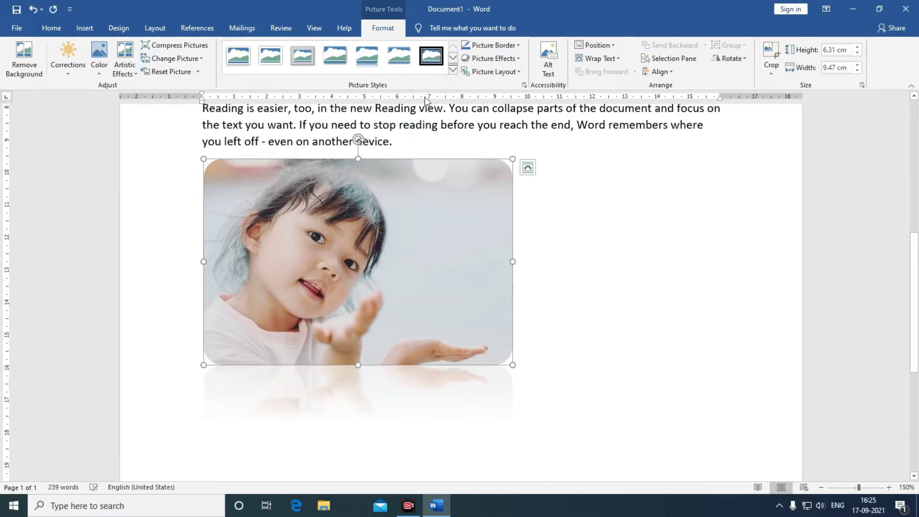
click(643, 237)
scroll(644, 268, down, 1)
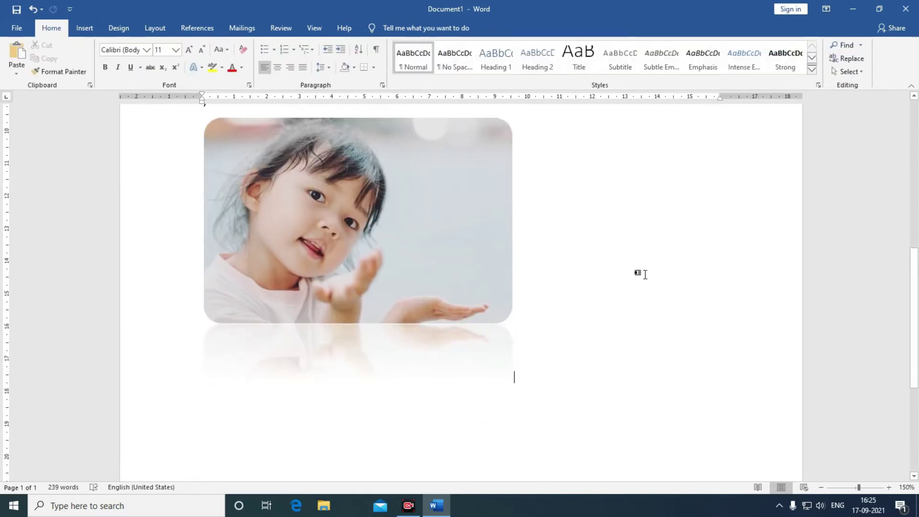
scroll(645, 274, up, 2)
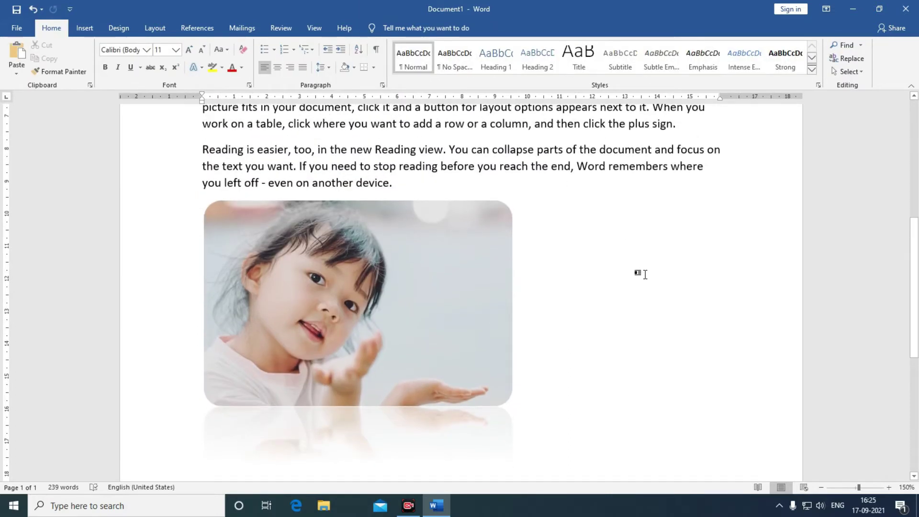
click(455, 273)
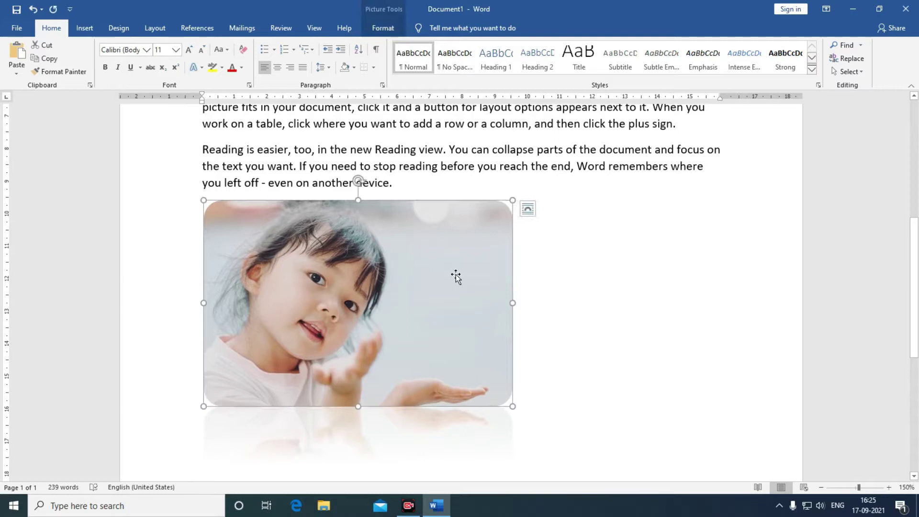
click(378, 28)
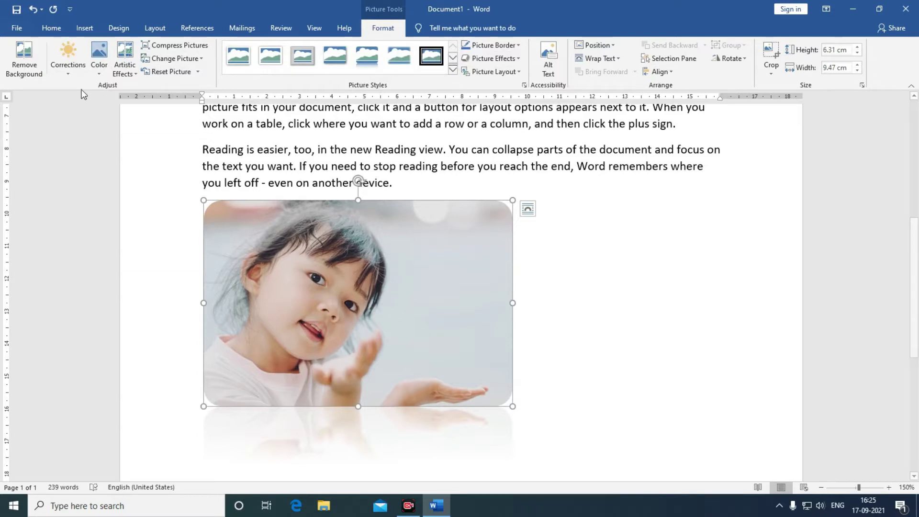
click(70, 74)
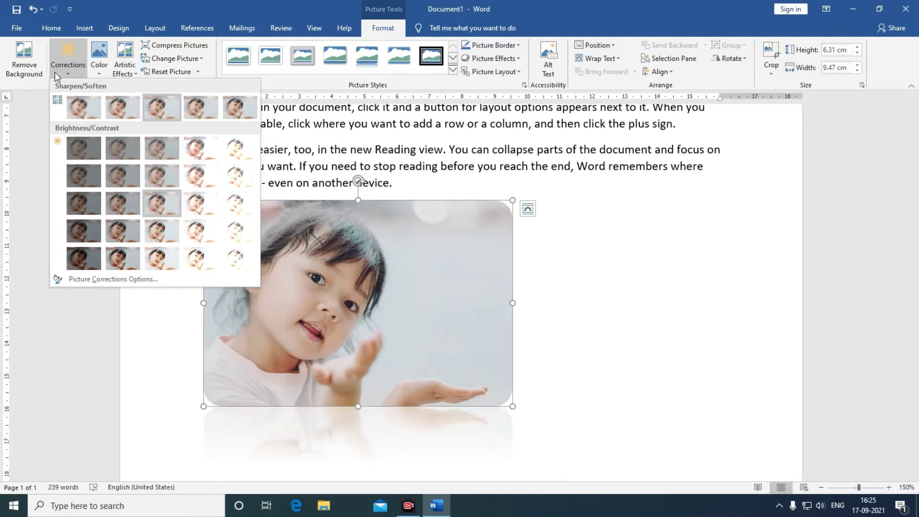
click(100, 71)
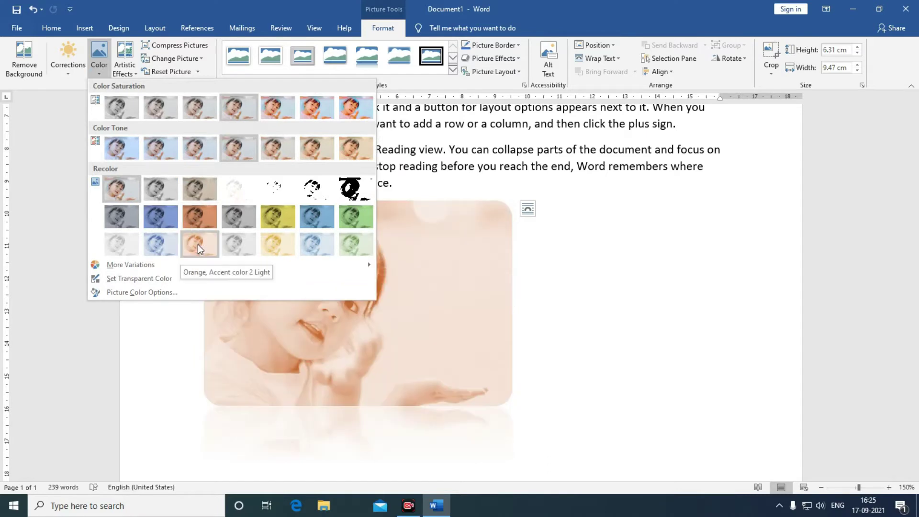
click(245, 246)
click(588, 317)
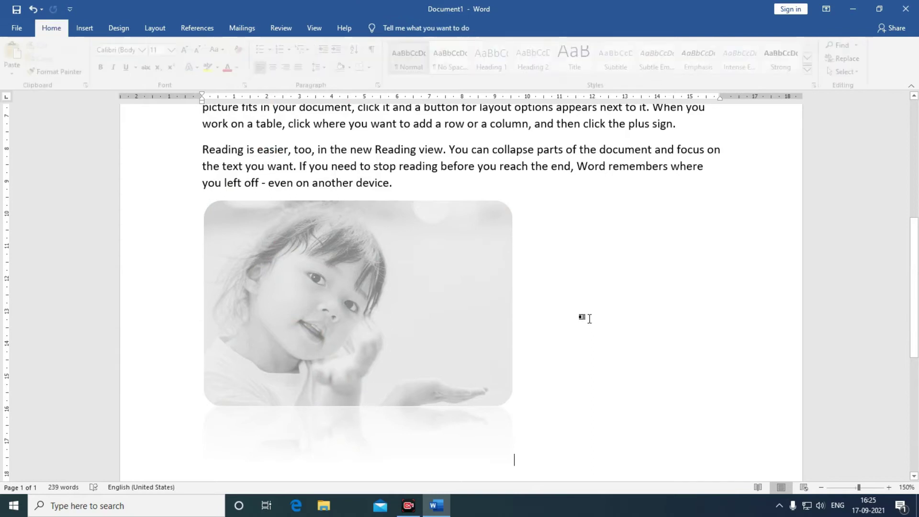
click(456, 339)
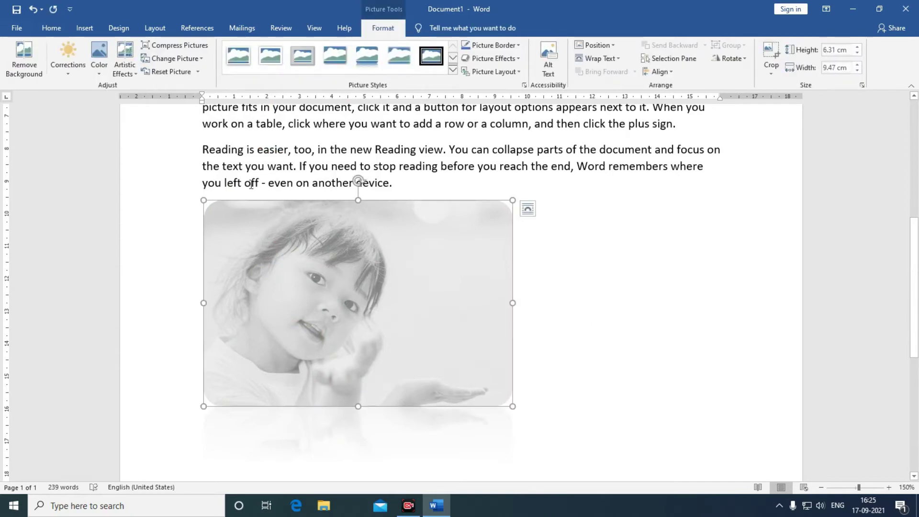
click(99, 60)
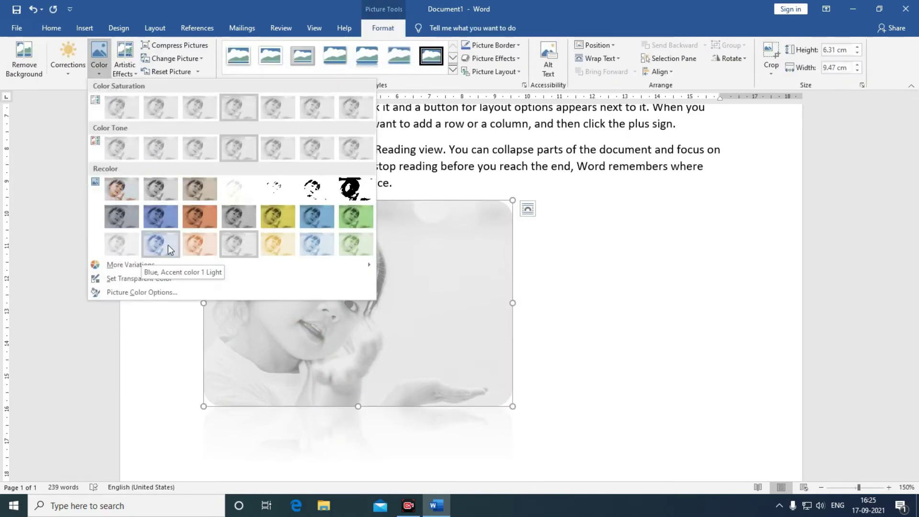
click(168, 245)
click(579, 339)
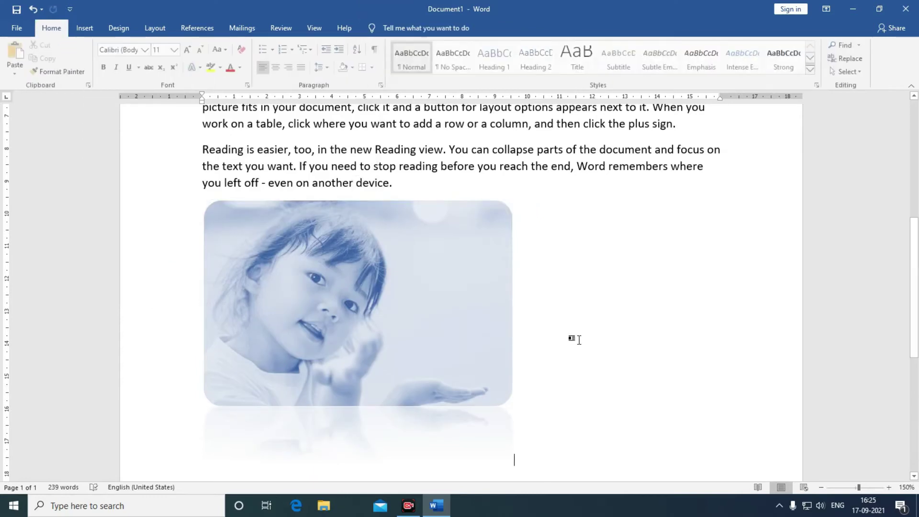
click(319, 323)
click(99, 69)
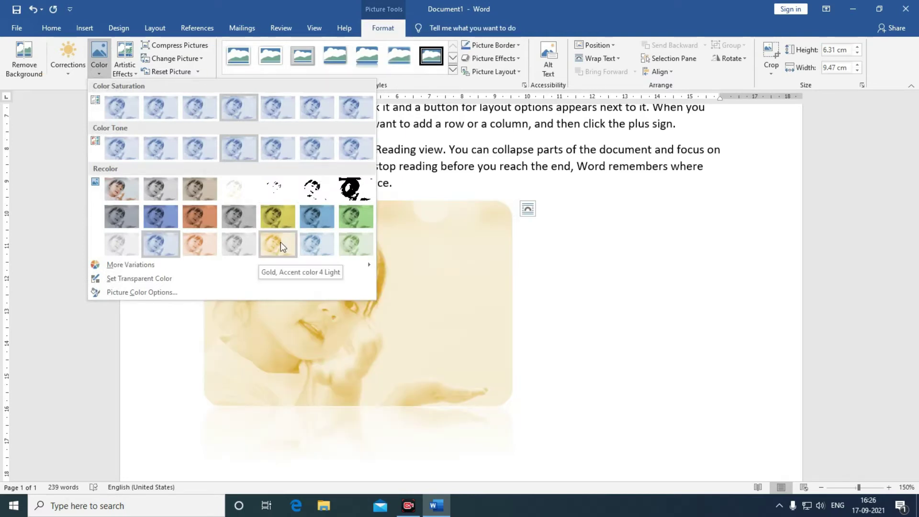
click(123, 190)
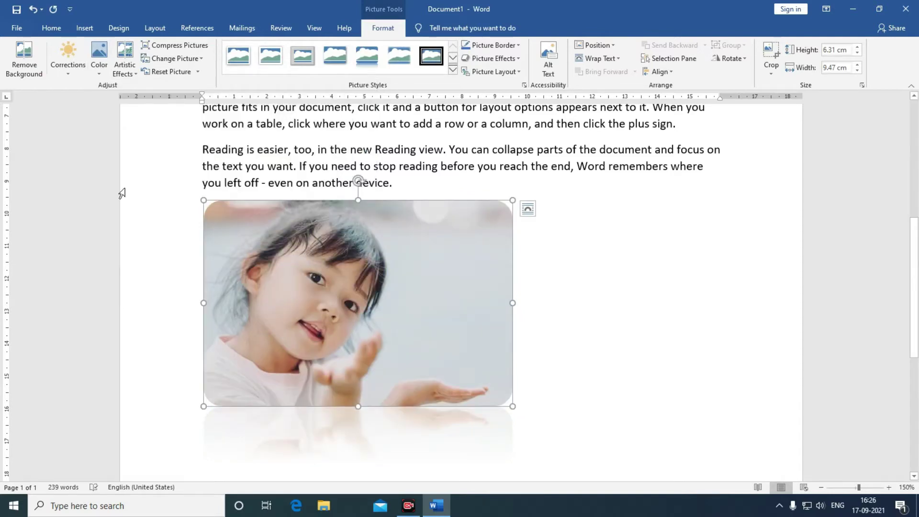
Step: Preview artistic effects without applying one, then bring up the Picture Border colours
click(128, 76)
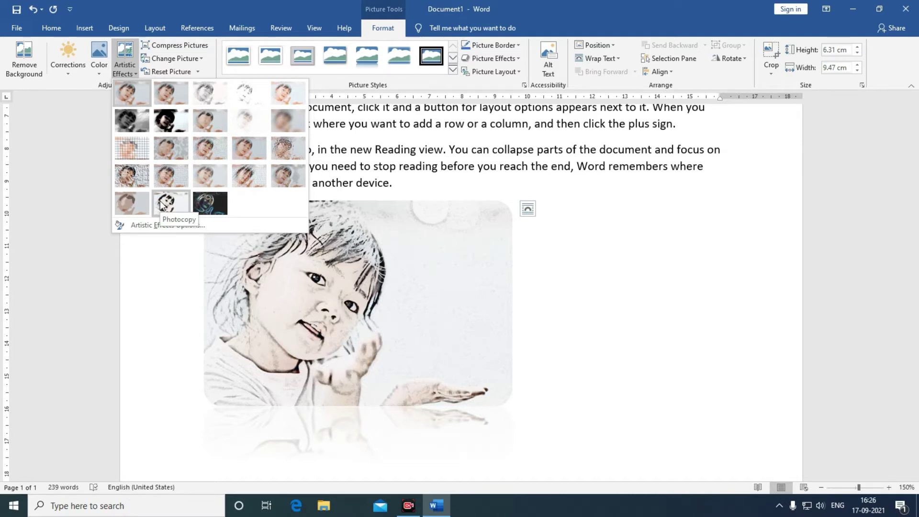
click(625, 306)
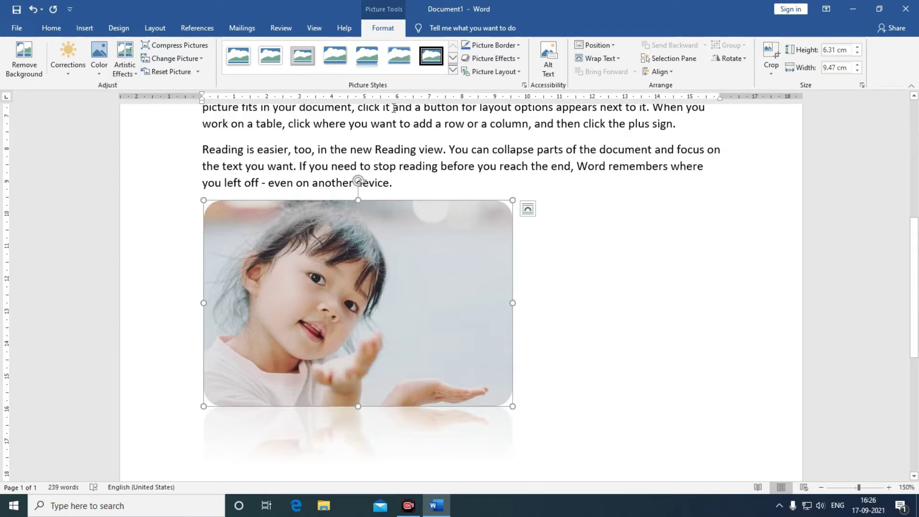
click(271, 56)
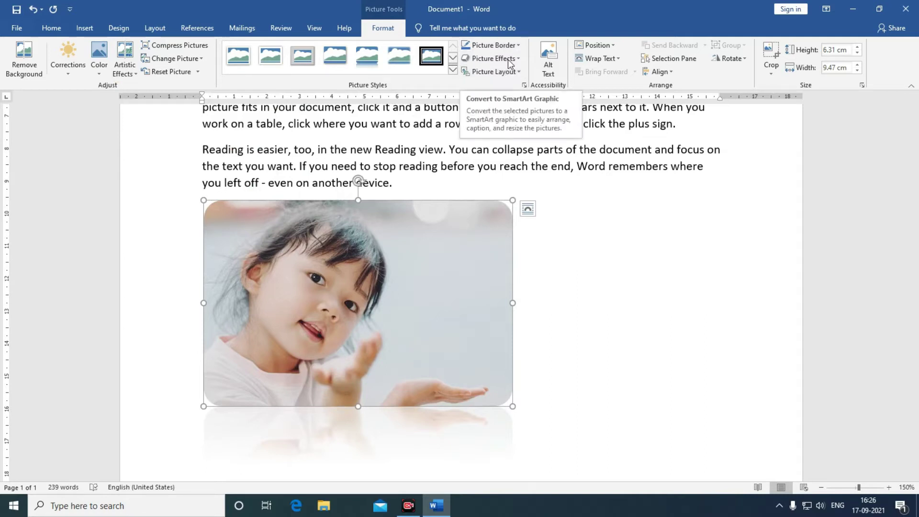
click(519, 46)
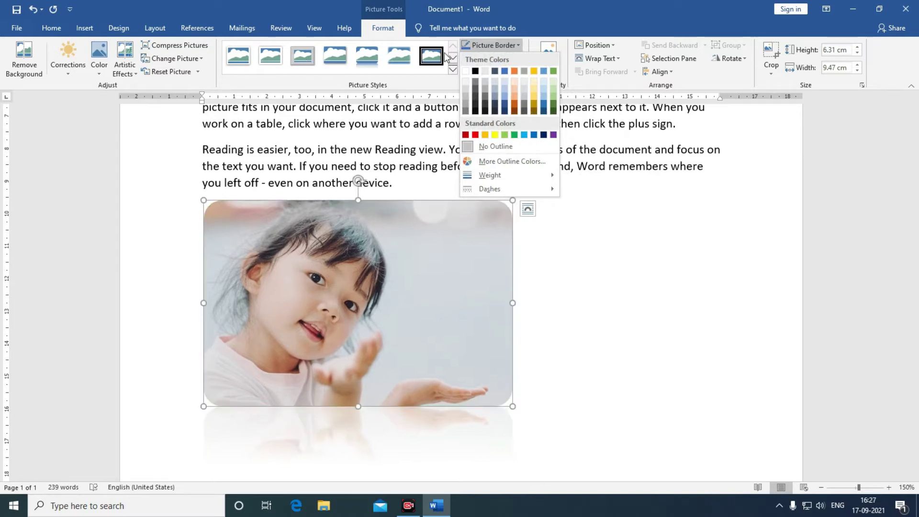
Step: Replace the photo's style with the thick black frame with drop shadow
click(448, 82)
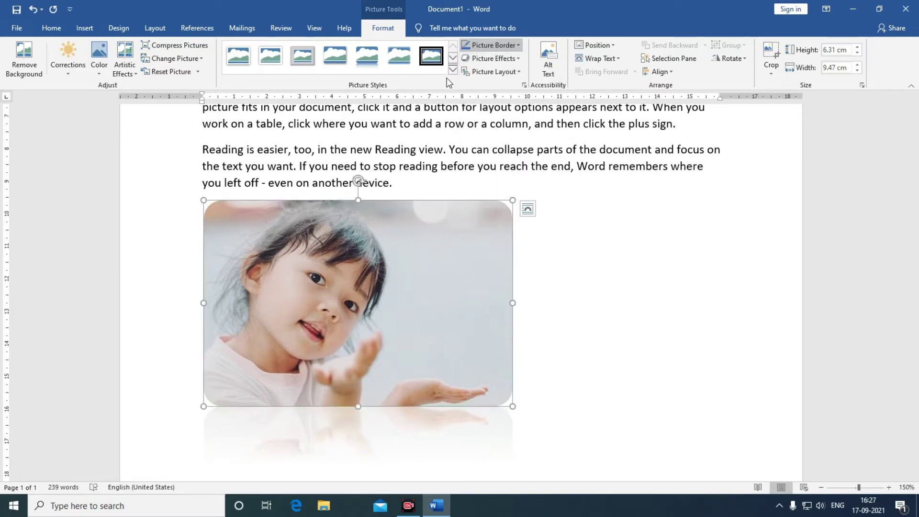
click(497, 61)
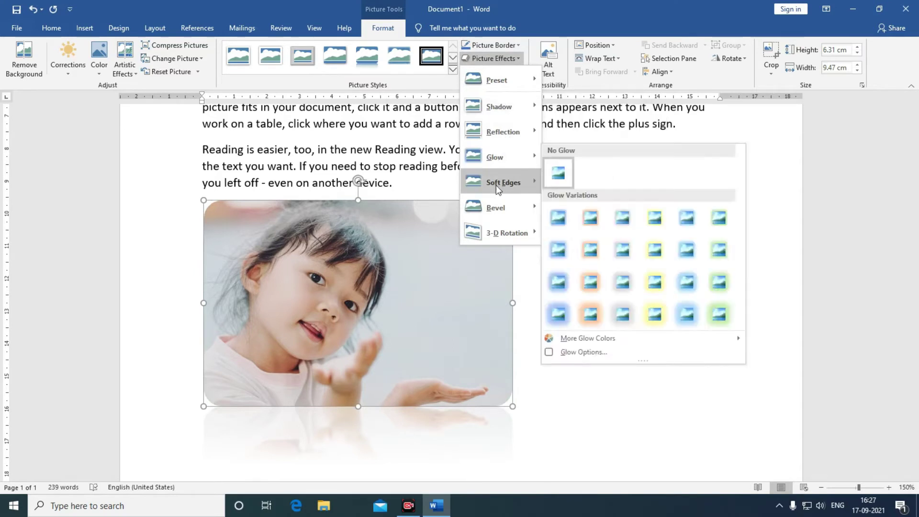
click(452, 72)
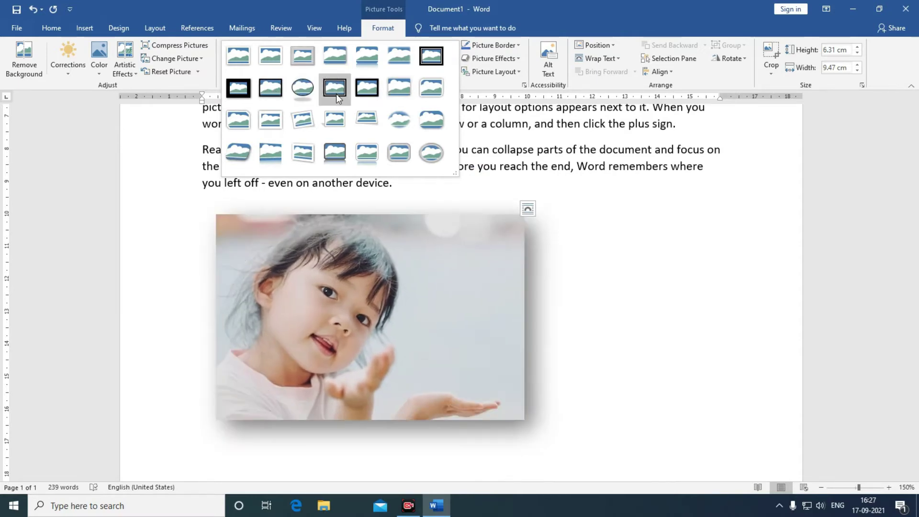
click(365, 92)
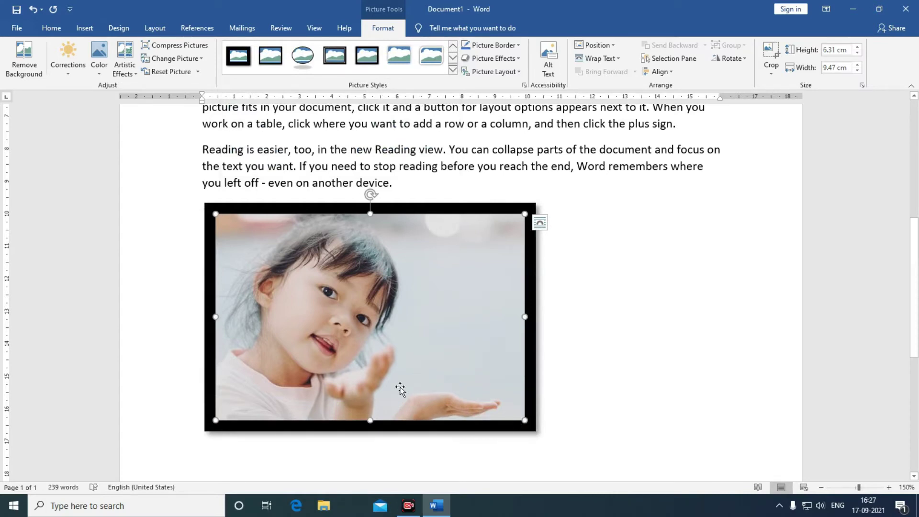
Step: Change the photo's frame colour to dark blue
click(518, 45)
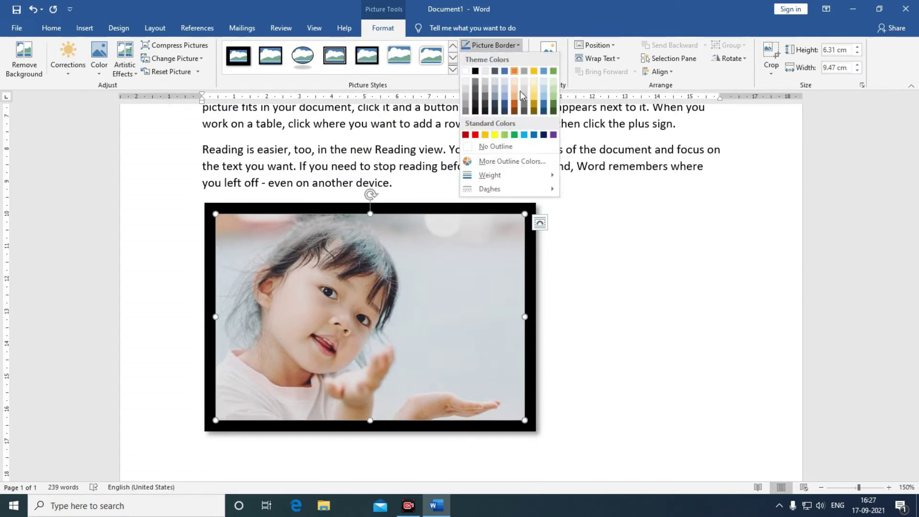
click(544, 134)
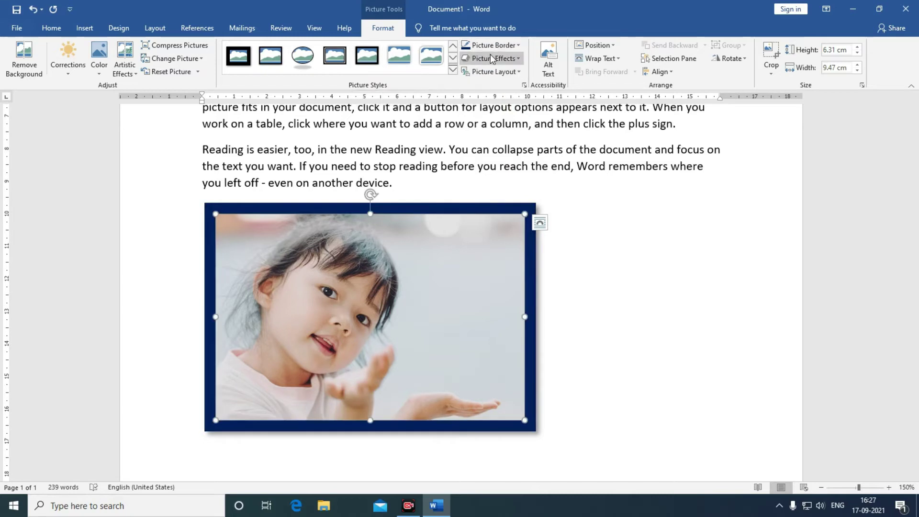
click(486, 76)
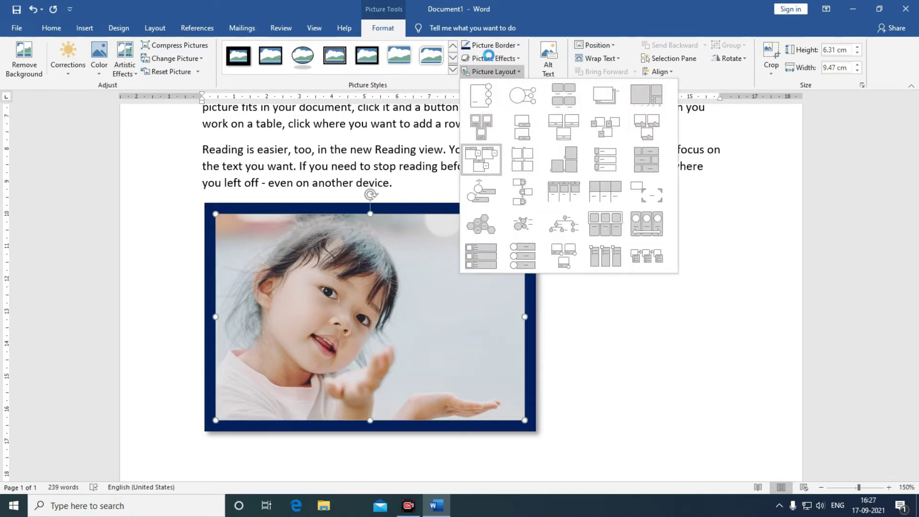
Step: Add a bevel effect to the frame and shrink the photo to 5.88 × 8.82 cm
click(488, 58)
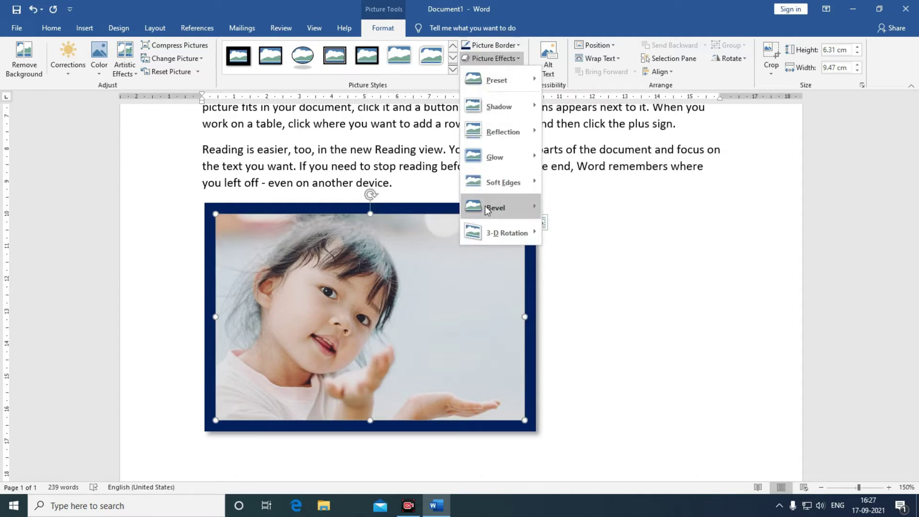
mouse_move(495, 208)
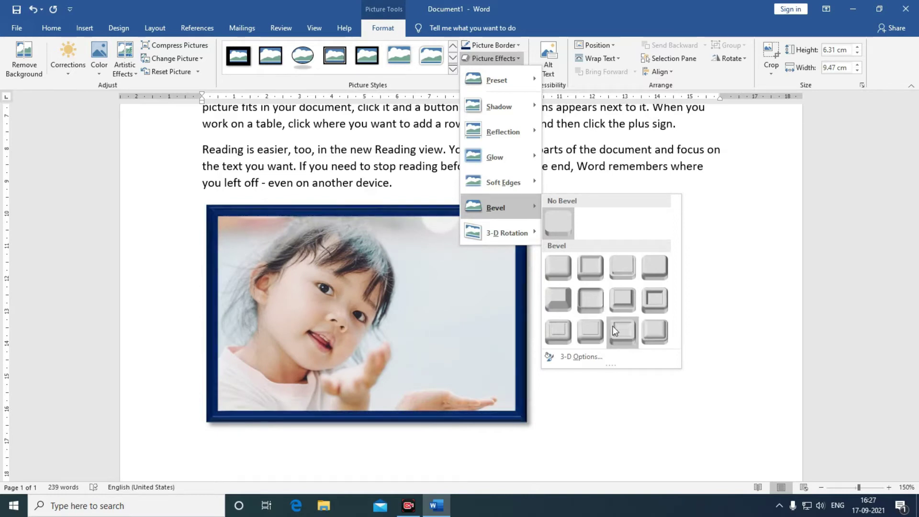
click(646, 274)
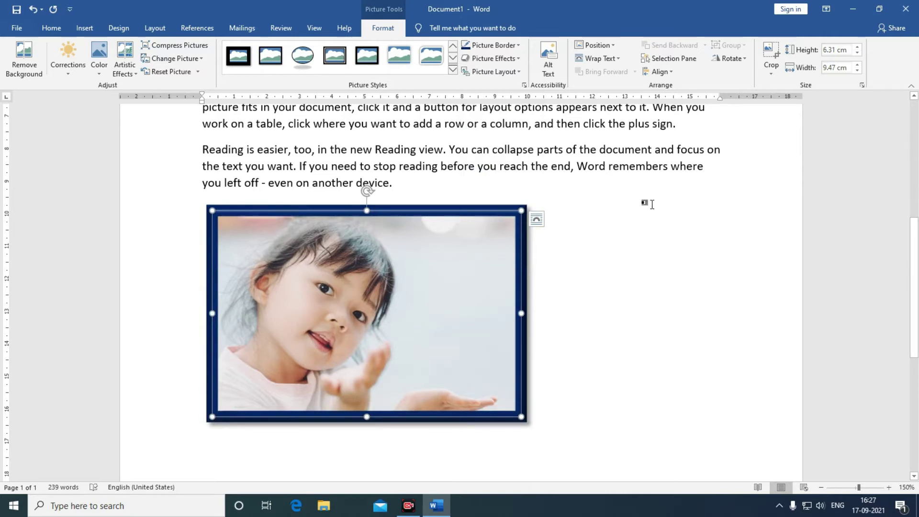
drag(522, 417, 500, 402)
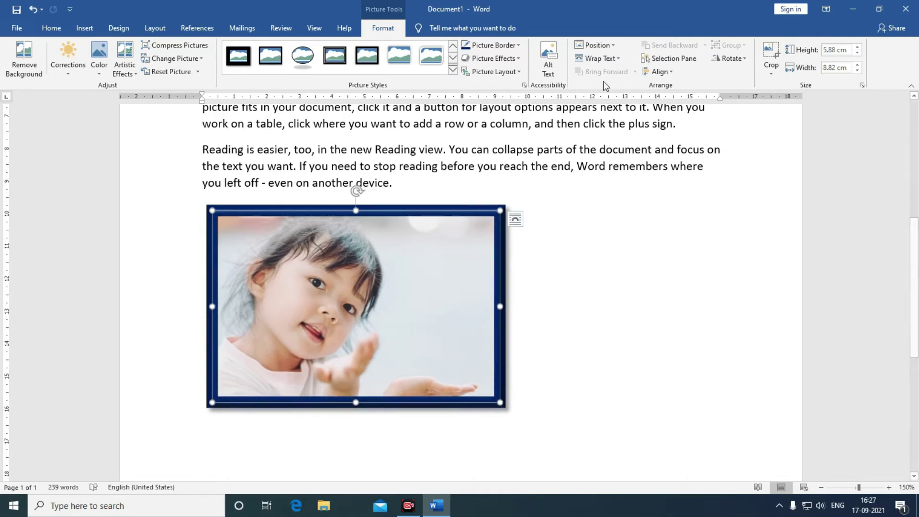
click(612, 46)
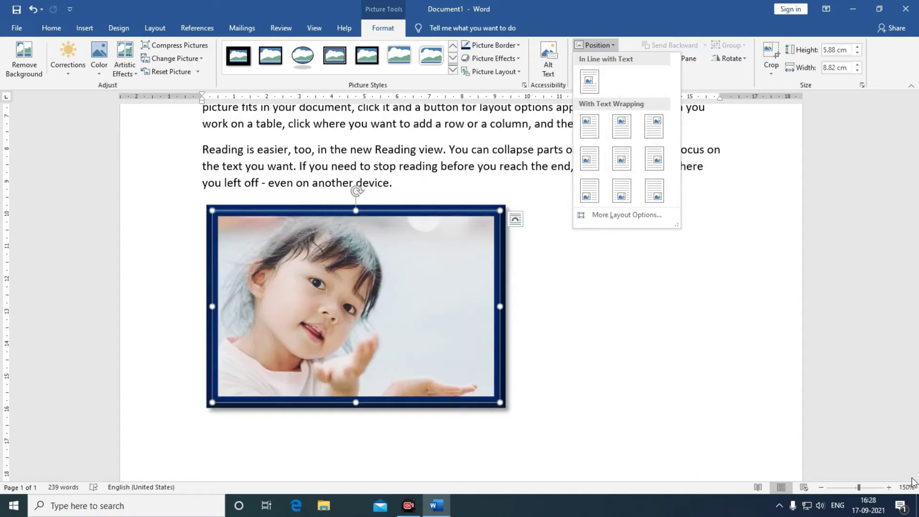
Step: Zoom out to 80% and position the photo Top Center with square text wrapping
click(887, 480)
click(821, 487)
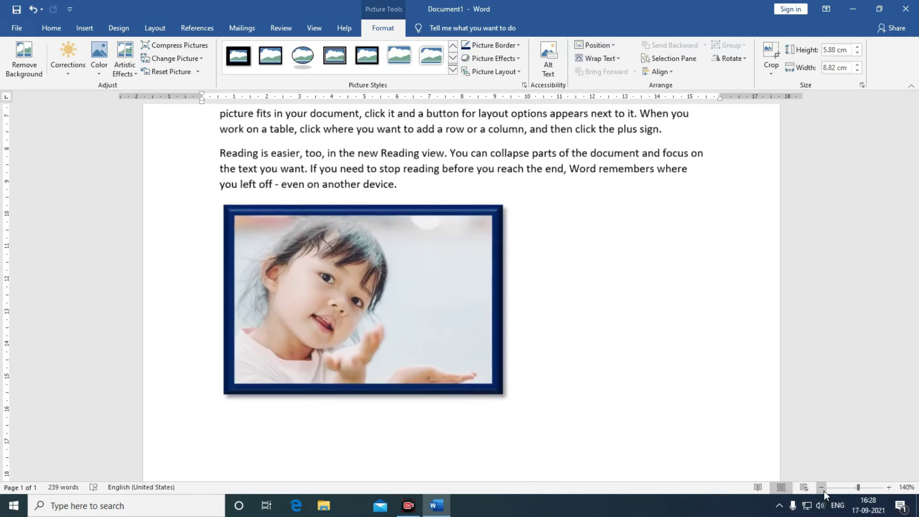
click(821, 487)
click(821, 487)
click(822, 487)
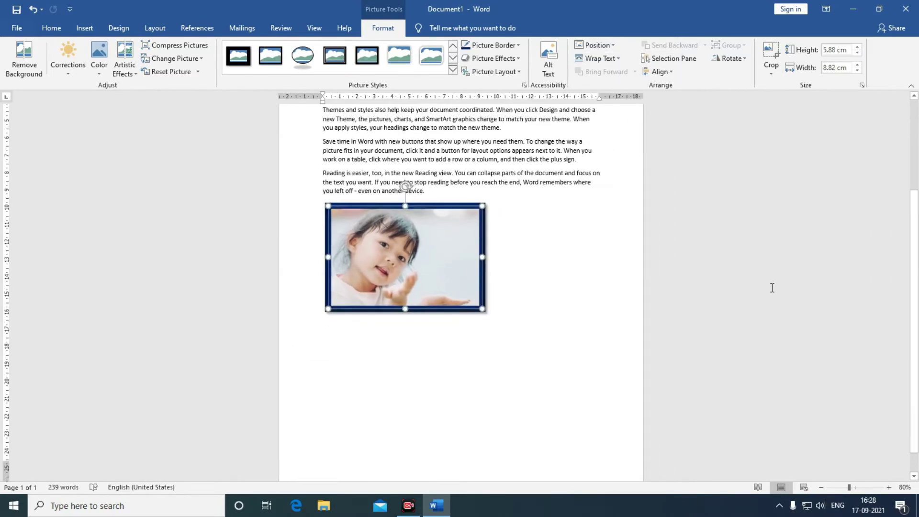
scroll(772, 287, up, 5)
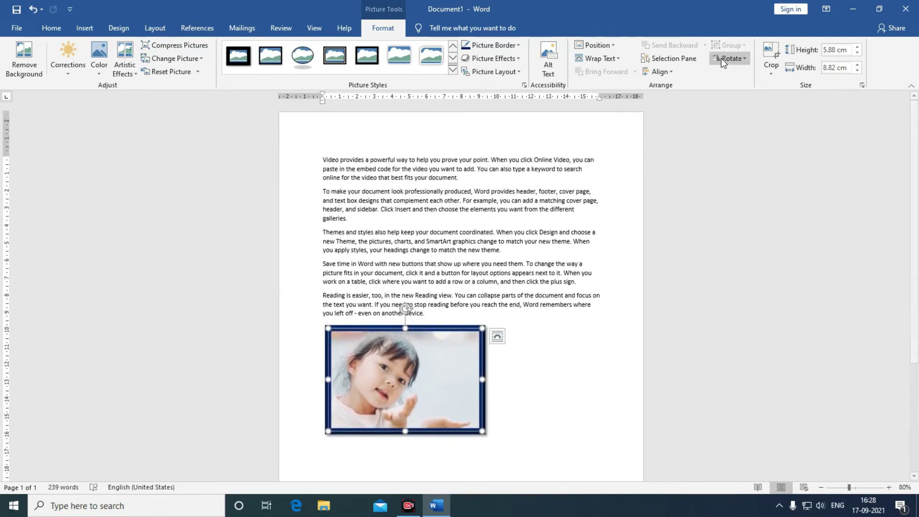
click(594, 44)
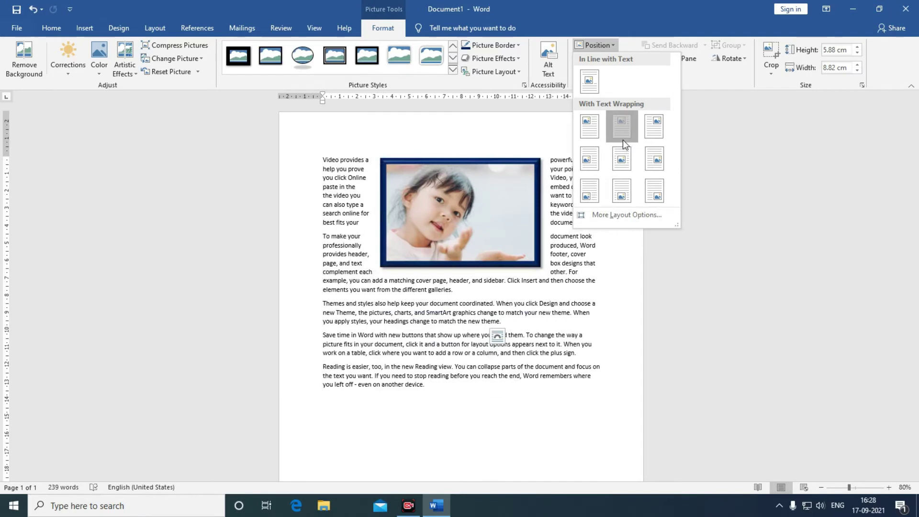
click(622, 140)
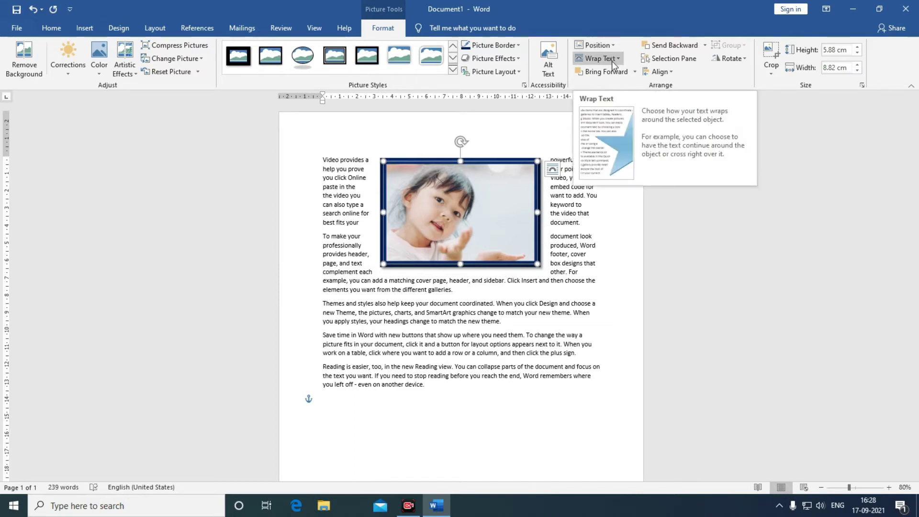
Step: Switch wrapping to Square and move the photo beside the Themes and styles paragraph
click(616, 59)
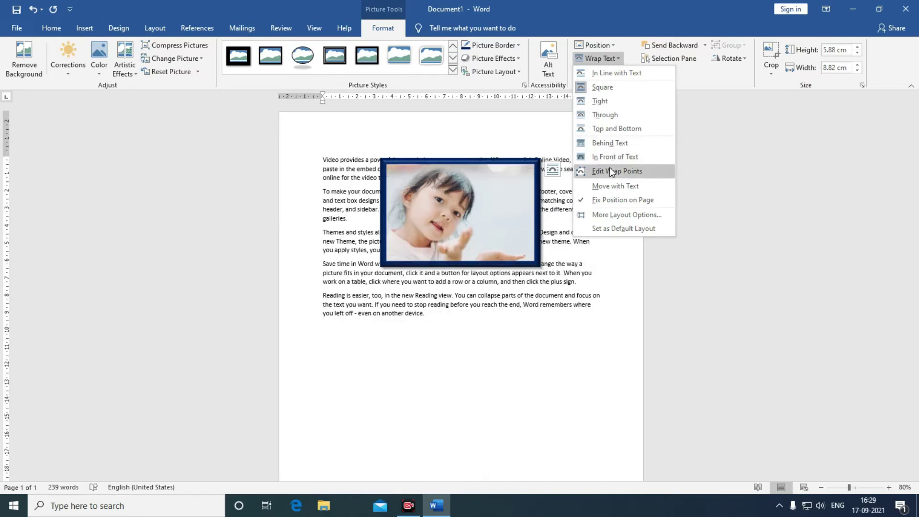
click(599, 127)
drag(487, 205, 470, 272)
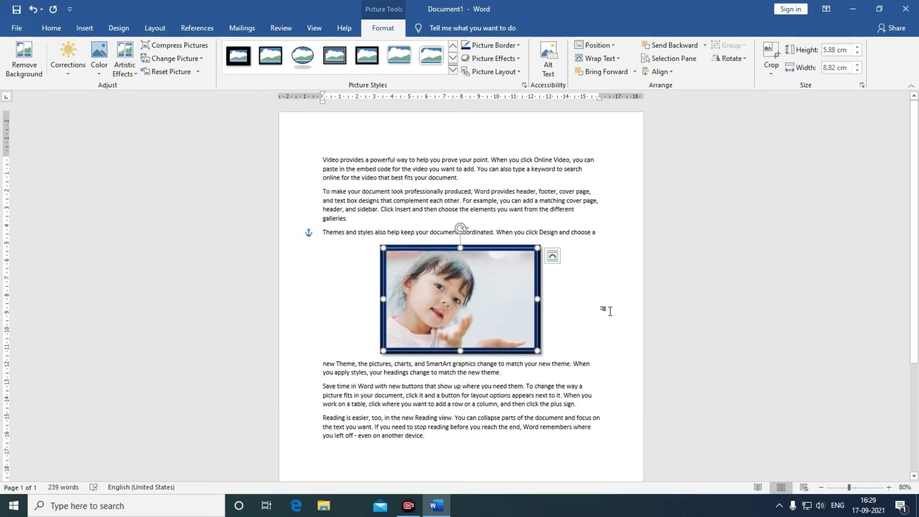
click(600, 58)
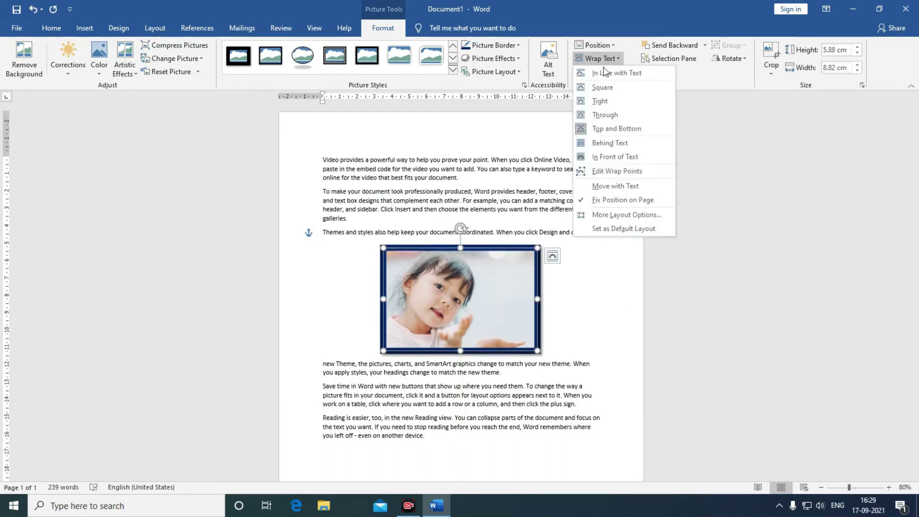
click(606, 88)
mouse_move(488, 291)
mouse_down()
mouse_move(498, 237)
mouse_move(509, 267)
mouse_up()
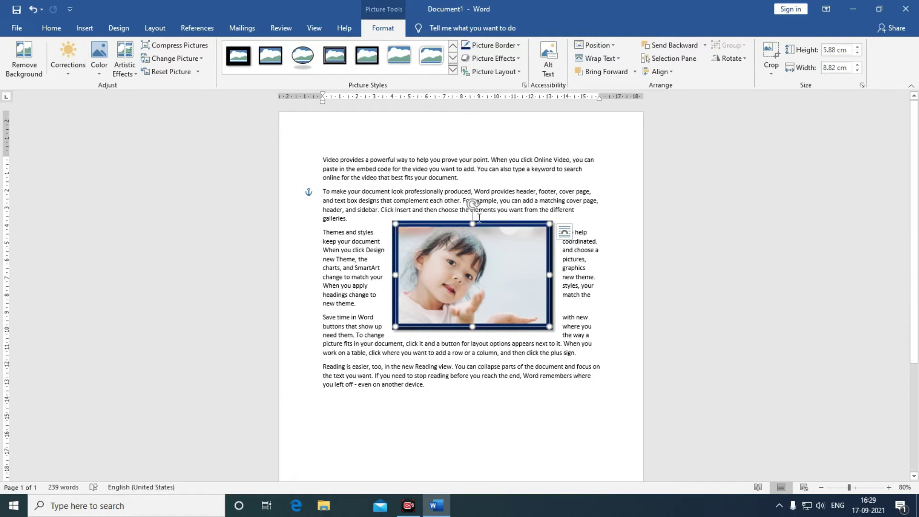
click(623, 64)
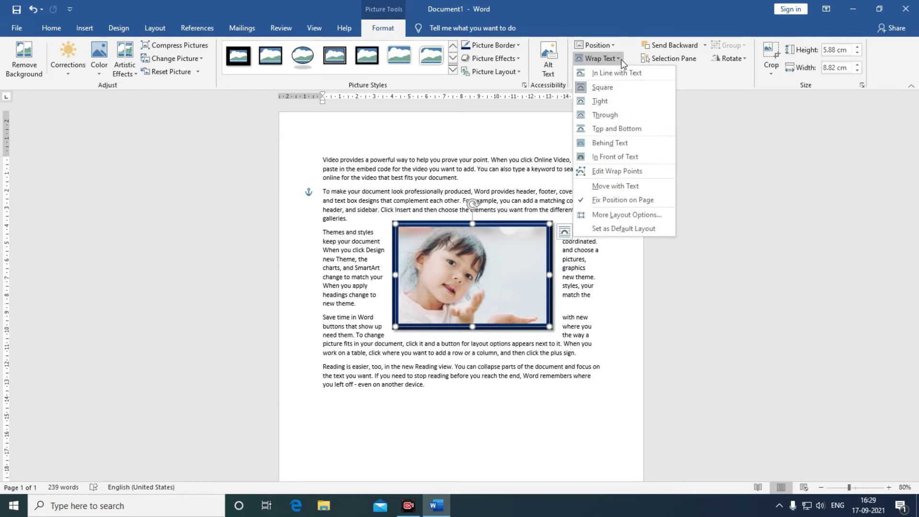
click(477, 266)
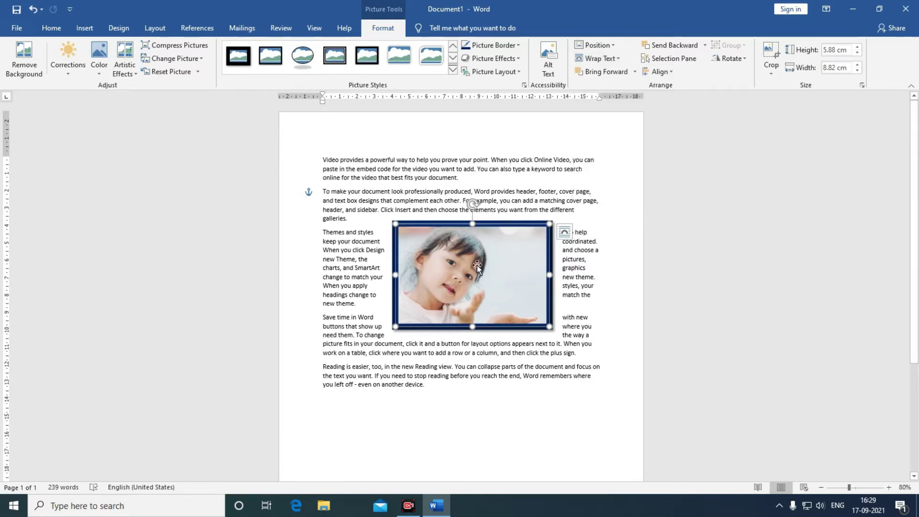
Step: Nudge the photo up and left with the arrow keys and a small drag
key(Up)
key(Up)
key(Left)
key(Left)
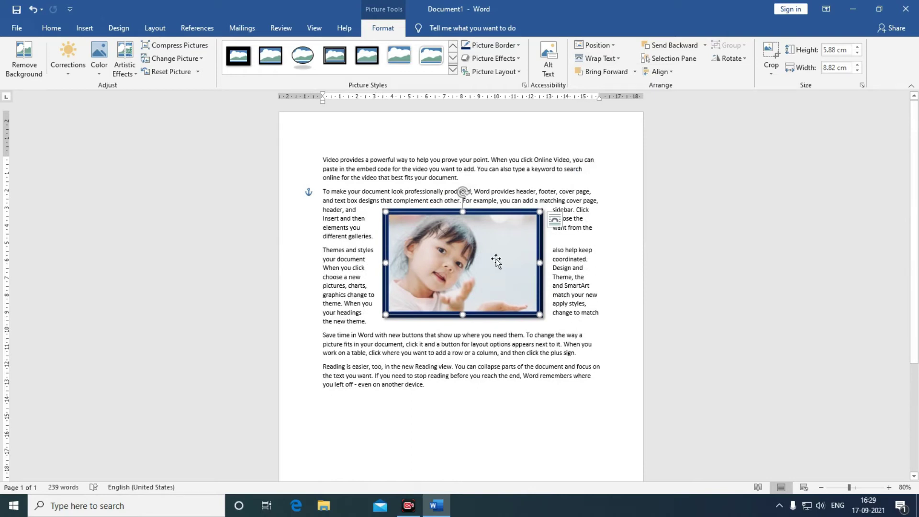
drag(504, 291, 501, 292)
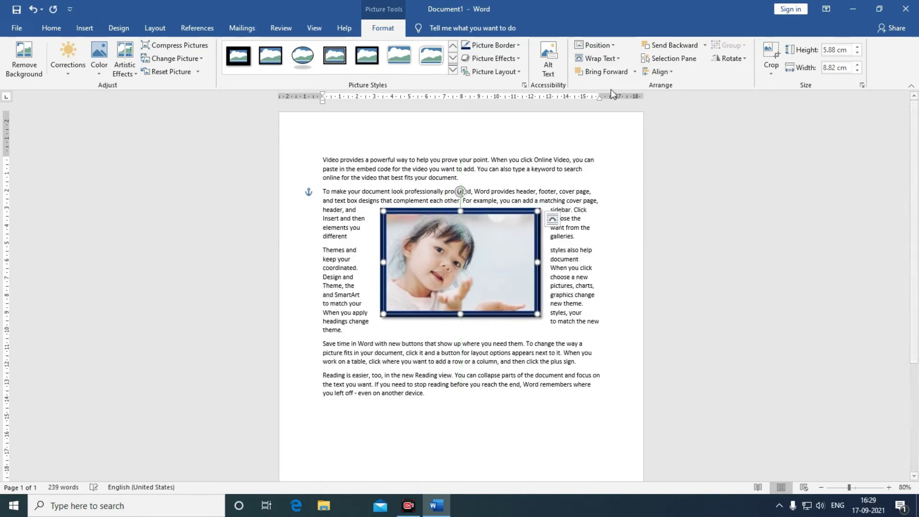
Step: Check the Bring Forward options, then flip the photo horizontally
click(637, 74)
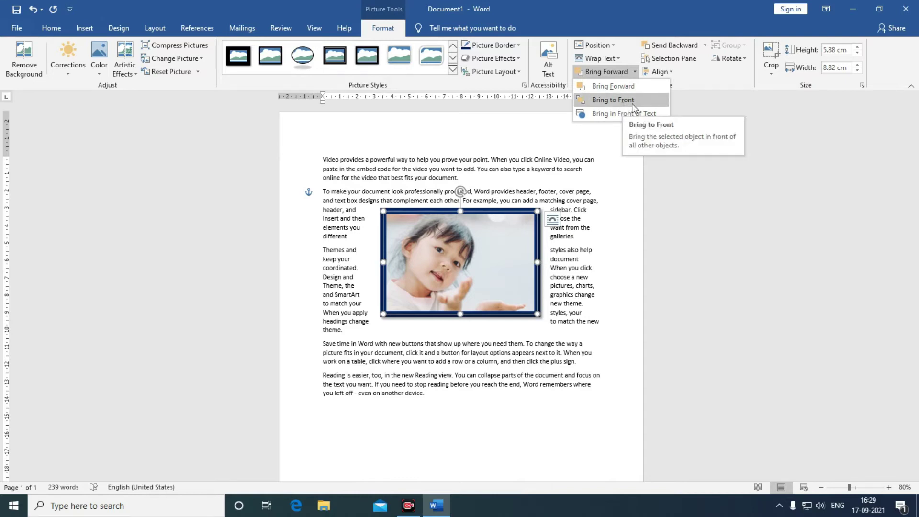
click(734, 61)
click(734, 60)
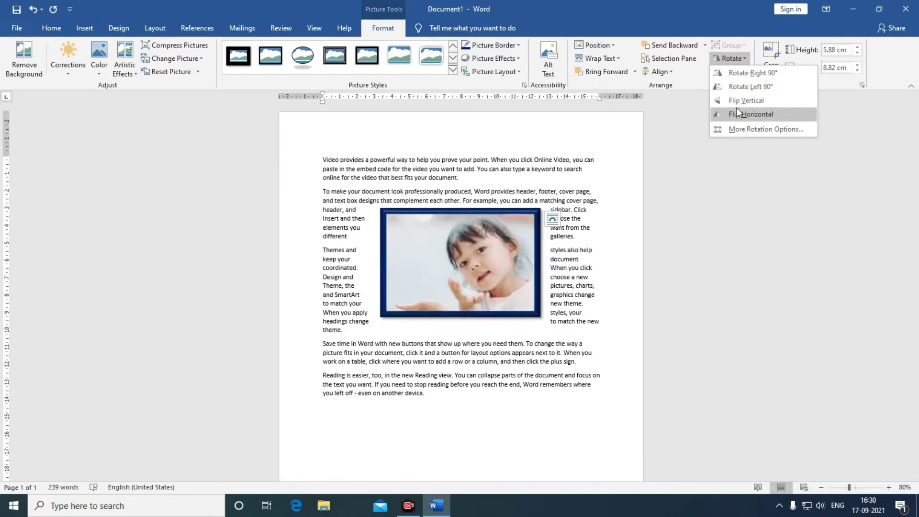
click(737, 107)
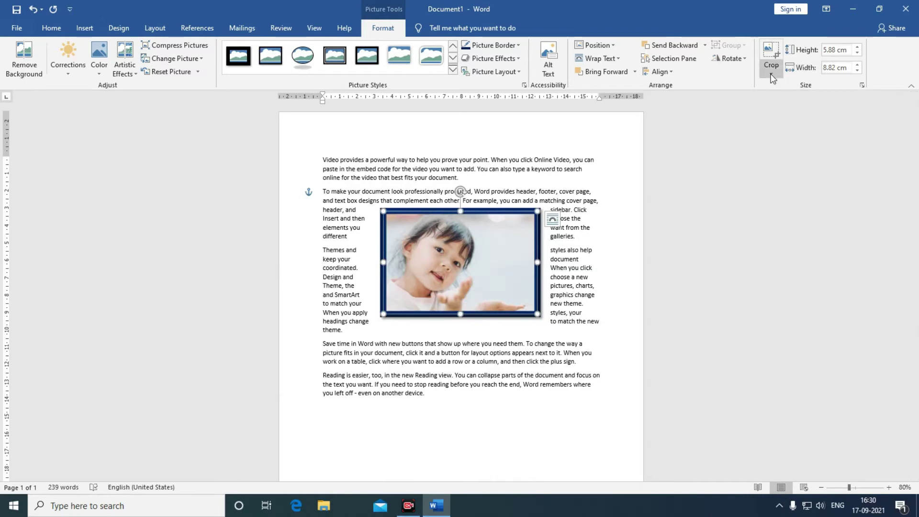
Step: Crop the right side off the photo to make it narrower
click(772, 71)
mouse_move(799, 100)
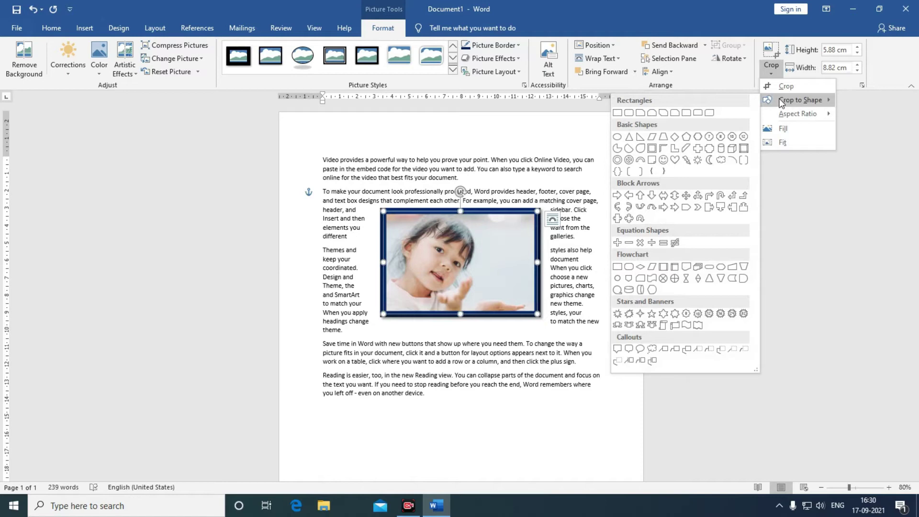
click(785, 86)
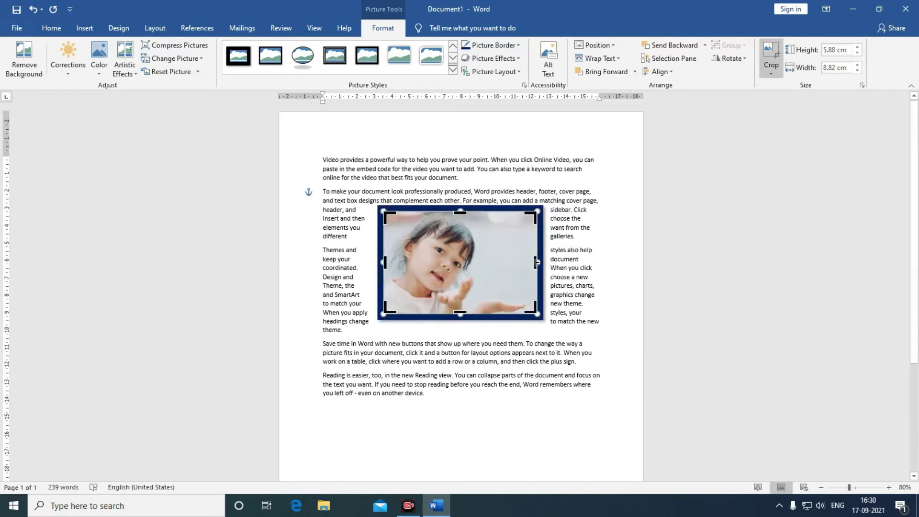
drag(537, 262, 480, 262)
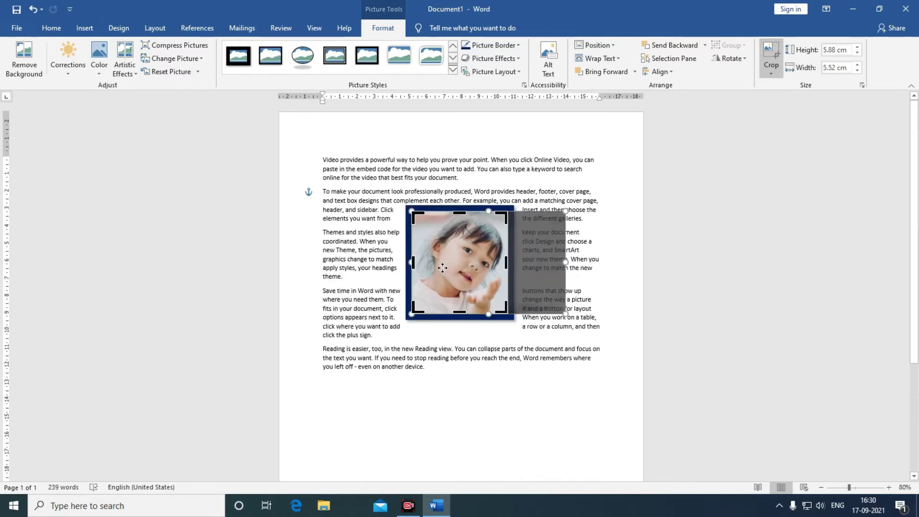
click(586, 250)
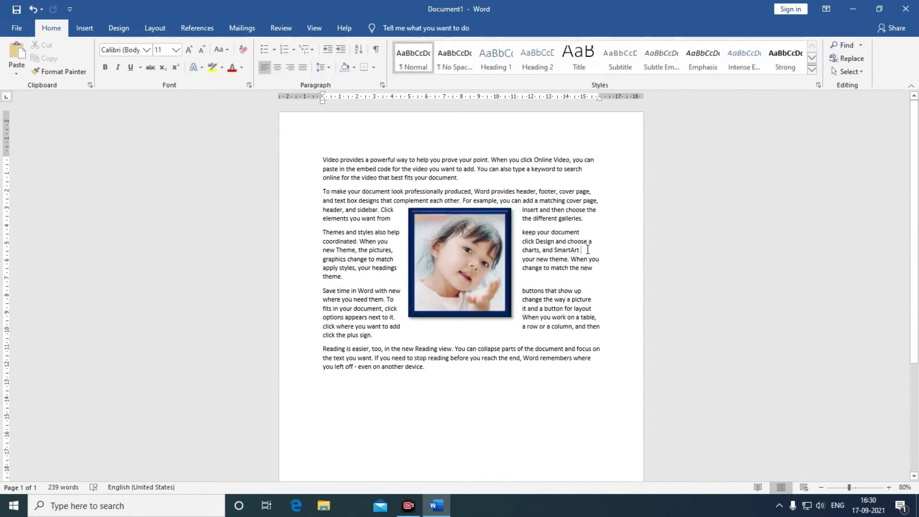
click(485, 260)
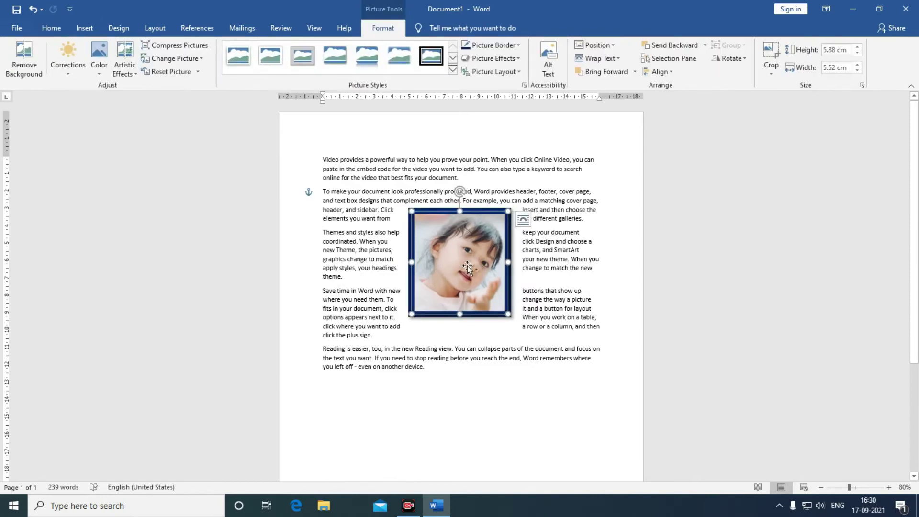
Step: Try a diamond shape, then crop the photo to a teardrop and move it left and up
click(772, 68)
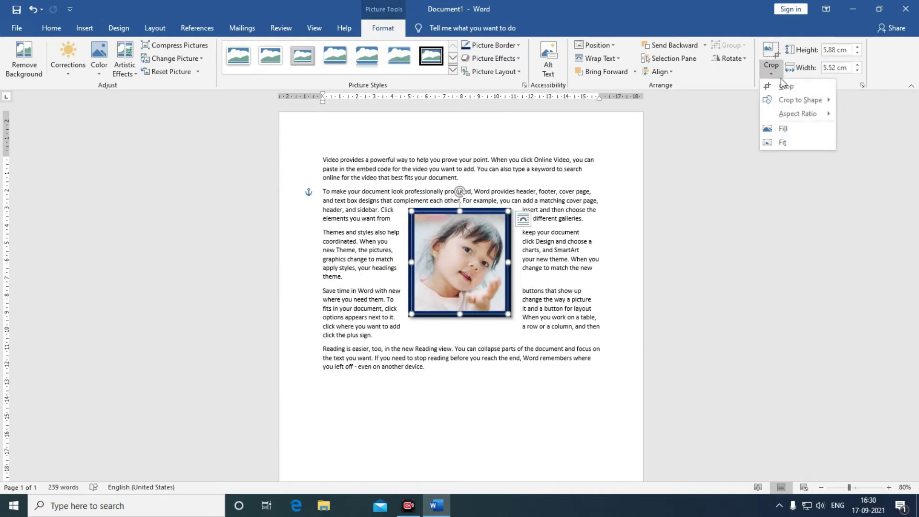
mouse_move(797, 100)
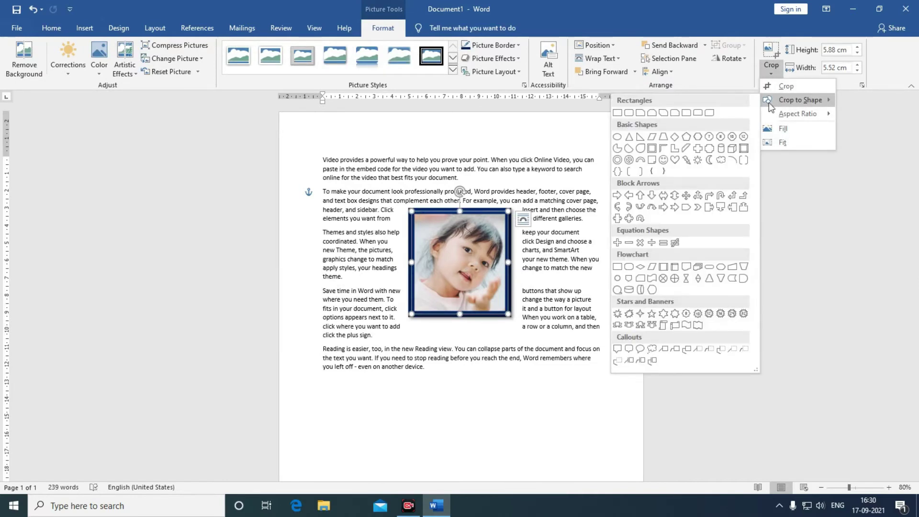
click(675, 138)
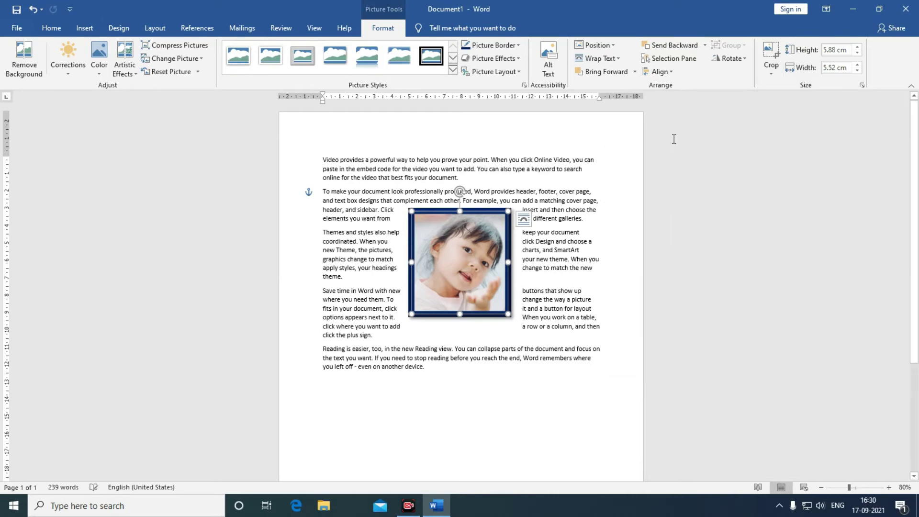
click(770, 68)
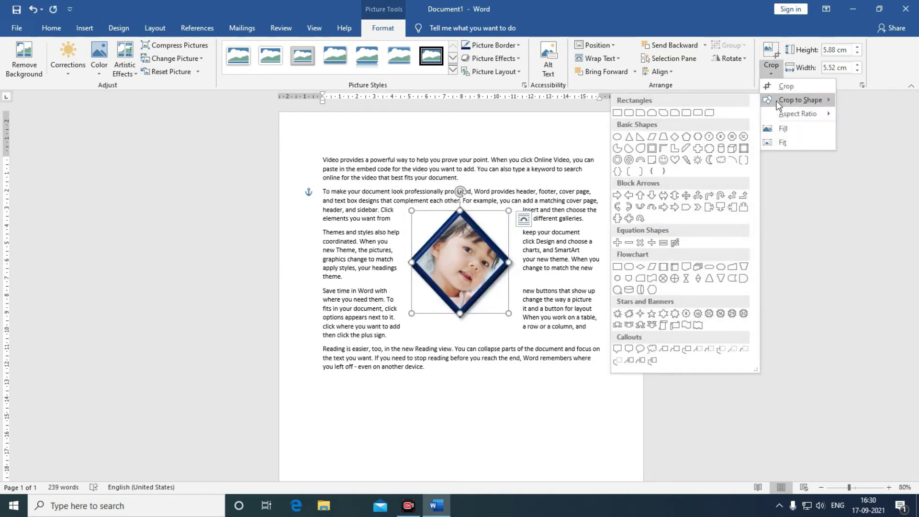
click(617, 115)
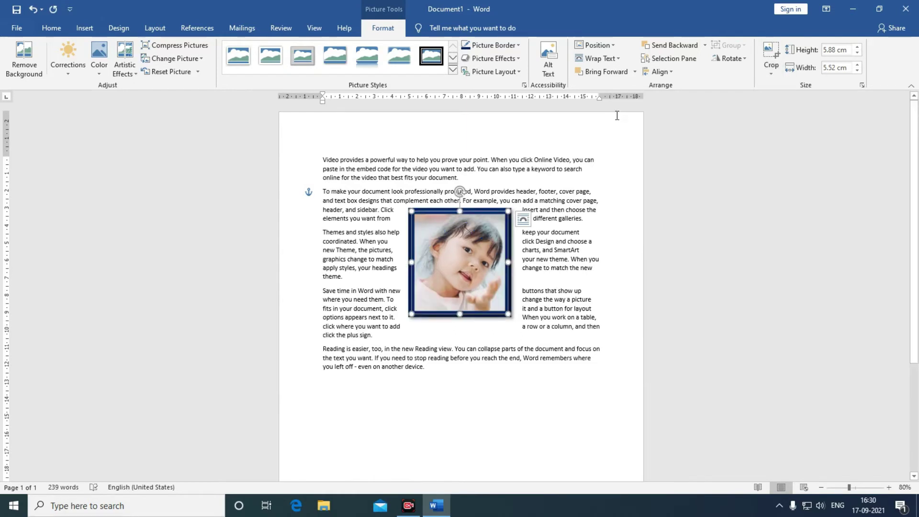
click(770, 75)
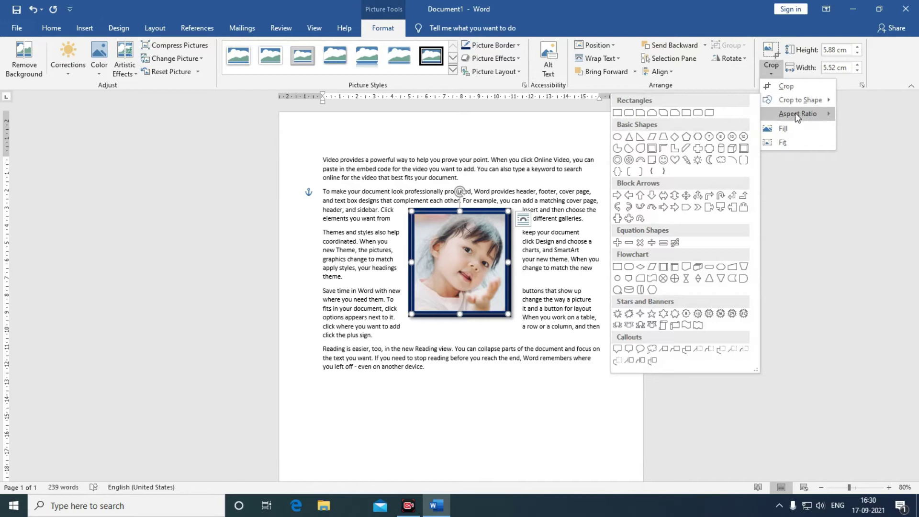
mouse_move(800, 100)
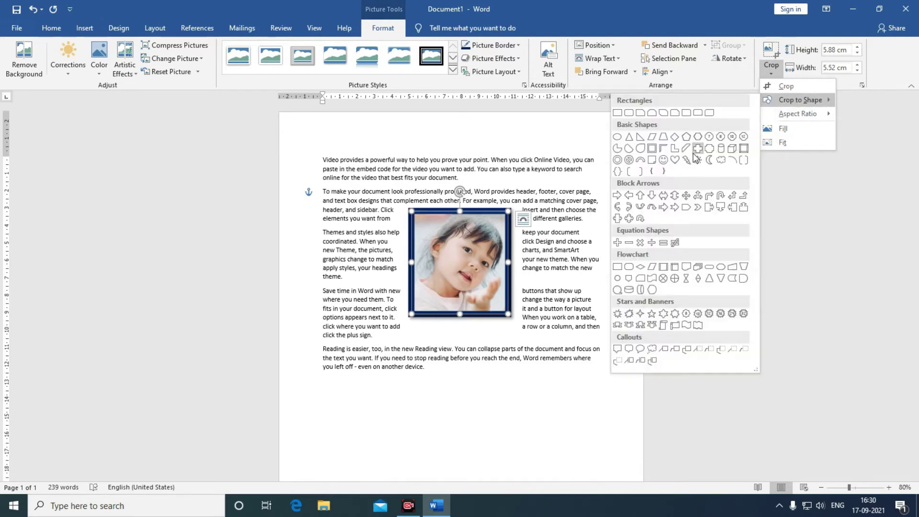
click(641, 148)
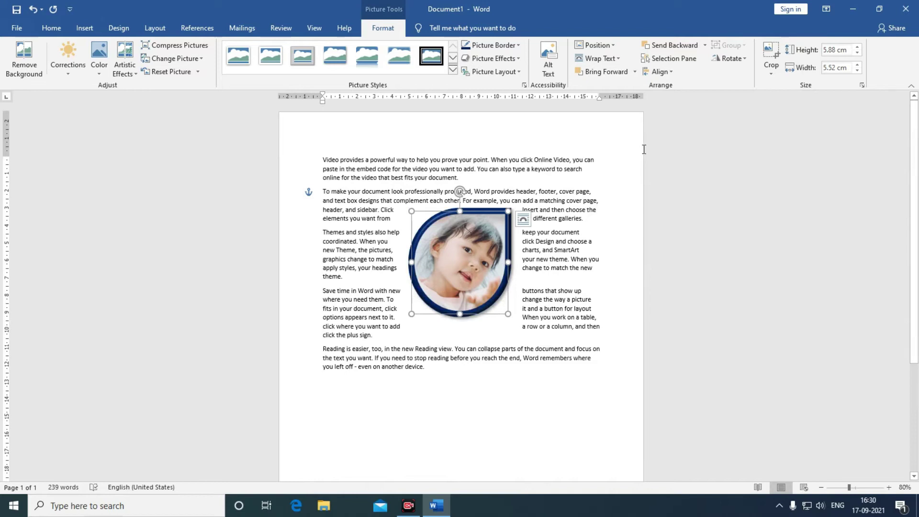
double_click(836, 54)
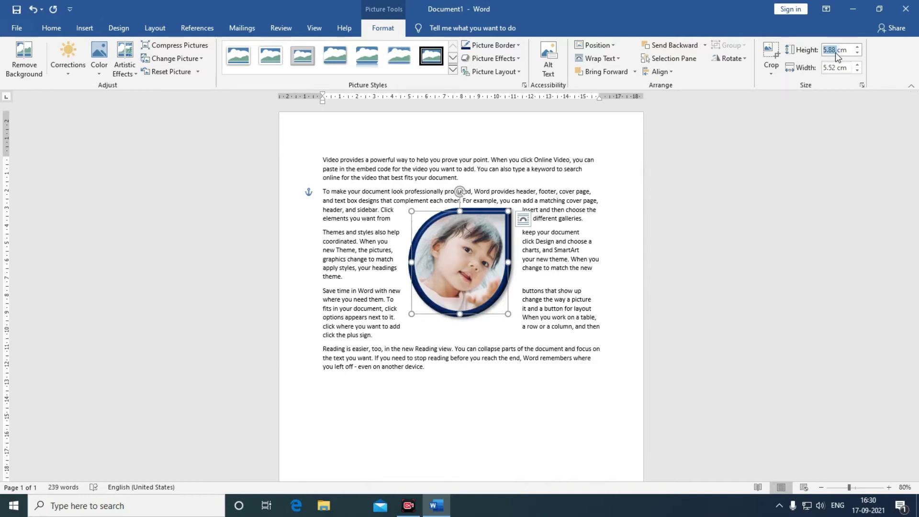
click(849, 54)
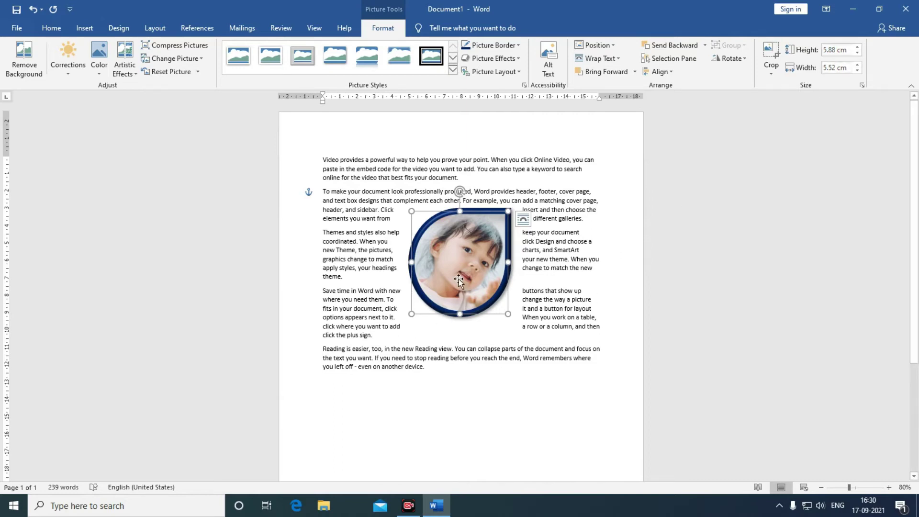
drag(459, 280, 448, 256)
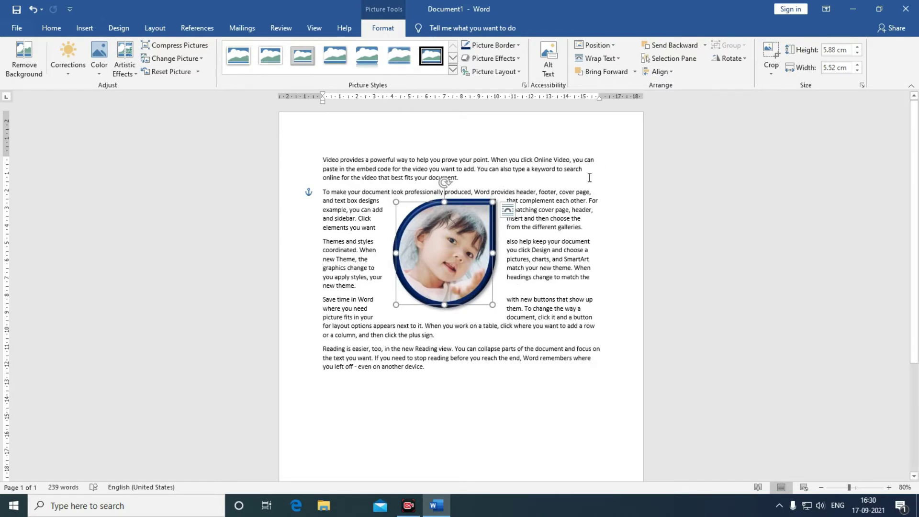
Step: Replace the teardrop photo with the golden puppy photo from the Online Pictures Dog category
key(Delete)
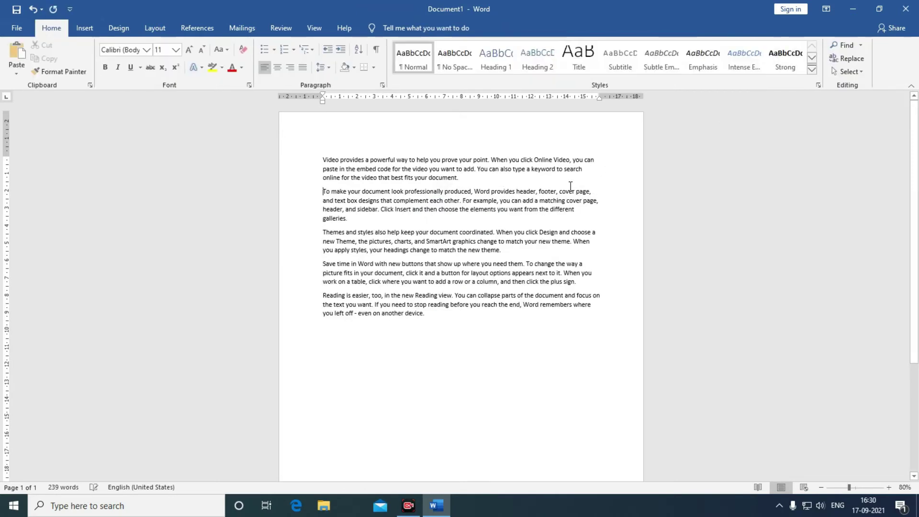
click(84, 28)
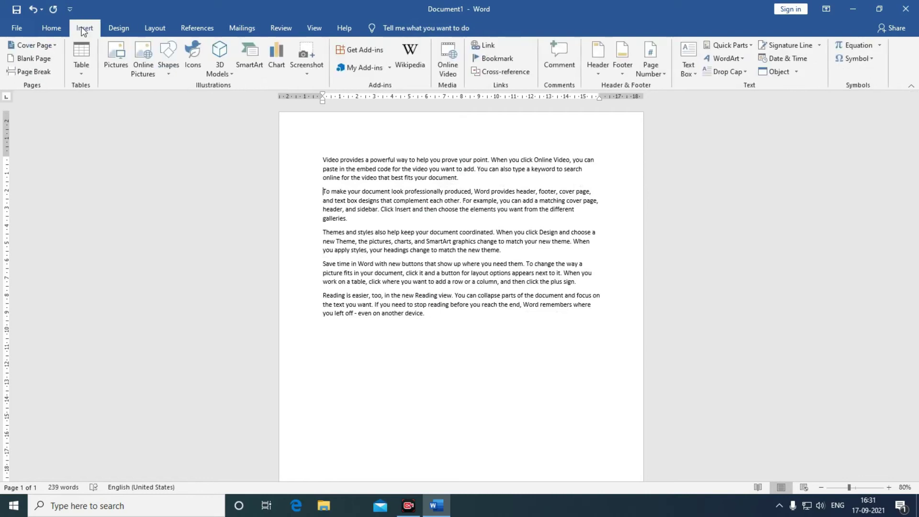
click(142, 73)
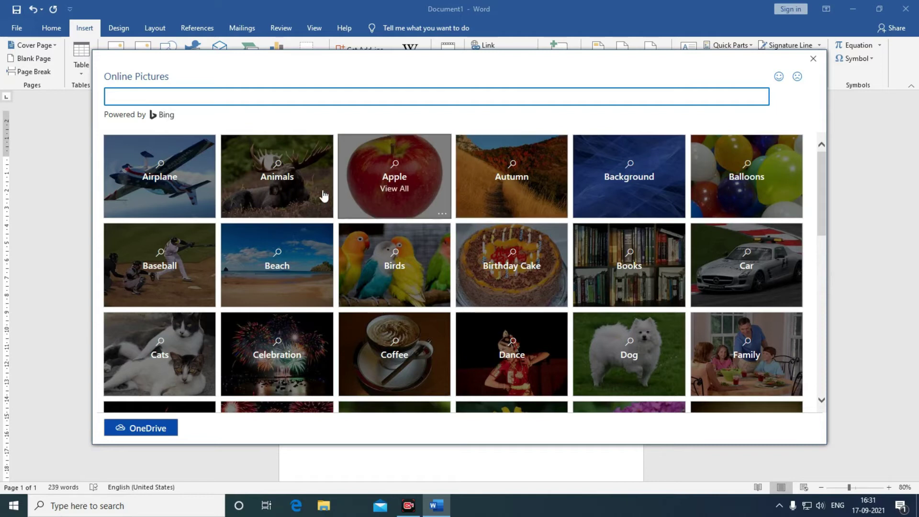
click(606, 352)
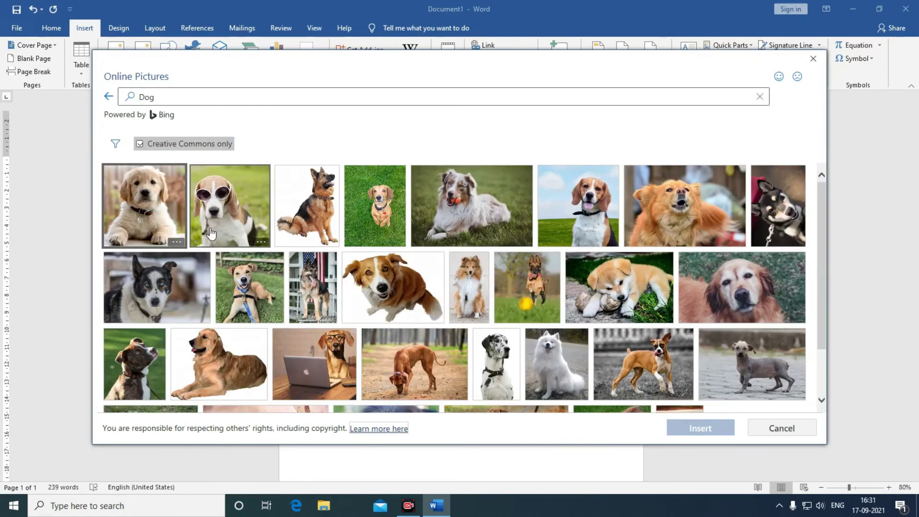
double_click(136, 227)
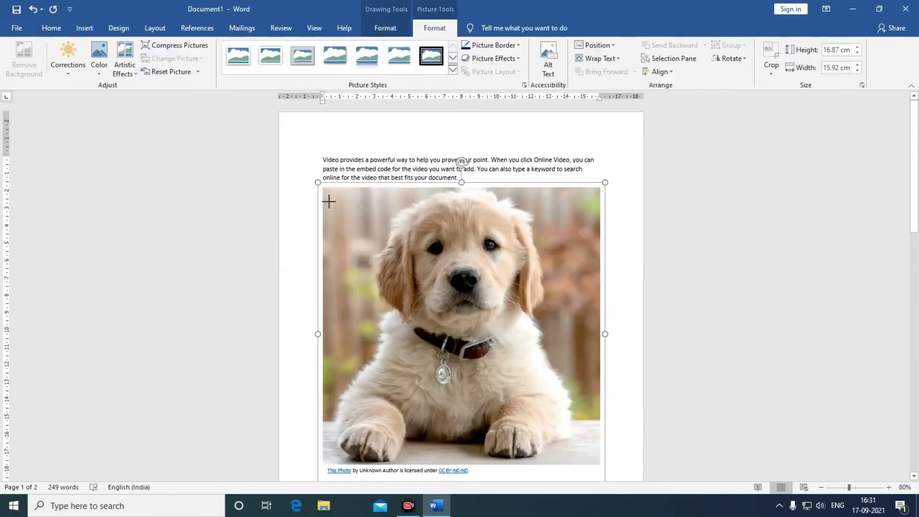
Step: Shrink the puppy photo, set its wrapping to Square, and move it right into the text
drag(605, 481, 496, 359)
drag(435, 319, 486, 340)
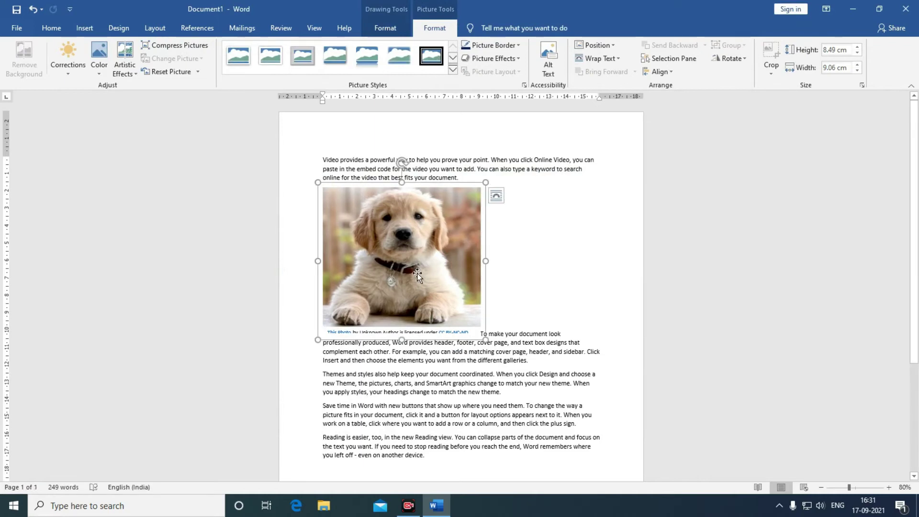
click(597, 59)
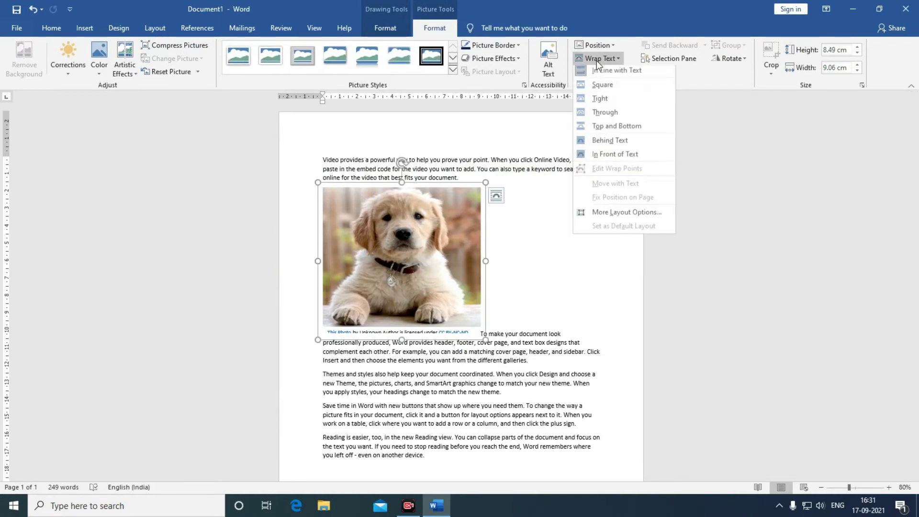
click(597, 87)
mouse_move(423, 242)
mouse_down()
mouse_move(456, 235)
mouse_move(483, 243)
mouse_up()
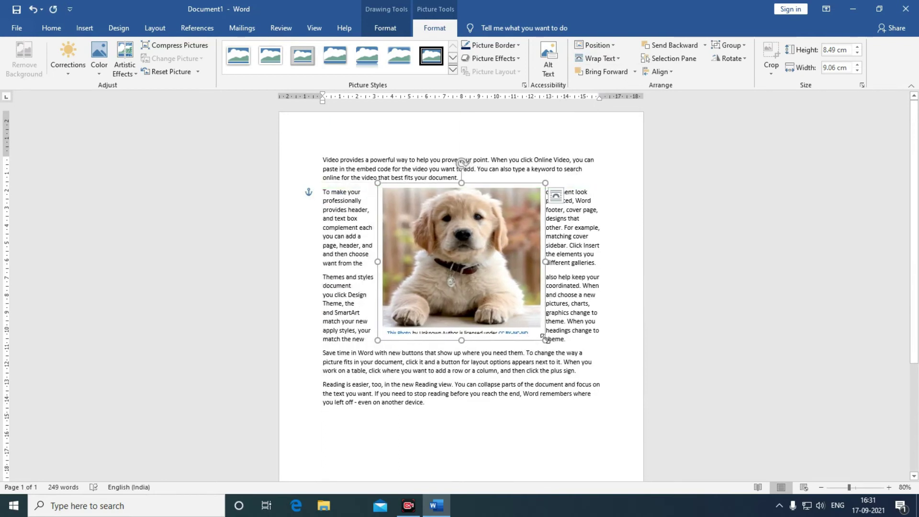
drag(546, 339, 532, 317)
Step: Apply a soft white-framed picture style and resize the photo to 7.74 by 8.73 cm
click(452, 71)
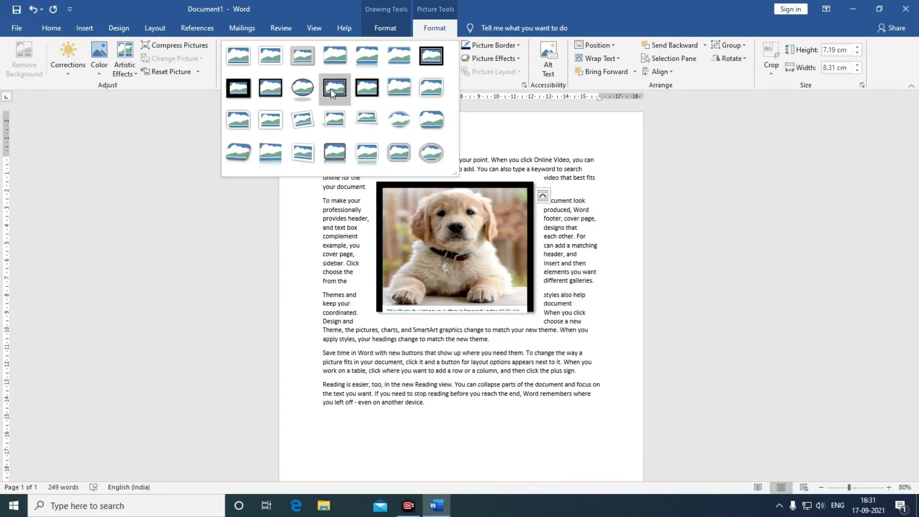
click(271, 121)
mouse_move(471, 285)
mouse_down()
mouse_move(457, 285)
mouse_move(453, 274)
mouse_move(461, 275)
mouse_up()
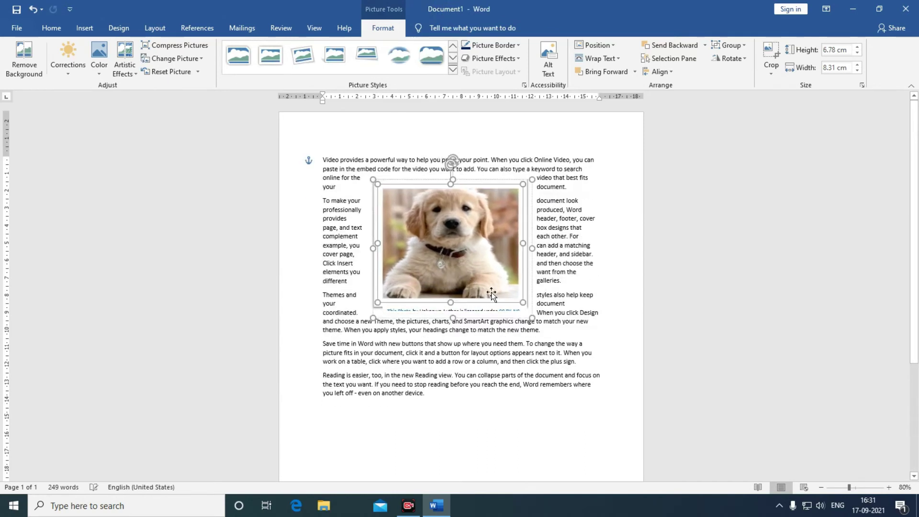
drag(547, 336, 530, 319)
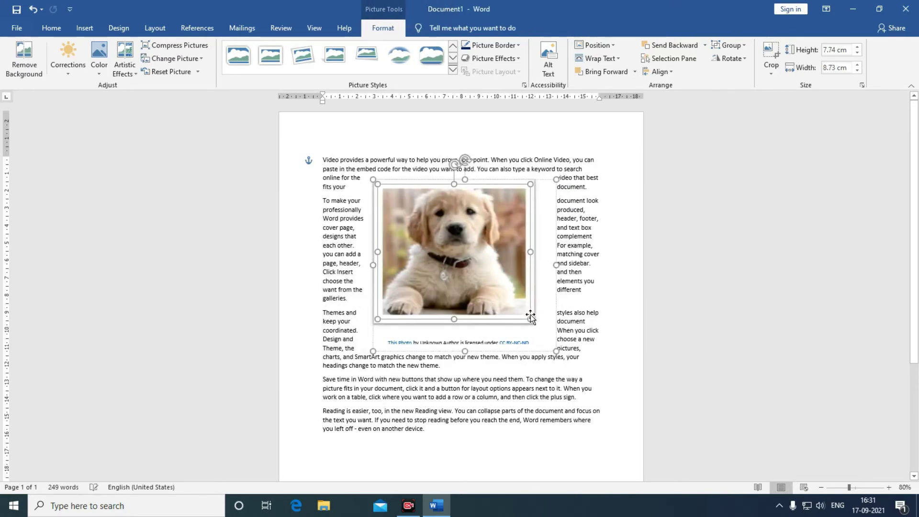
click(359, 215)
Step: Delete the puppy photo and draw a 7.39 × 9.1 cm many-pointed star over the middle paragraphs
click(468, 258)
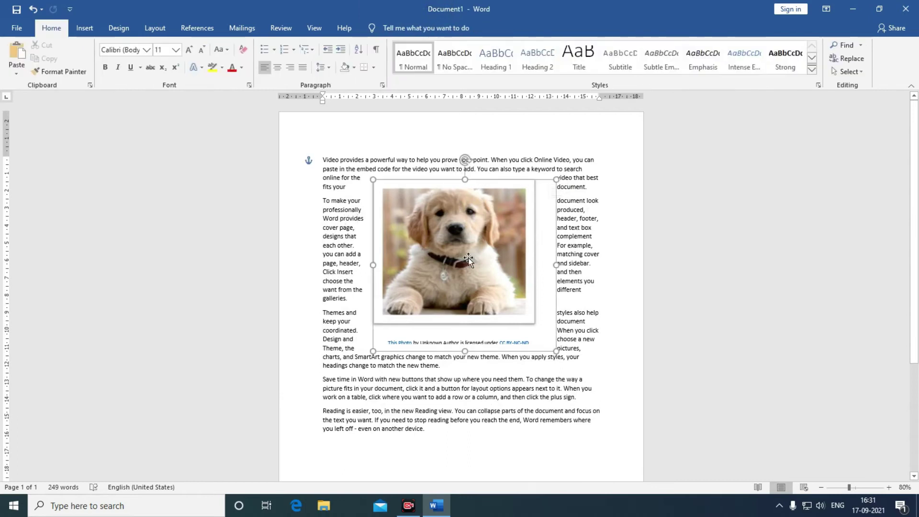
key(Delete)
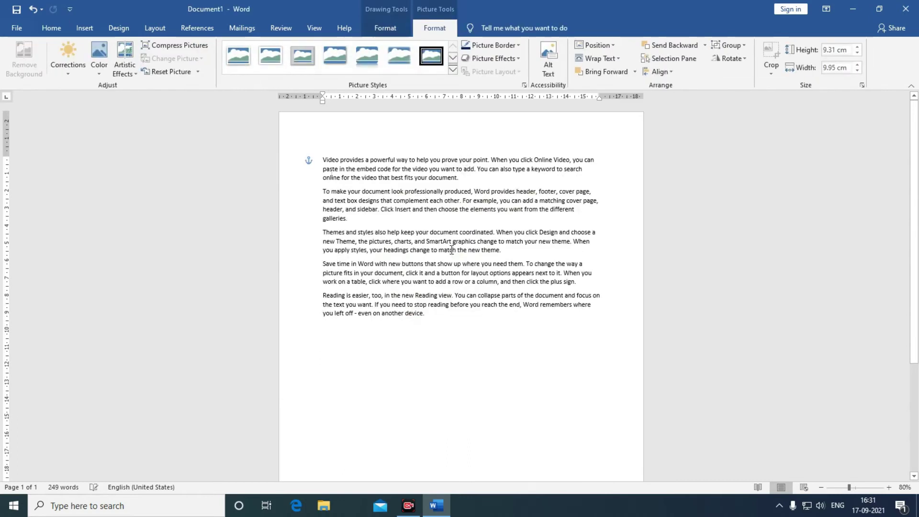
click(85, 29)
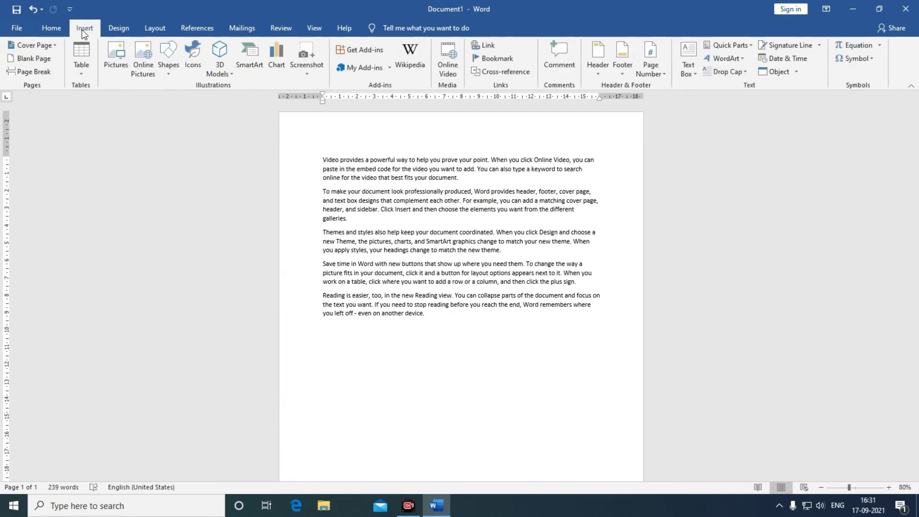
click(161, 74)
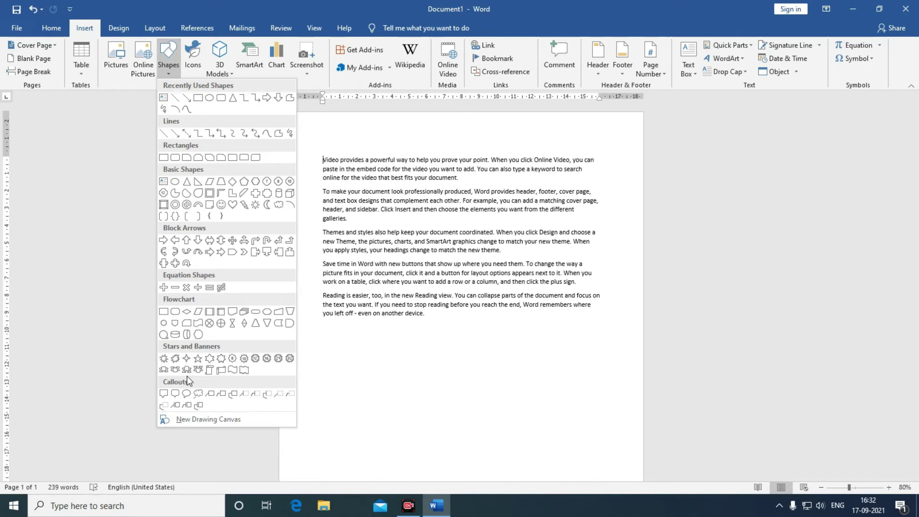
click(210, 370)
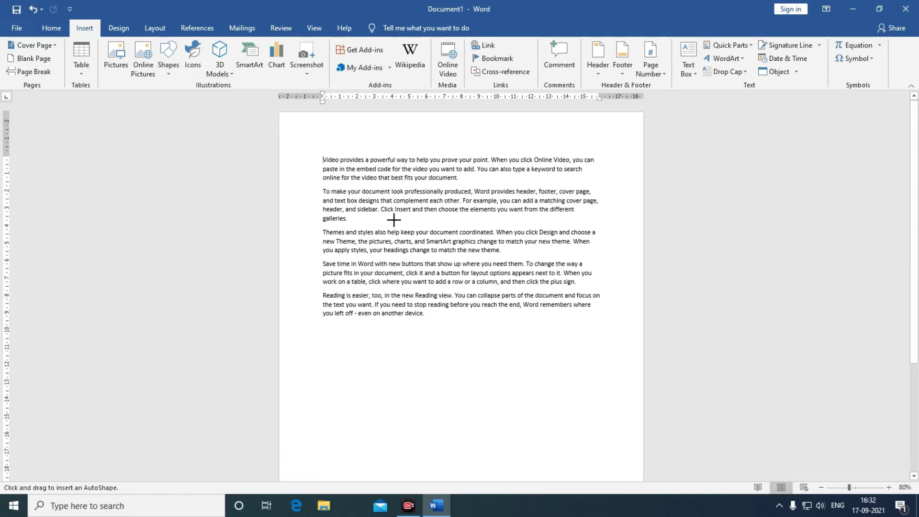
drag(392, 199, 552, 327)
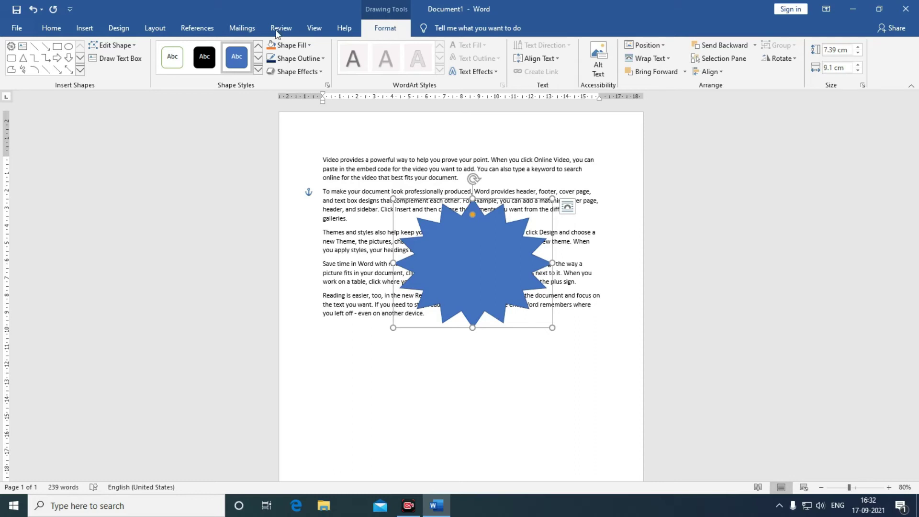
Step: Give the star the orange shape style, move it up over the first paragraphs, and open More Gradients
click(257, 73)
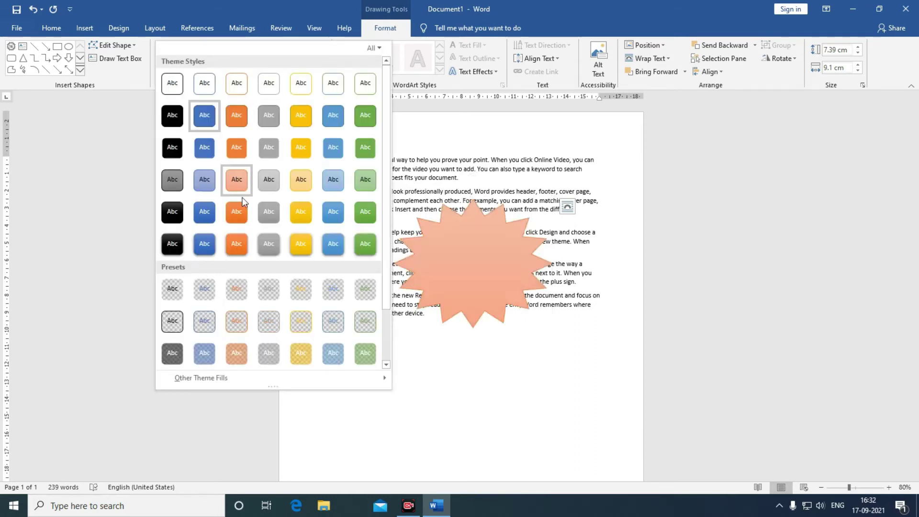
click(241, 246)
drag(440, 278, 433, 252)
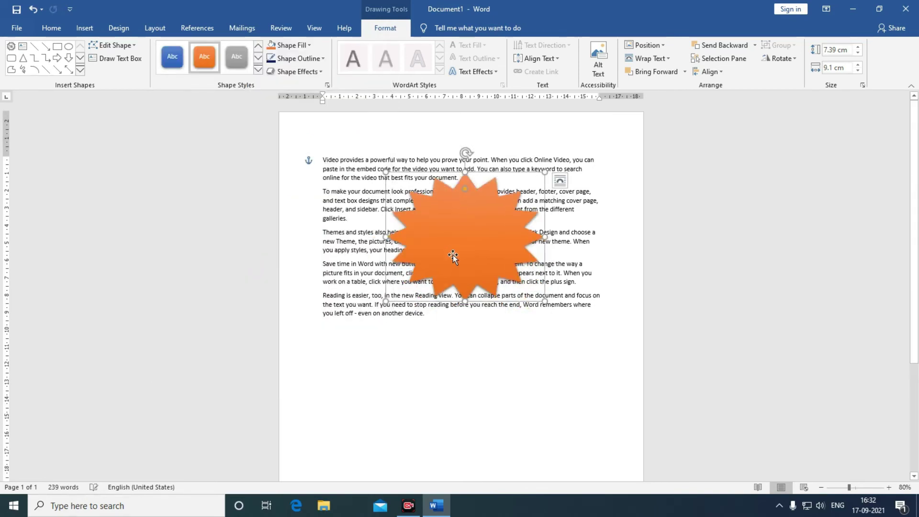
click(309, 45)
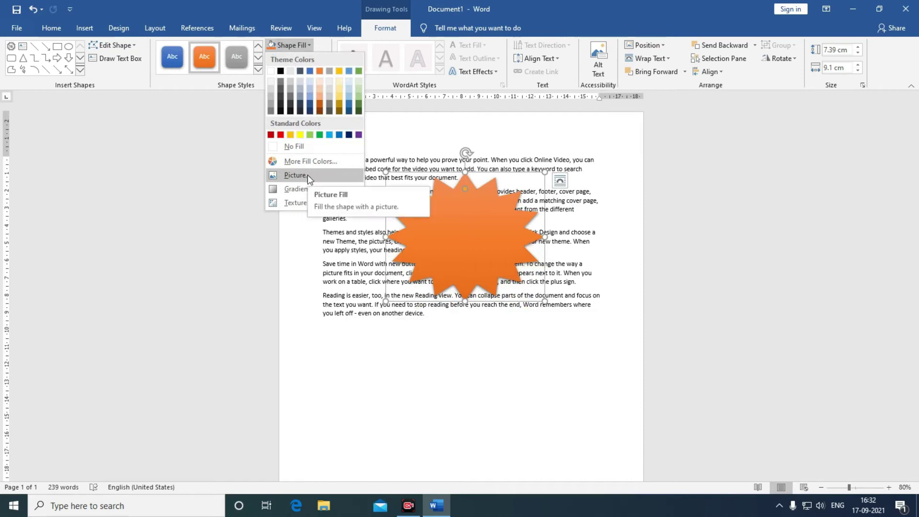
mouse_move(297, 189)
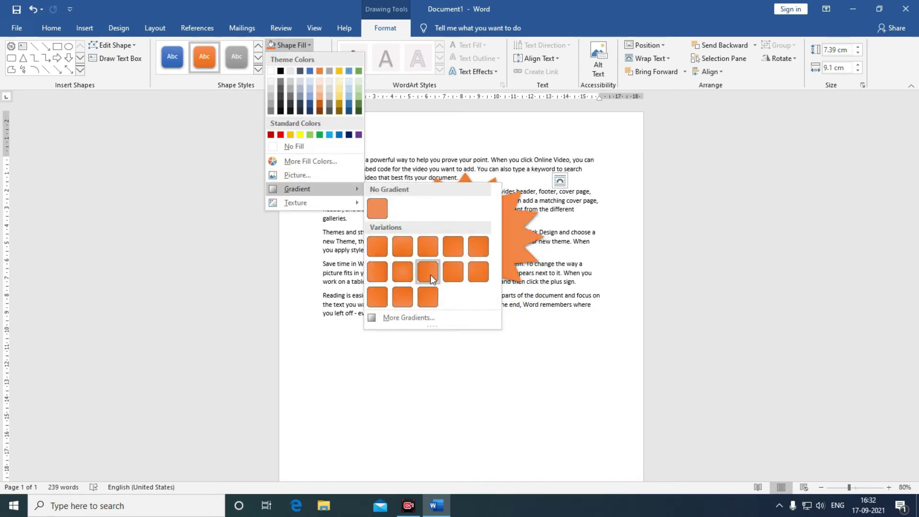
click(375, 318)
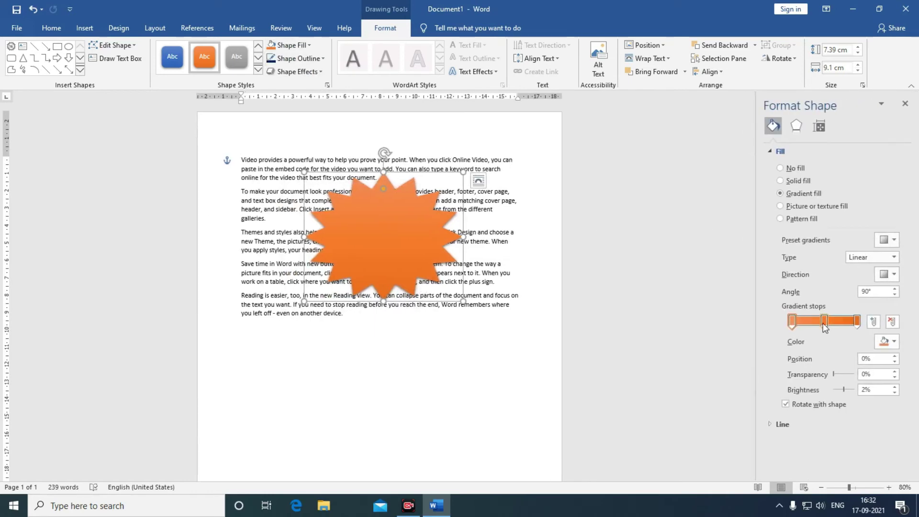
Step: Set the first gradient stop to yellow, the last to blue, and the middle stop to about 46%
click(893, 341)
click(853, 432)
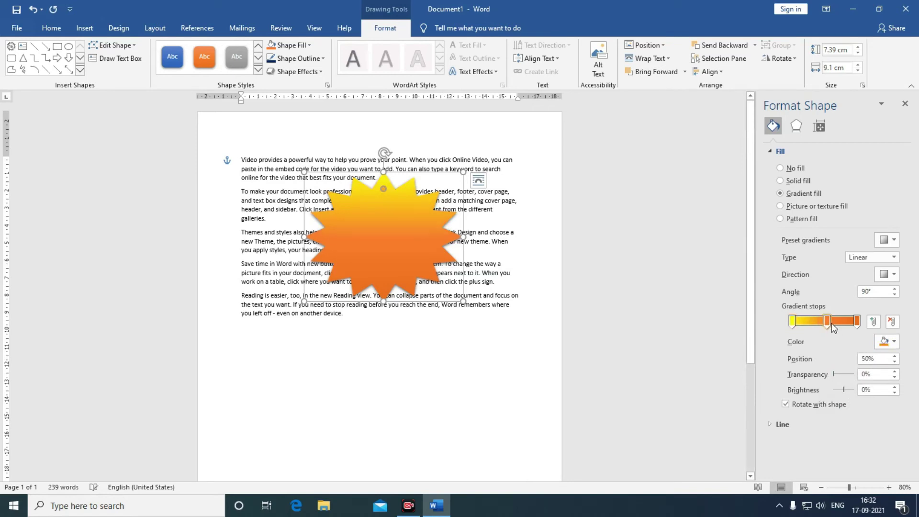
click(858, 320)
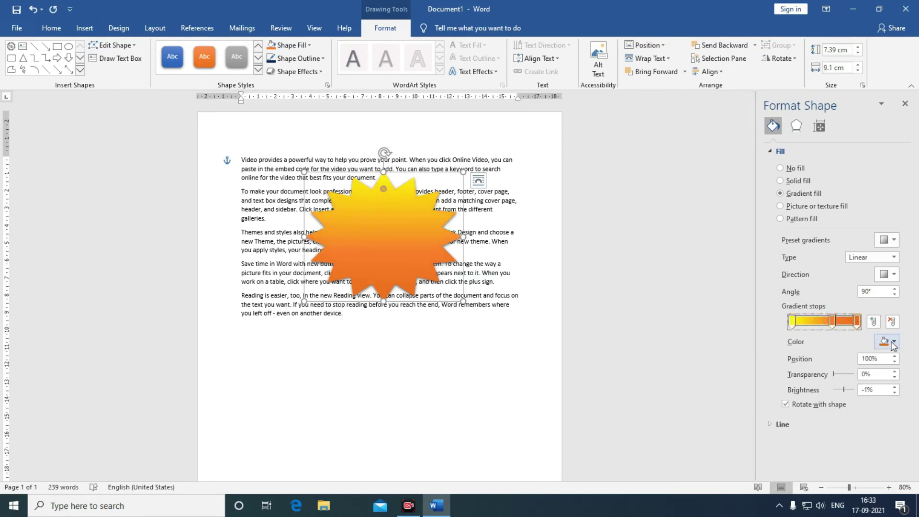
click(893, 342)
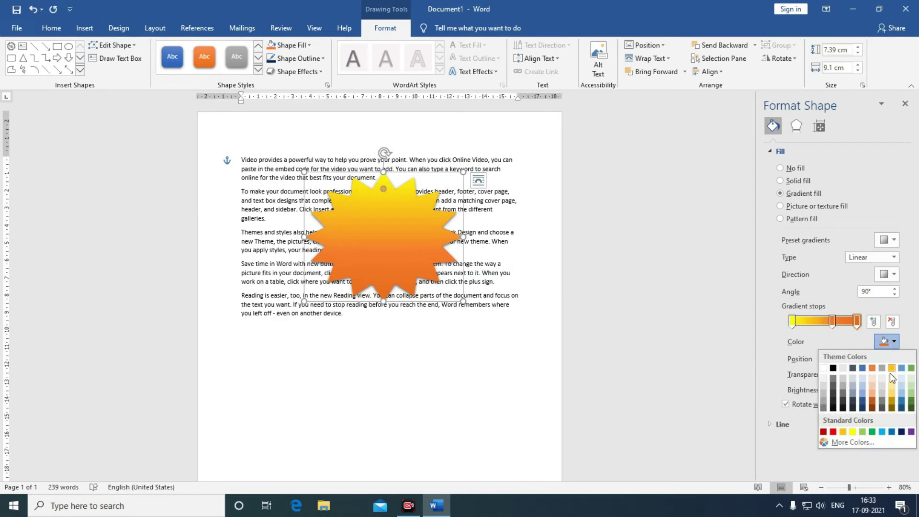
click(891, 432)
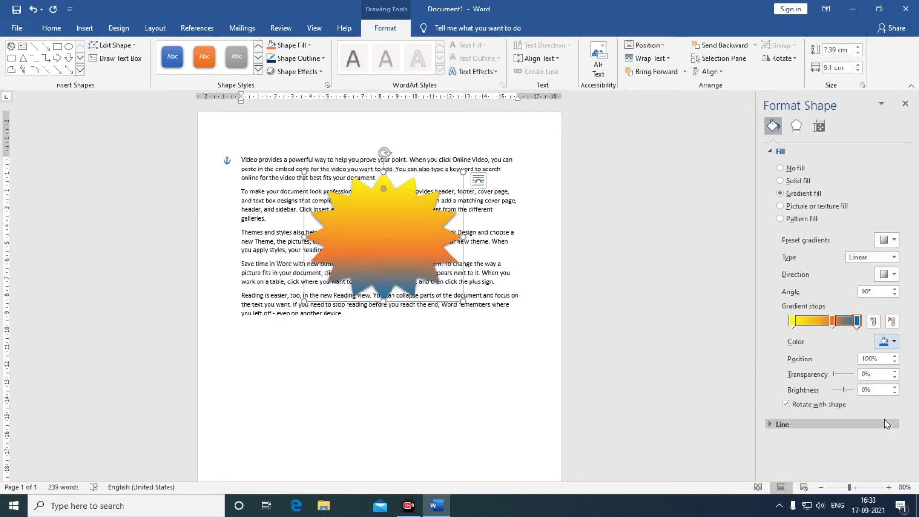
drag(832, 323, 821, 325)
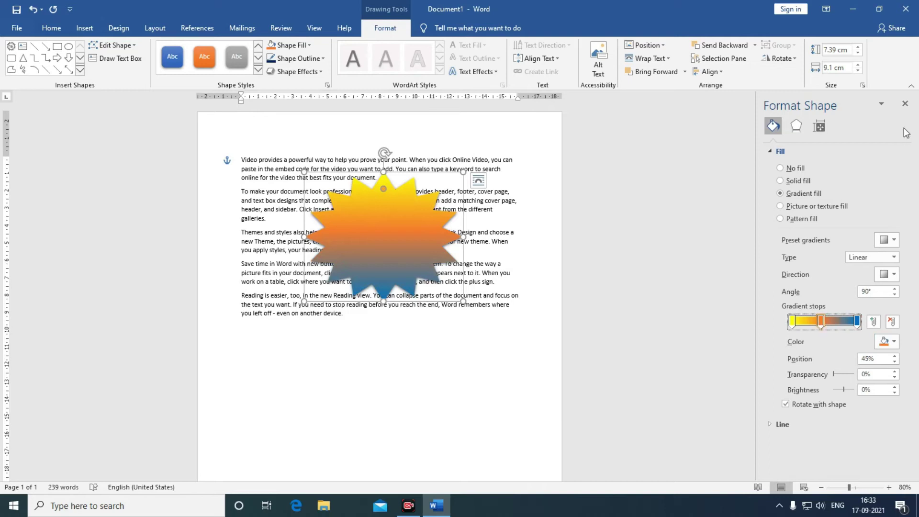
click(905, 104)
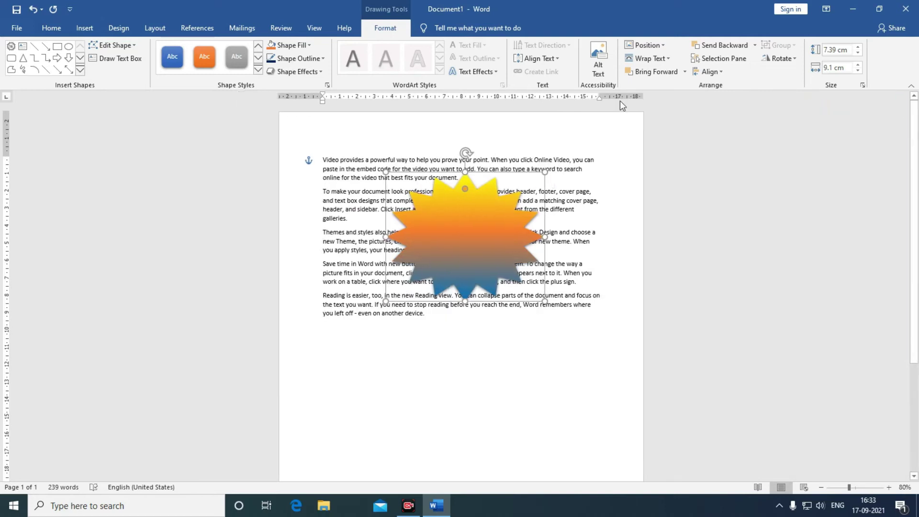
Step: Fill the star with the Burlap texture, then restore its orange shape style
click(295, 46)
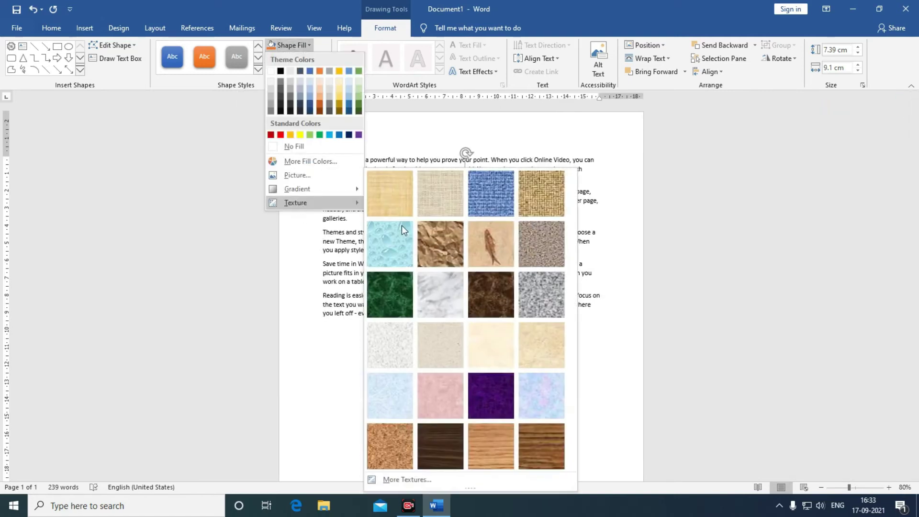
mouse_move(295, 203)
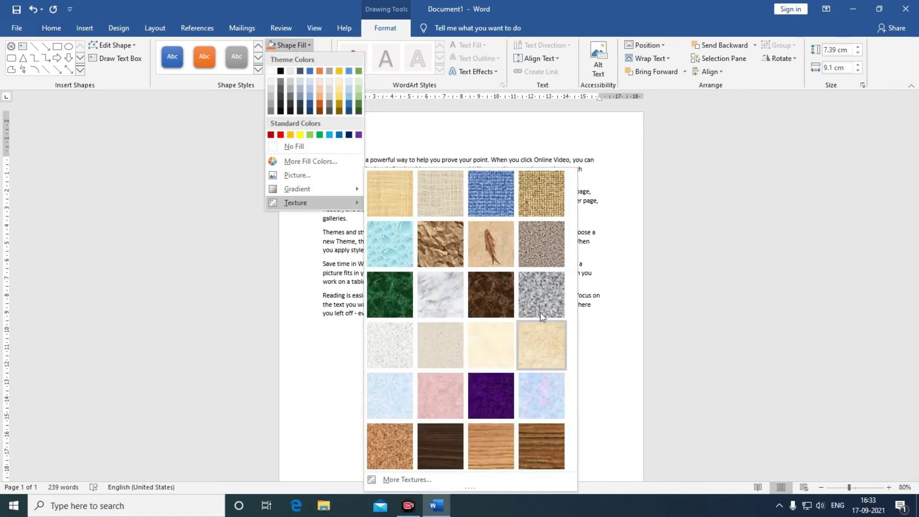
click(531, 207)
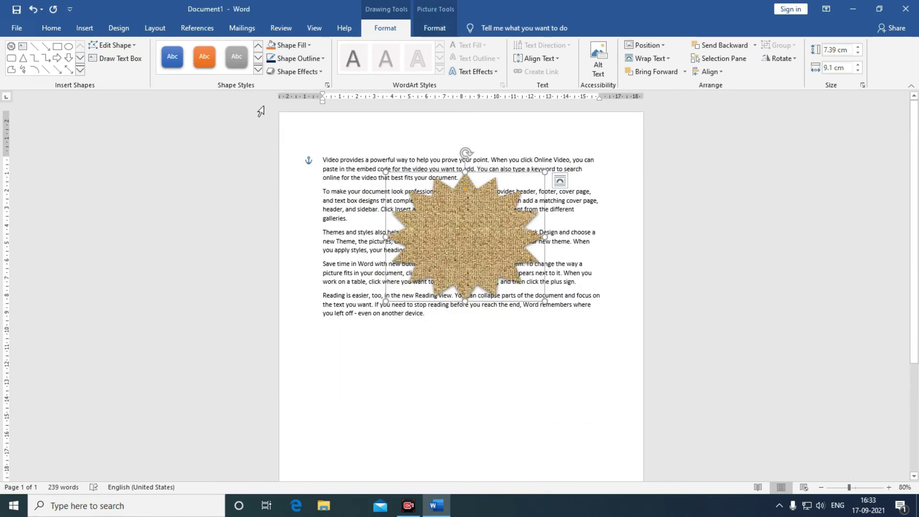
click(205, 56)
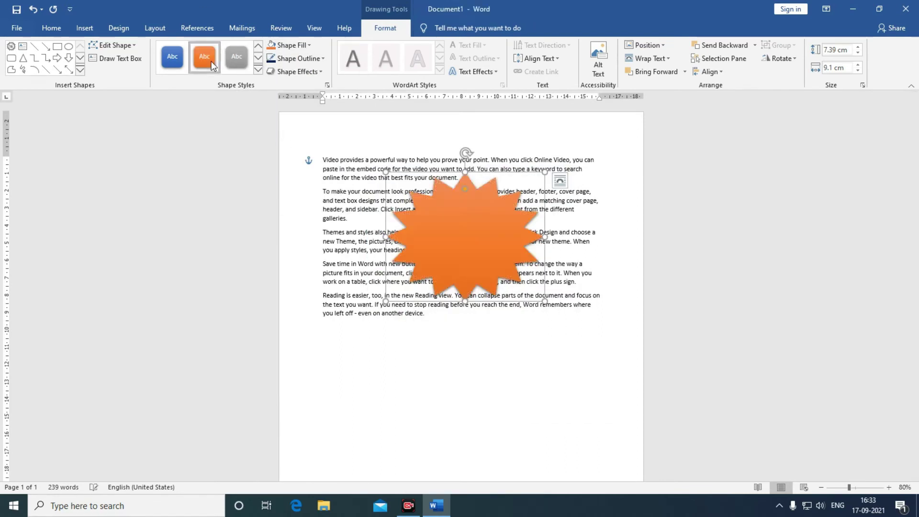
Step: Give the star's outline a 4½ pt weight and a dotted dash
click(282, 63)
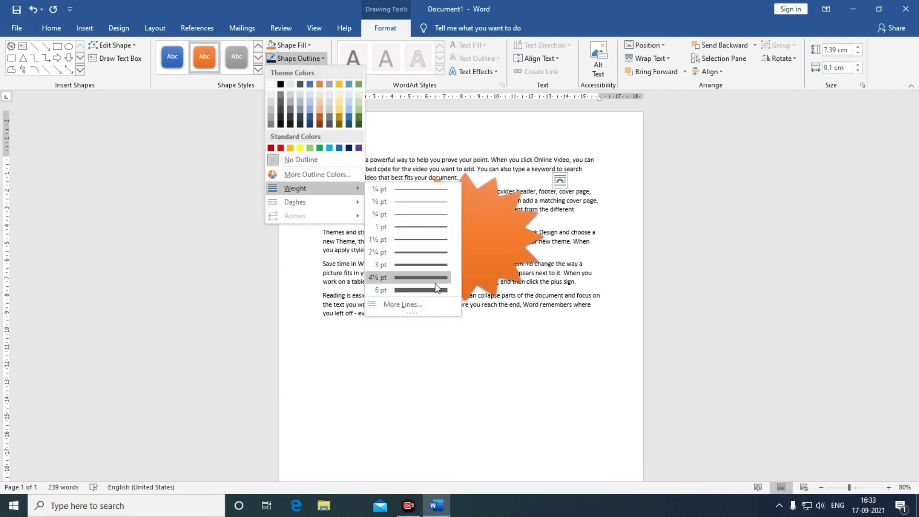
click(433, 277)
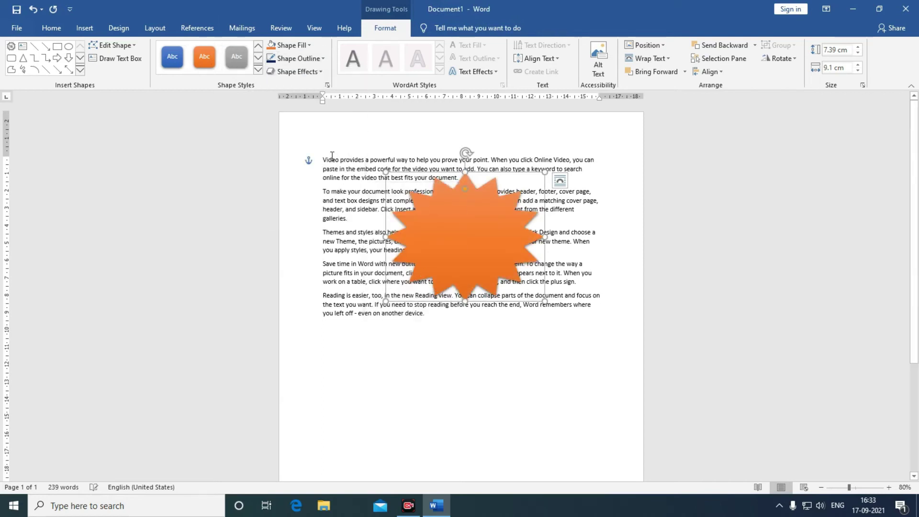
click(302, 60)
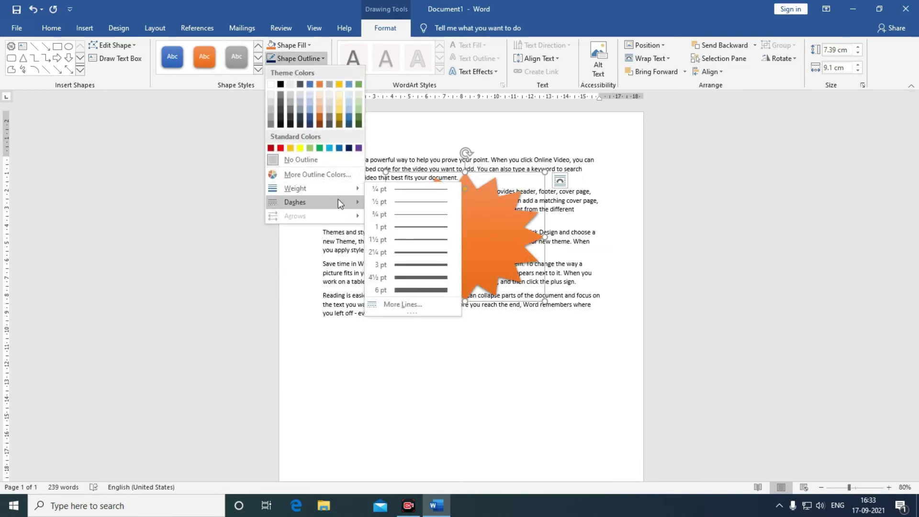
mouse_move(295, 202)
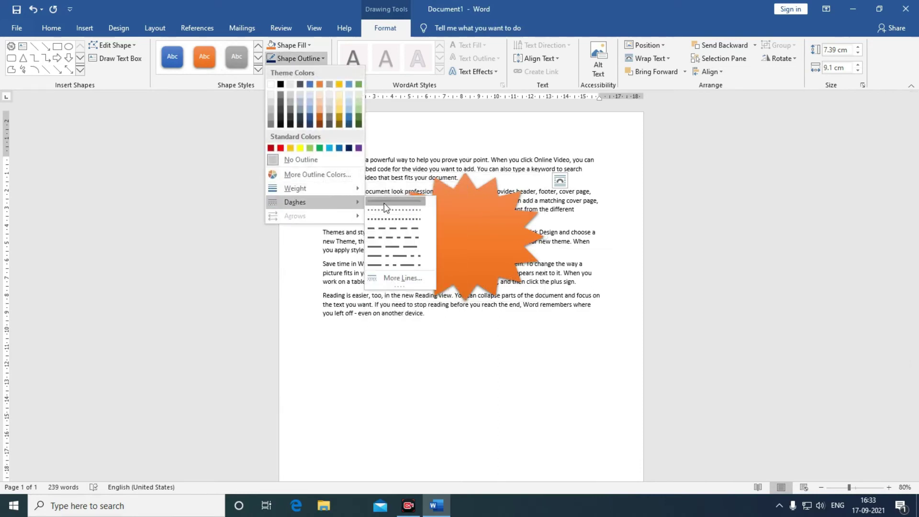
click(384, 206)
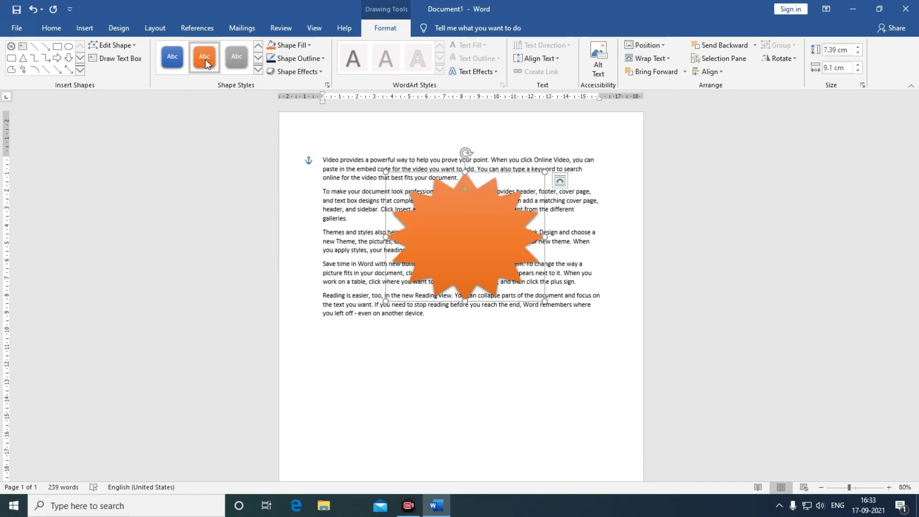
Step: Add a reflection beneath the star, then remove it again
click(278, 72)
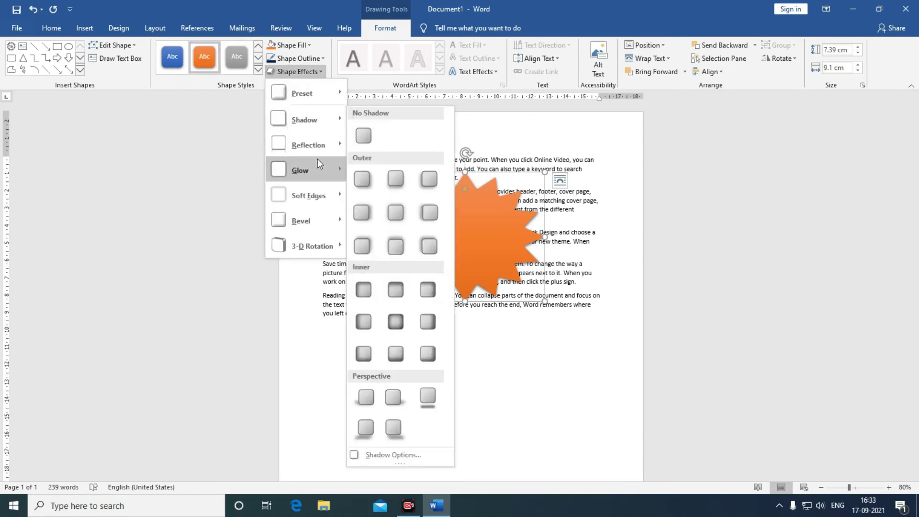
mouse_move(300, 171)
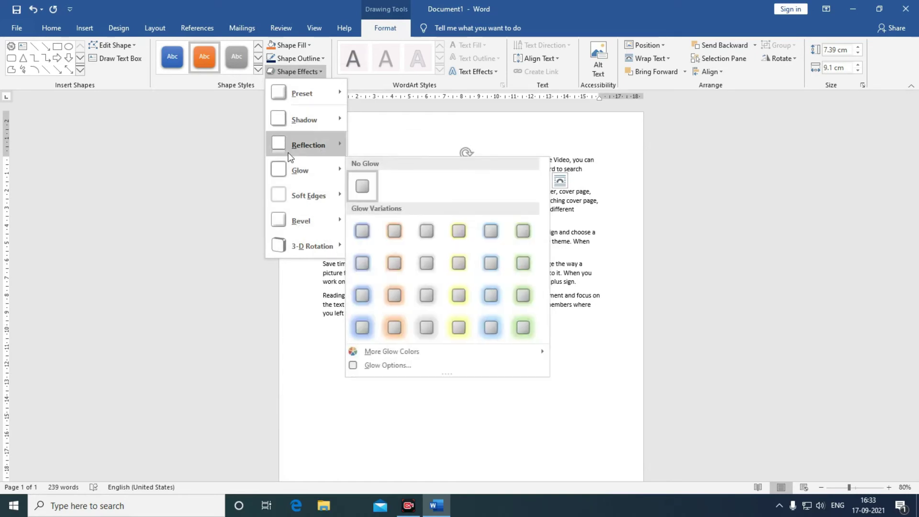
mouse_move(308, 145)
click(397, 203)
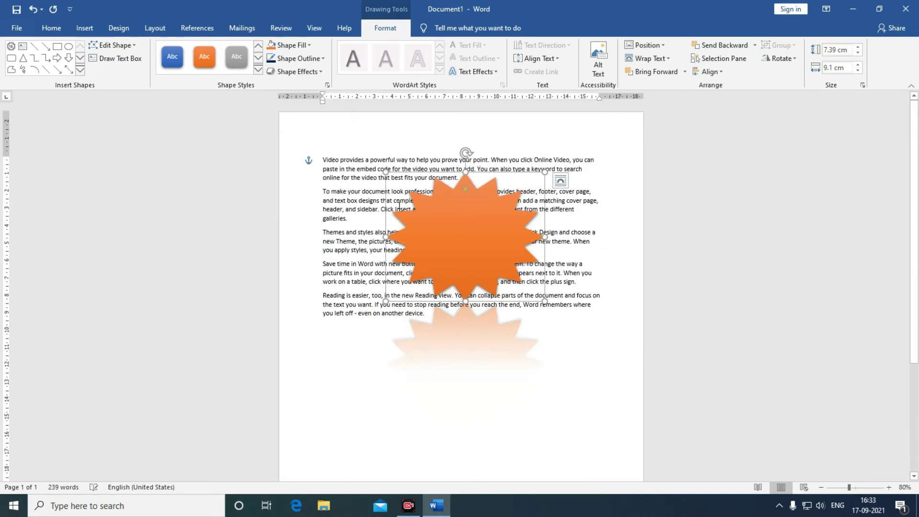
click(304, 62)
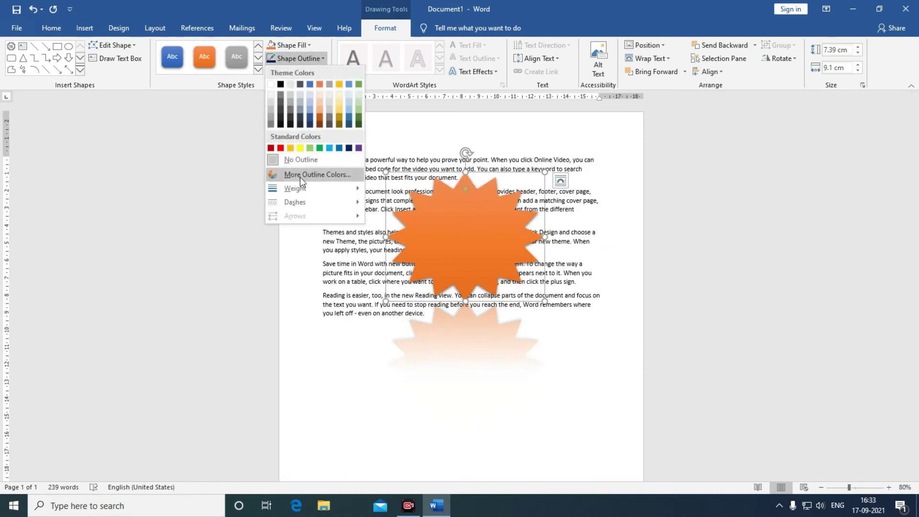
click(277, 97)
click(289, 74)
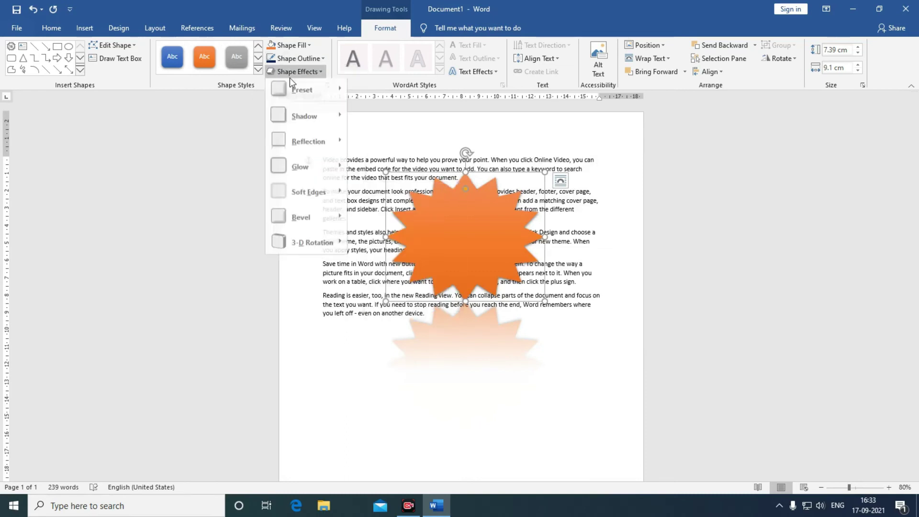
mouse_move(309, 145)
click(362, 164)
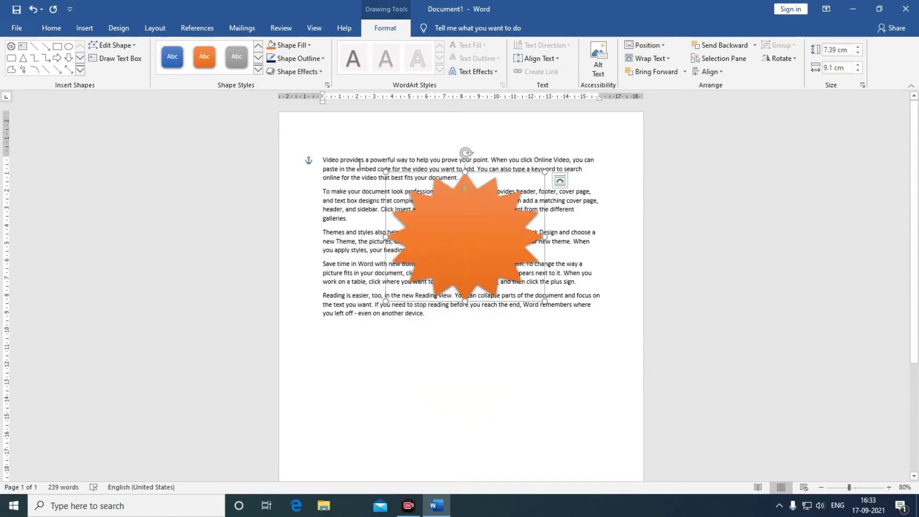
Step: Move the star below the last paragraph and zoom the page to 110%
drag(435, 211, 499, 383)
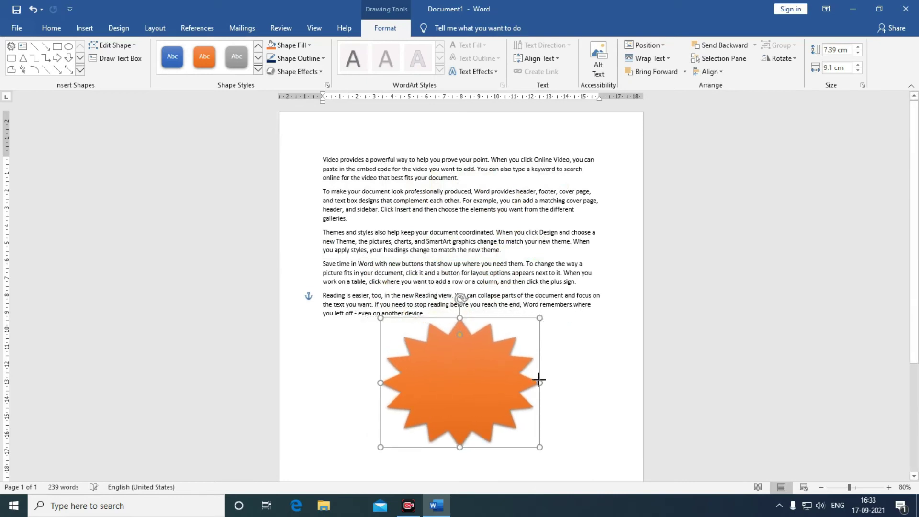
drag(539, 448, 625, 417)
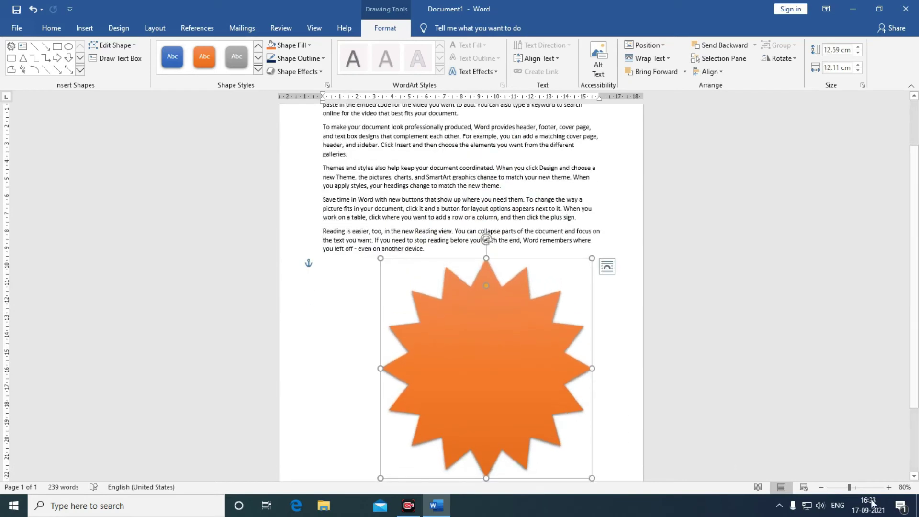
click(889, 488)
click(889, 487)
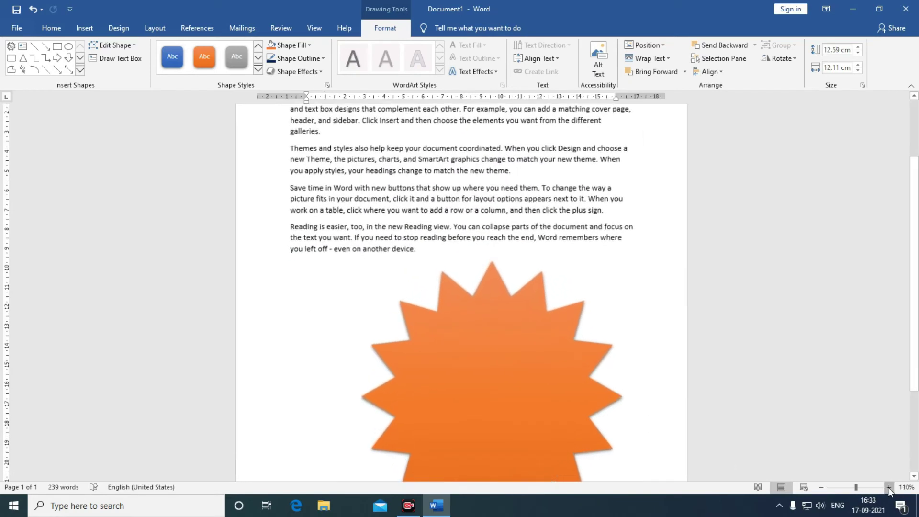
click(889, 487)
drag(452, 314, 427, 308)
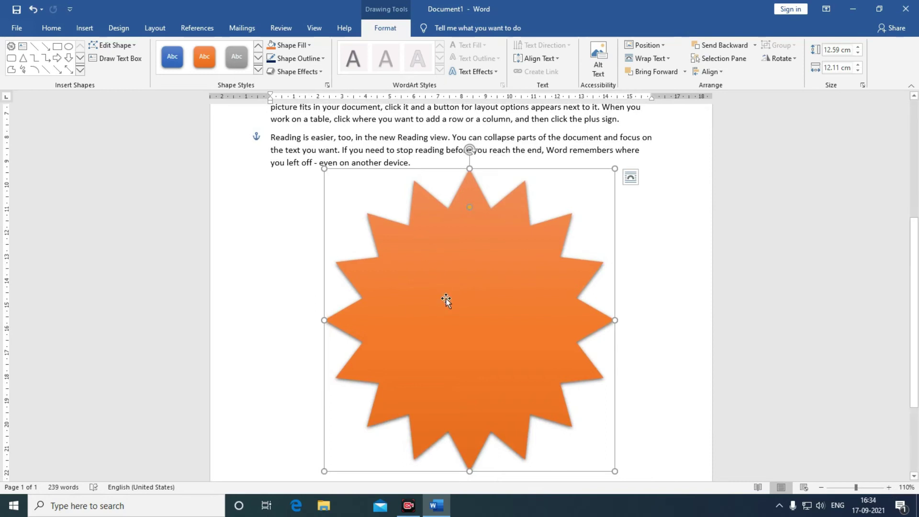
Step: Add the text 'Career Computer' inside the star and select it
right_click(447, 301)
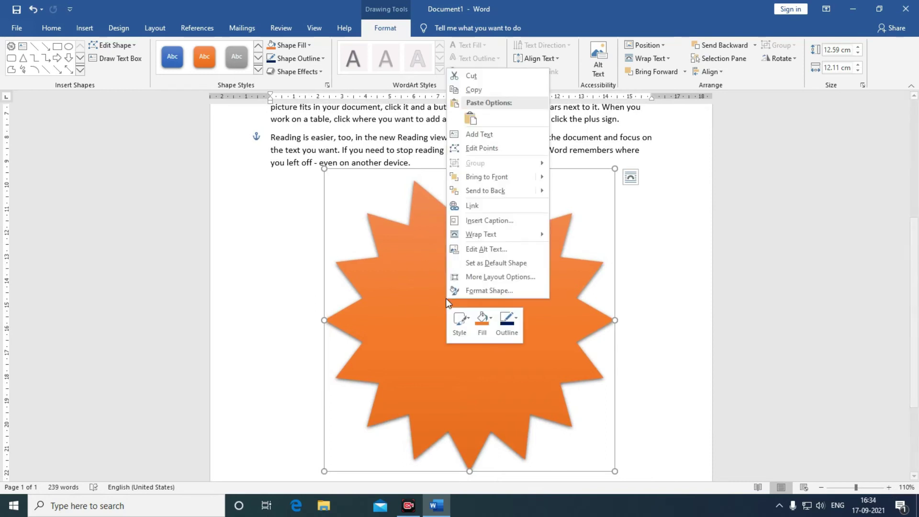
click(484, 133)
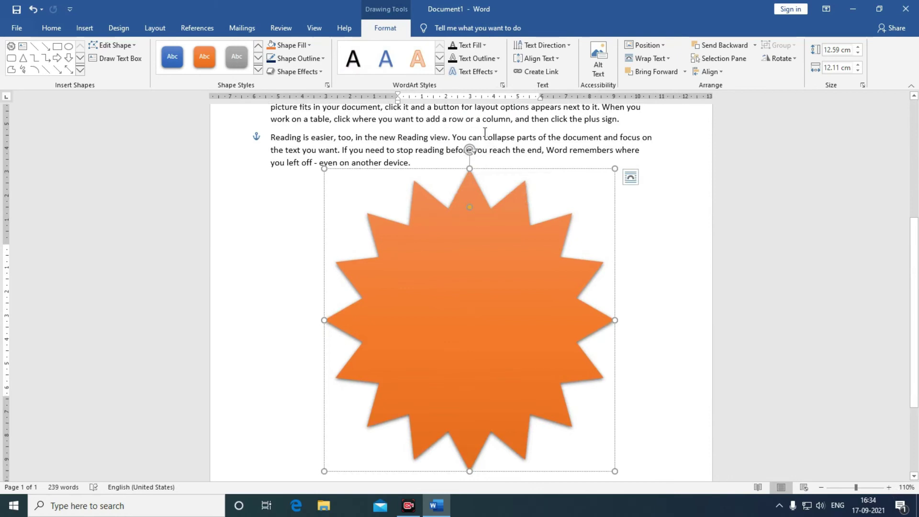
text(Career)
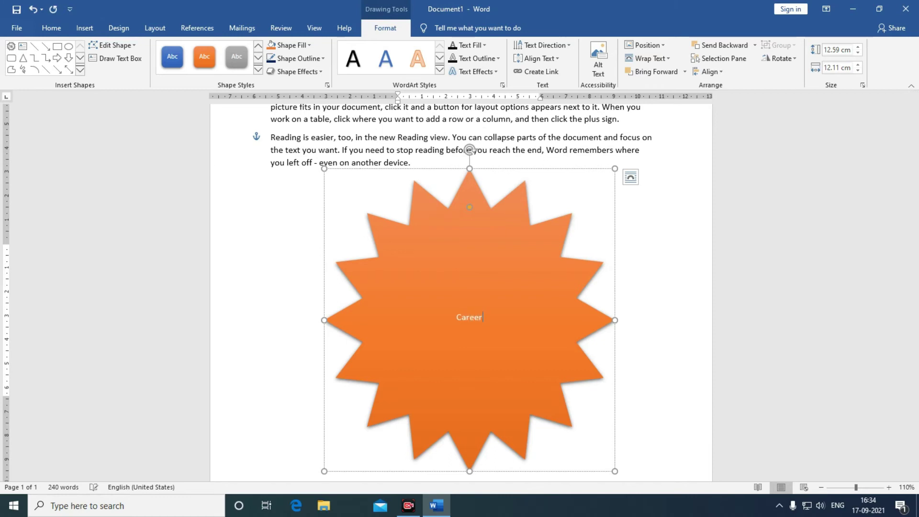
text( Computer)
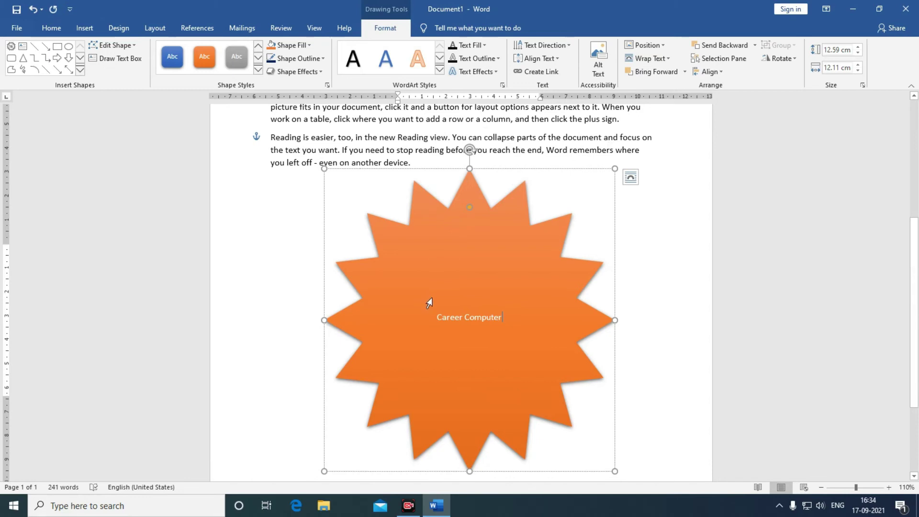
drag(439, 319, 505, 395)
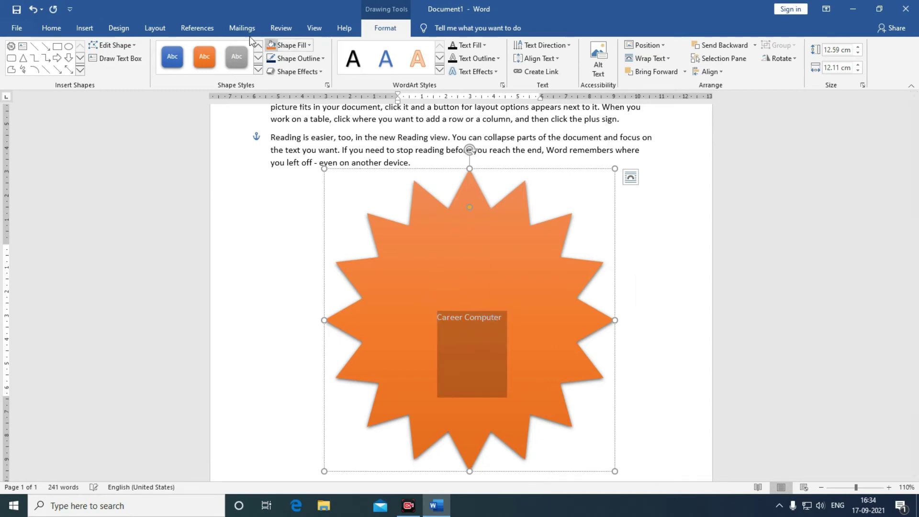
Step: Set the star text to Adobe Fan Heiti Std B and enlarge it to 22 pt
click(50, 29)
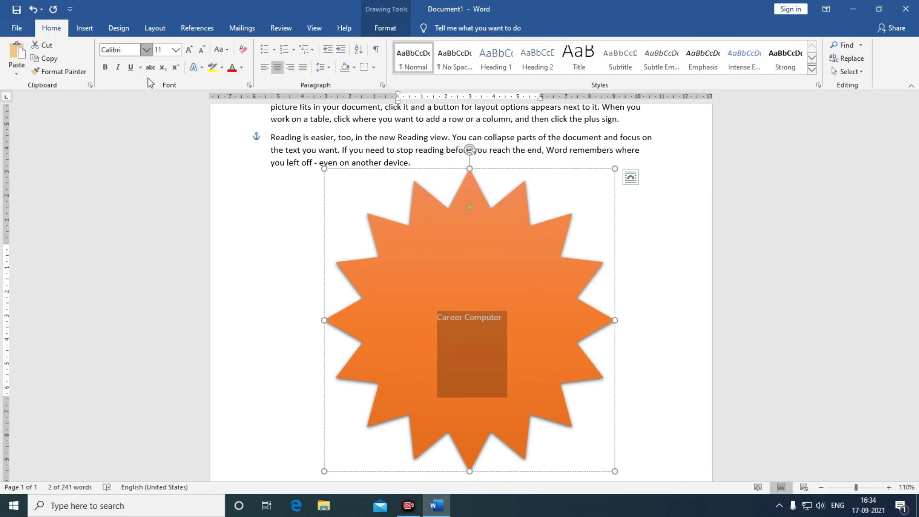
click(146, 50)
click(151, 173)
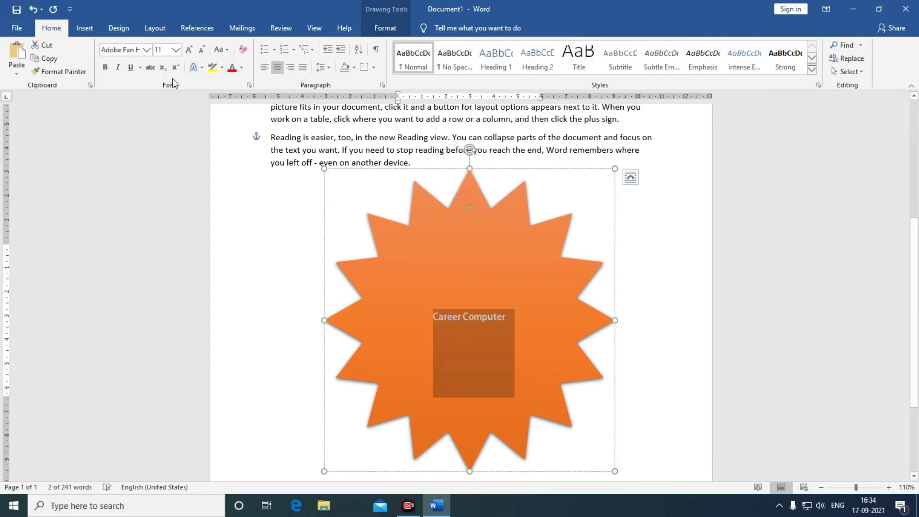
click(191, 49)
click(191, 49)
click(190, 48)
click(190, 49)
click(191, 49)
click(190, 49)
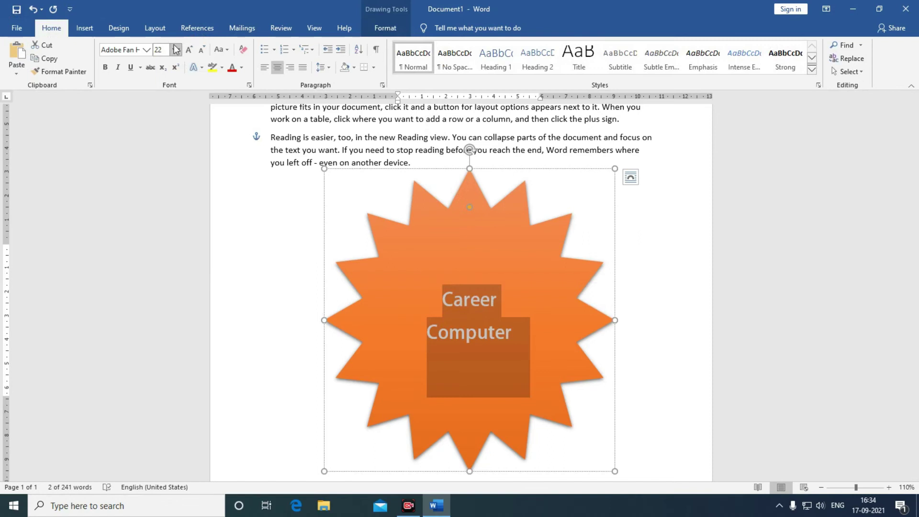
Step: Try blue WordArt styles on the star text, then undo the light-blue style
click(372, 26)
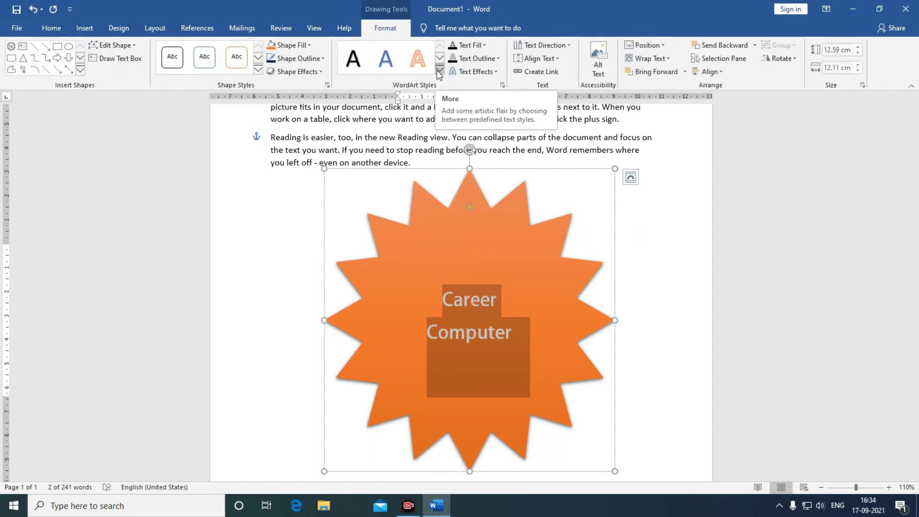
click(439, 72)
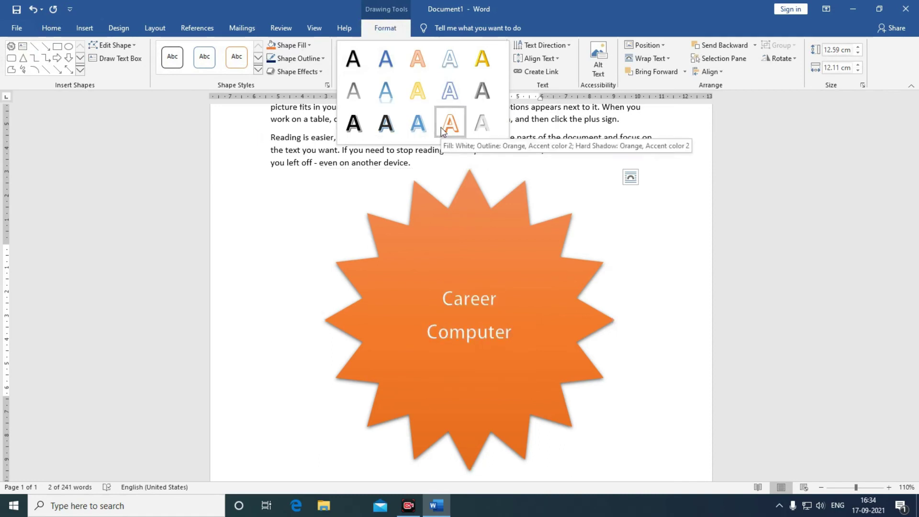
click(417, 123)
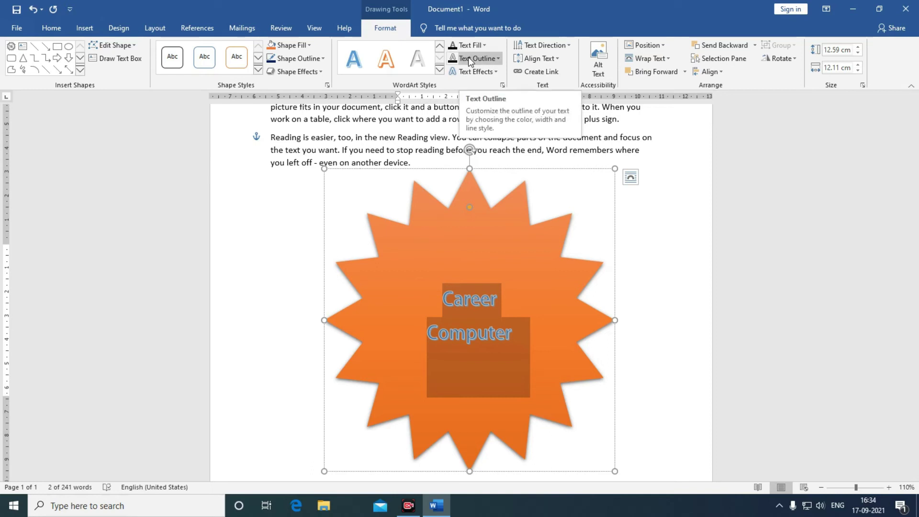
click(476, 74)
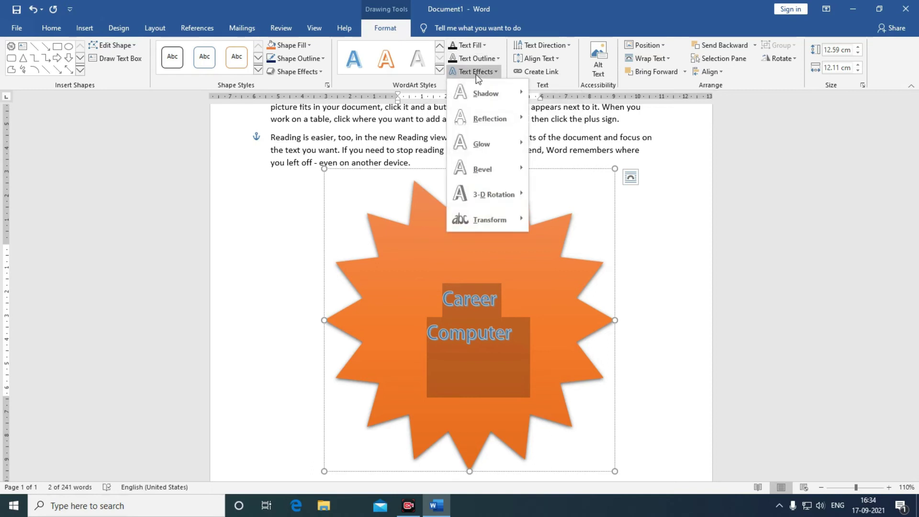
mouse_move(481, 144)
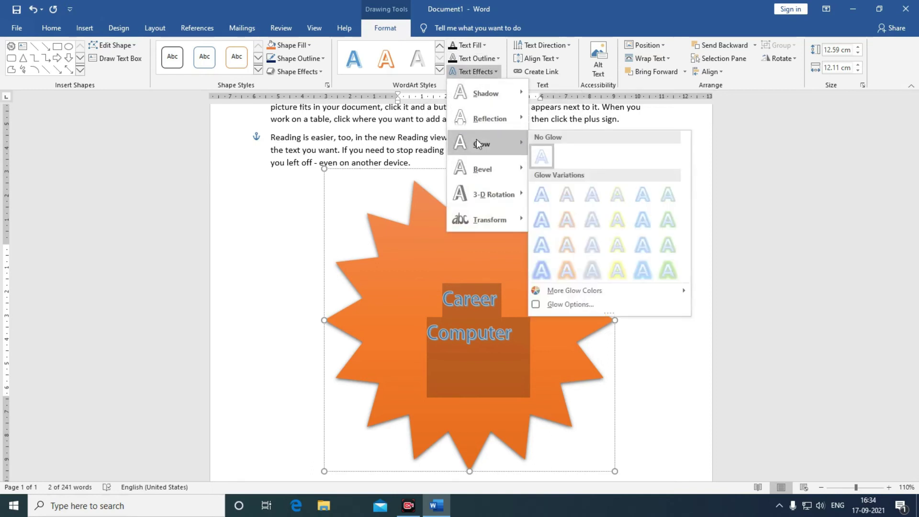
click(436, 72)
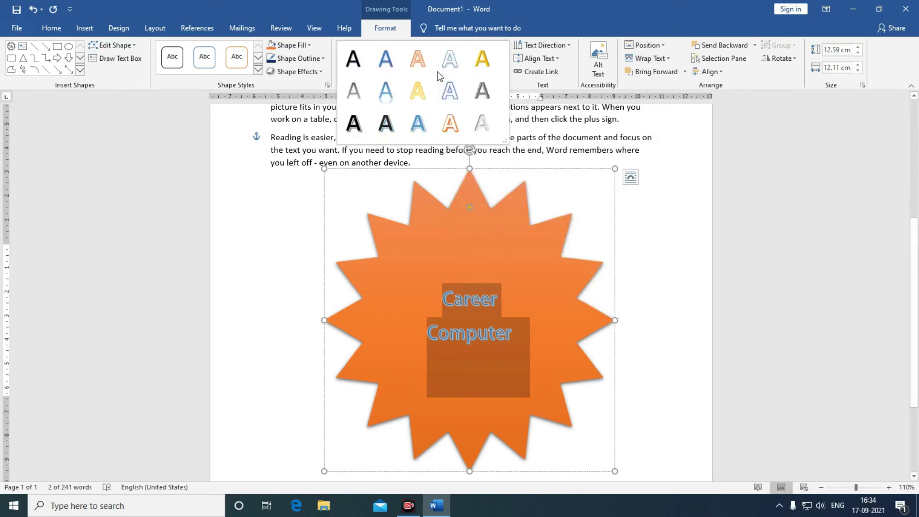
click(390, 124)
key(ctrl+z)
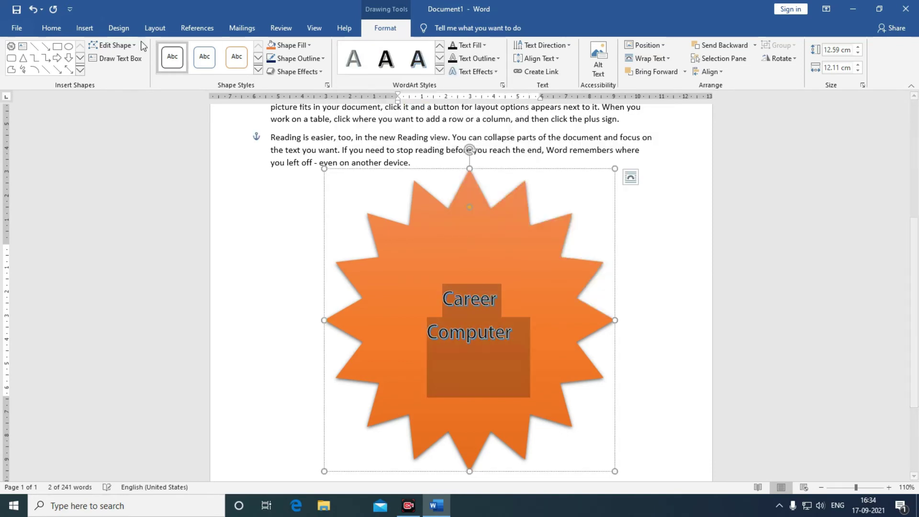
Step: Grow the star text to 72 pt, then reduce it to 36 pt so it fits
click(52, 28)
click(189, 49)
click(189, 50)
click(189, 49)
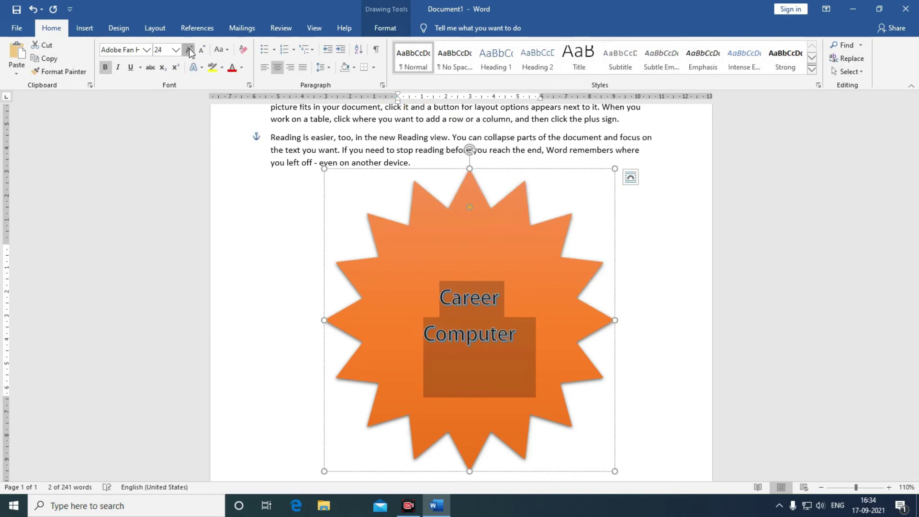
click(189, 49)
click(190, 50)
click(189, 49)
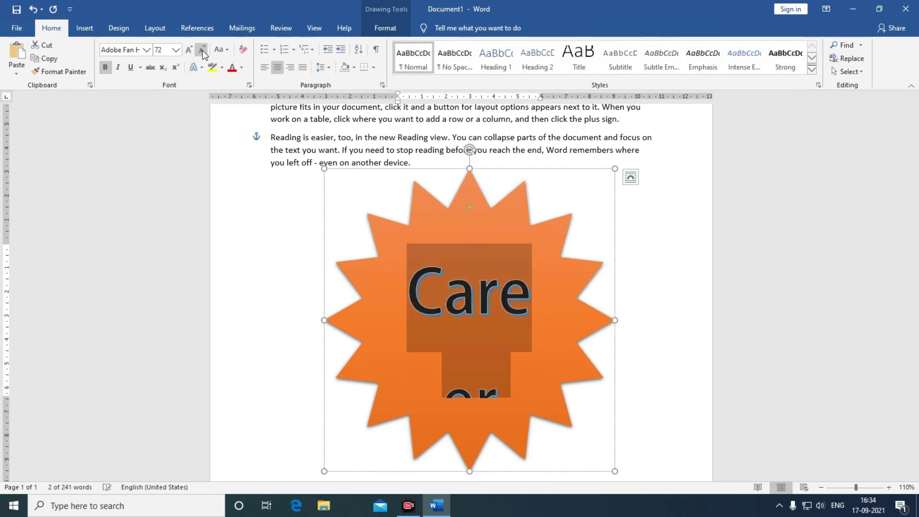
click(203, 51)
click(202, 50)
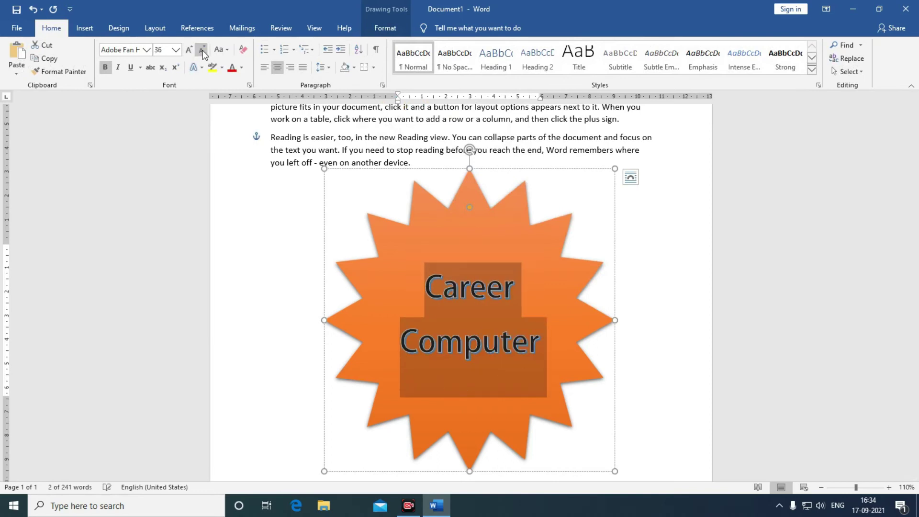
Step: Deselect the text and select the whole star shape
click(453, 259)
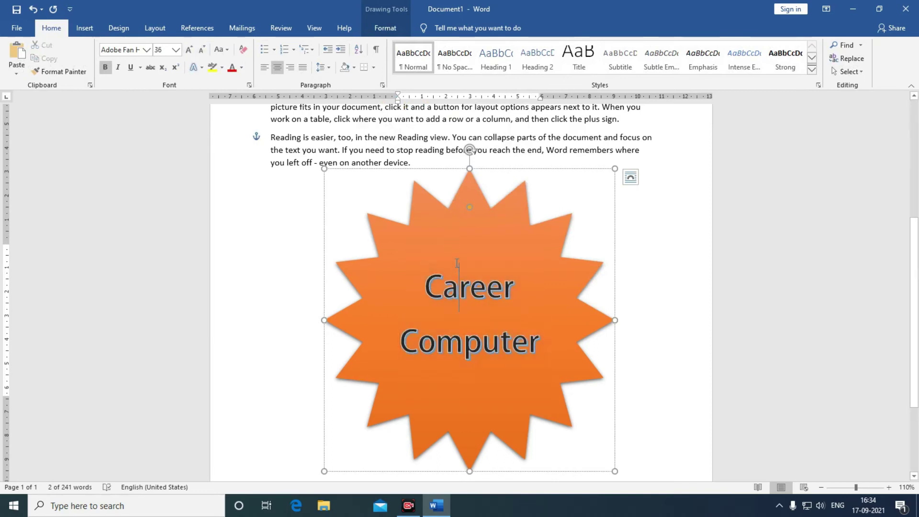
click(383, 29)
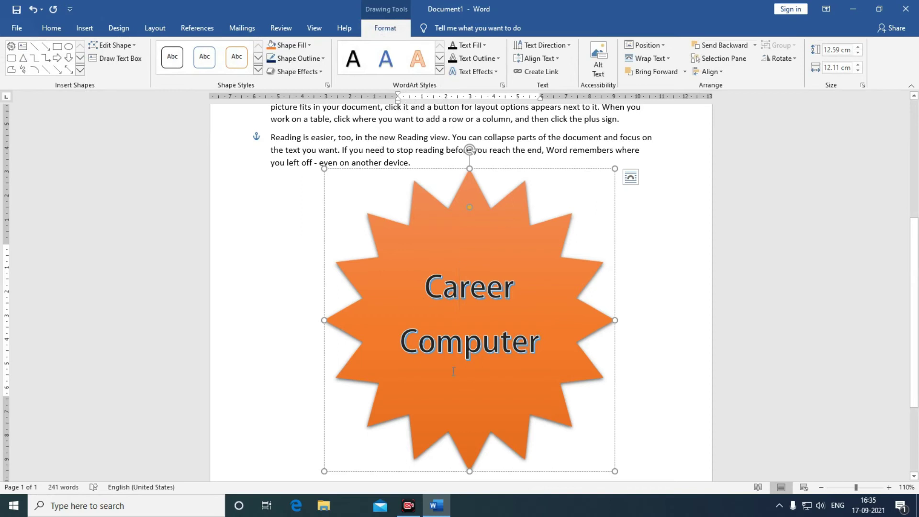
click(650, 418)
click(556, 409)
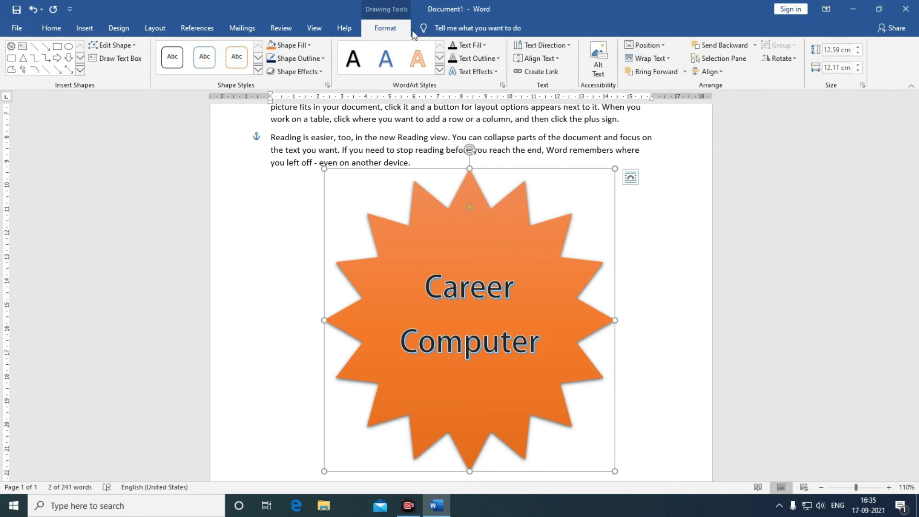
Step: Try rotating the star text 90° and 270°, then set it back to horizontal
click(530, 45)
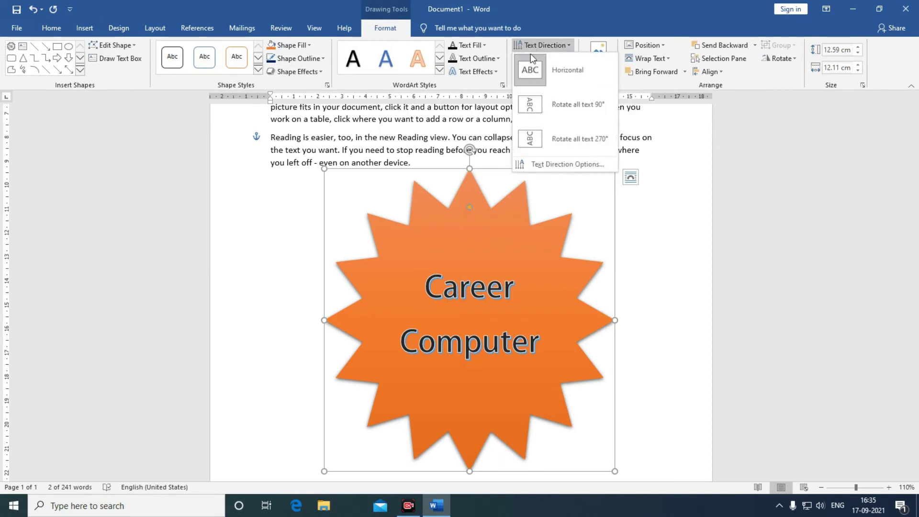
click(530, 104)
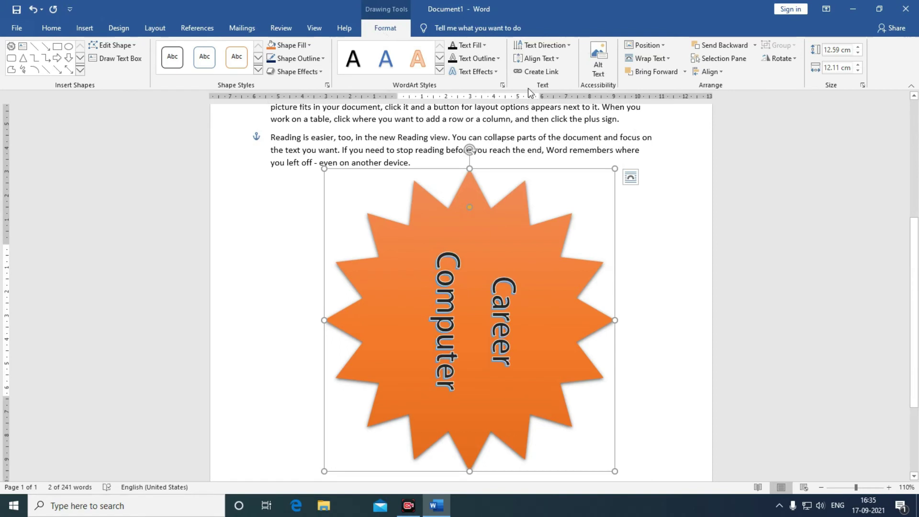
click(530, 48)
click(530, 136)
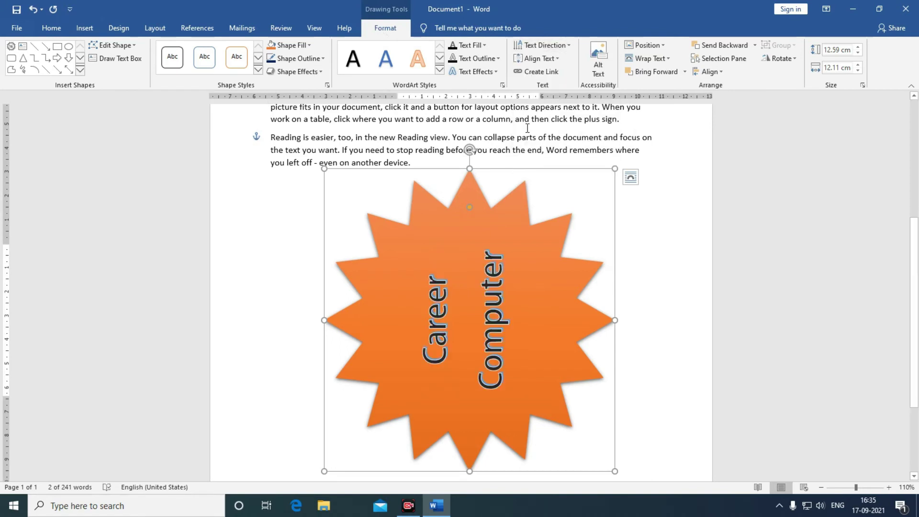
click(528, 47)
click(529, 64)
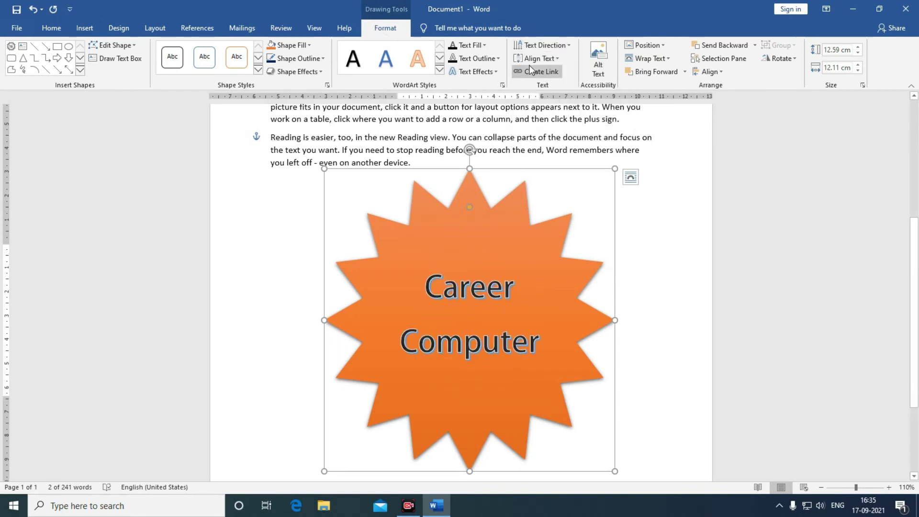
Step: Position the star Middle Center with text wrapping and shrink it to 6.96 × 9.31 cm
click(646, 45)
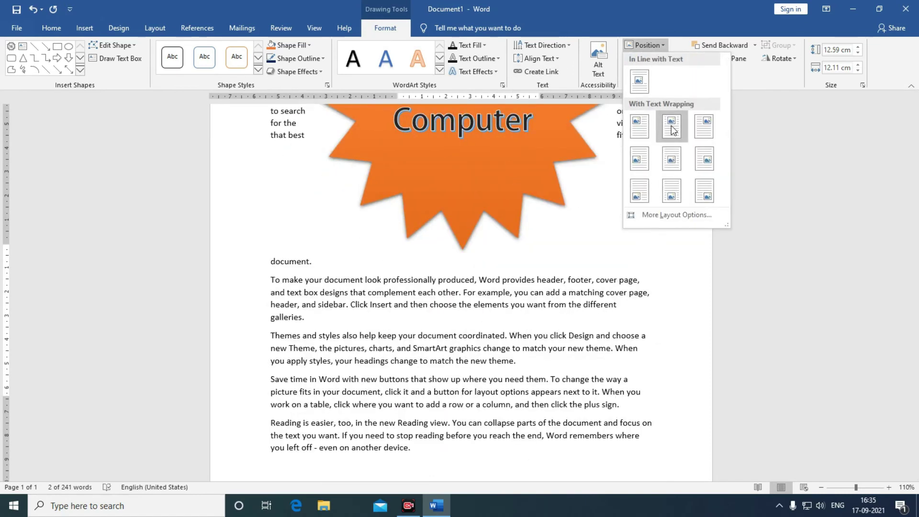
click(669, 166)
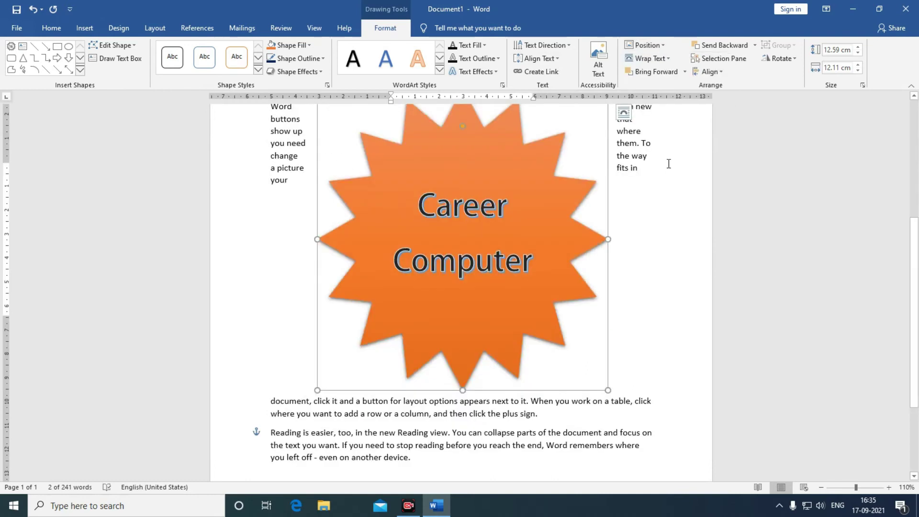
scroll(669, 163, up, 2)
scroll(579, 205, down, 1)
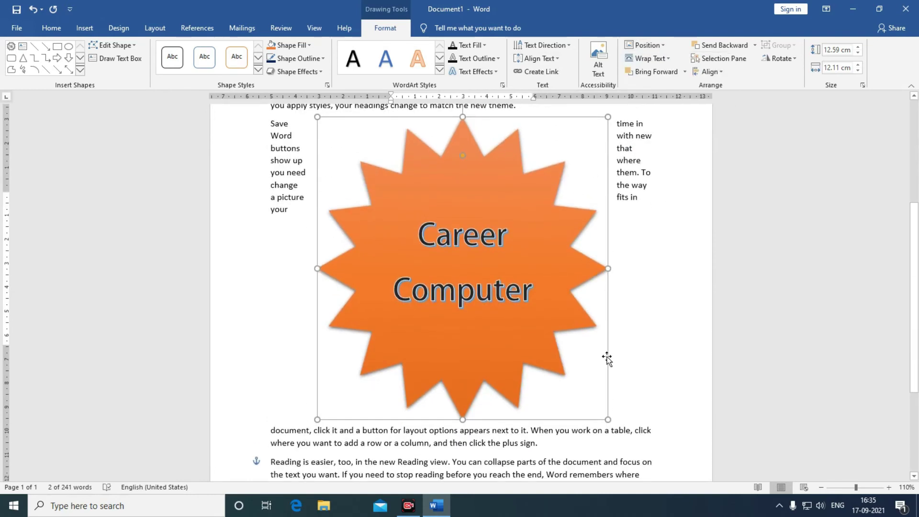
drag(606, 420, 540, 284)
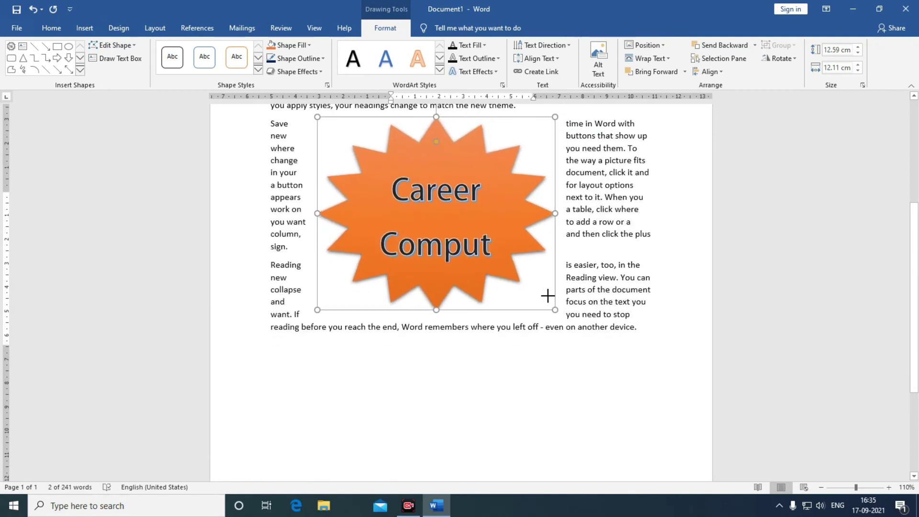
Step: Reduce the Career Computer text to 26 pt and reselect the whole star
click(460, 229)
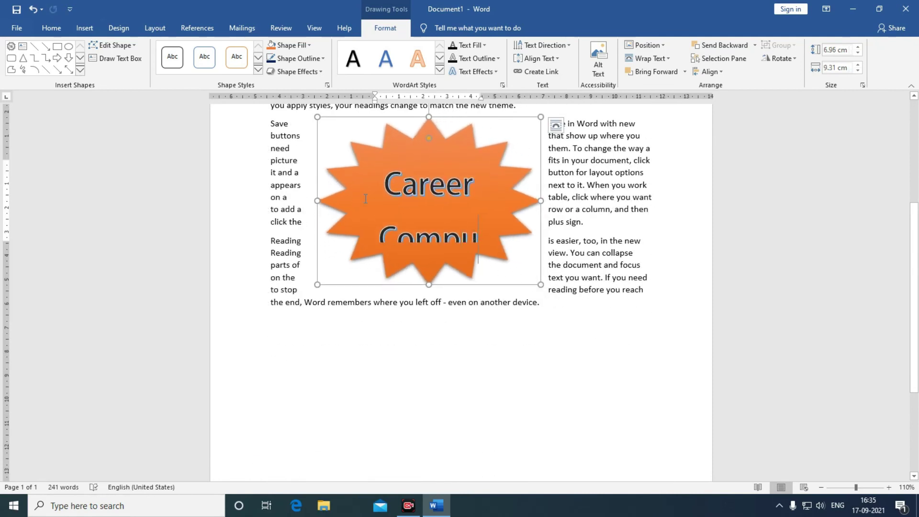
triple_click(365, 199)
click(53, 30)
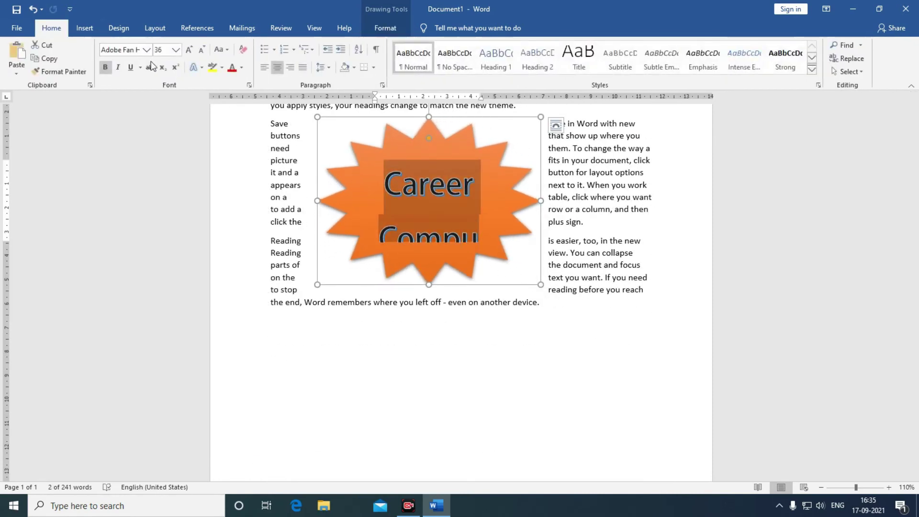
click(201, 52)
click(201, 53)
scroll(460, 240, up, 3)
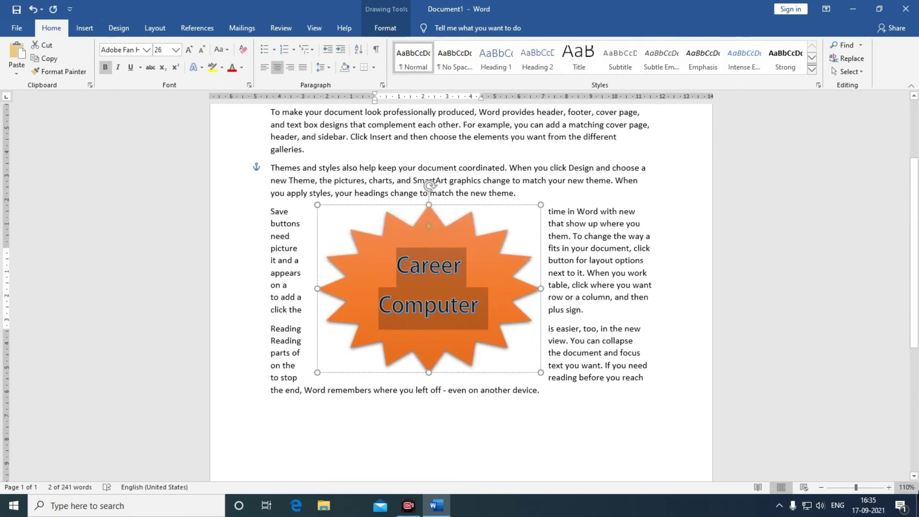
ctrl+scroll(499, 329, up, 1)
ctrl+scroll(499, 329, up, 1)
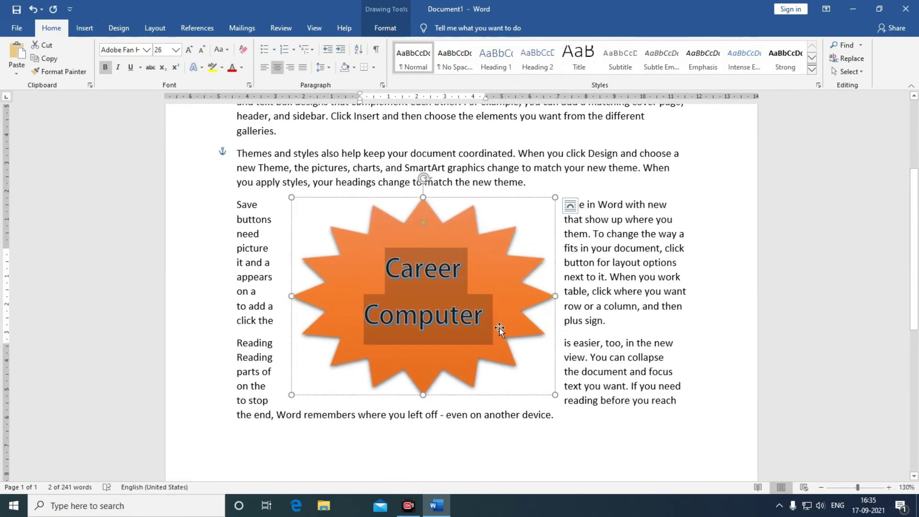
key(Escape)
Step: Draw a new hexagon shape on the page beside the star
click(84, 28)
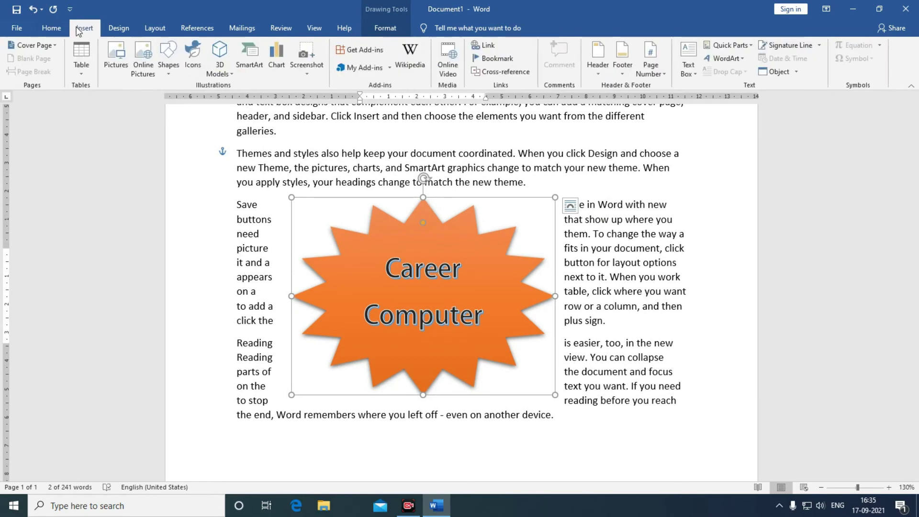
click(169, 67)
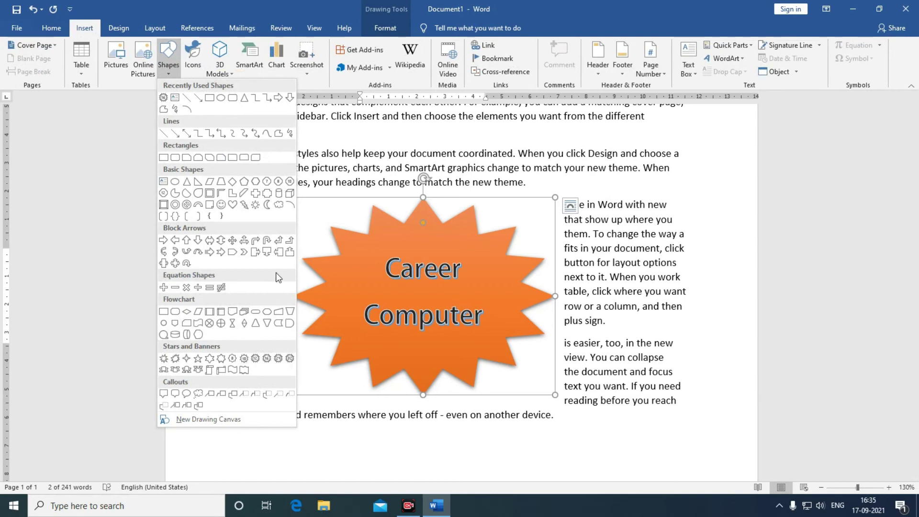
click(255, 182)
drag(480, 136, 695, 305)
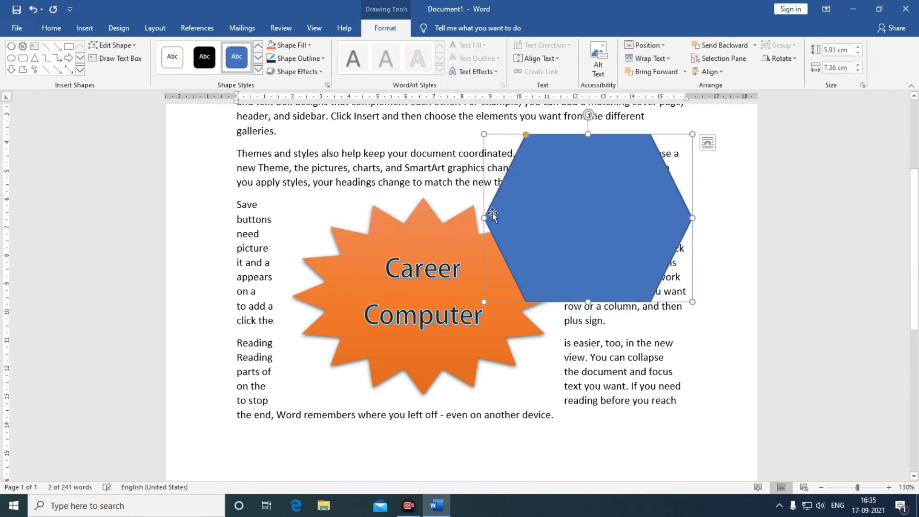
Step: Give the hexagon the green gradient shape style and stretch it to 6.62 cm tall
click(259, 77)
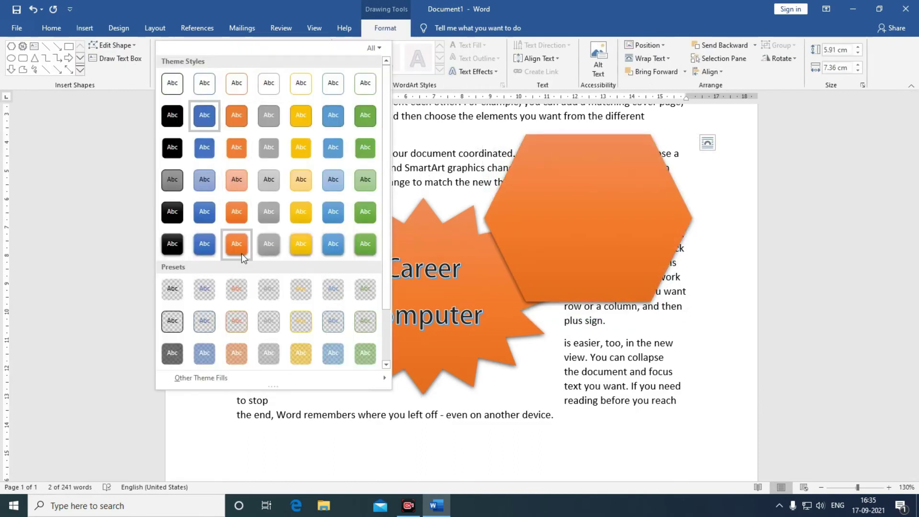
click(241, 250)
click(258, 70)
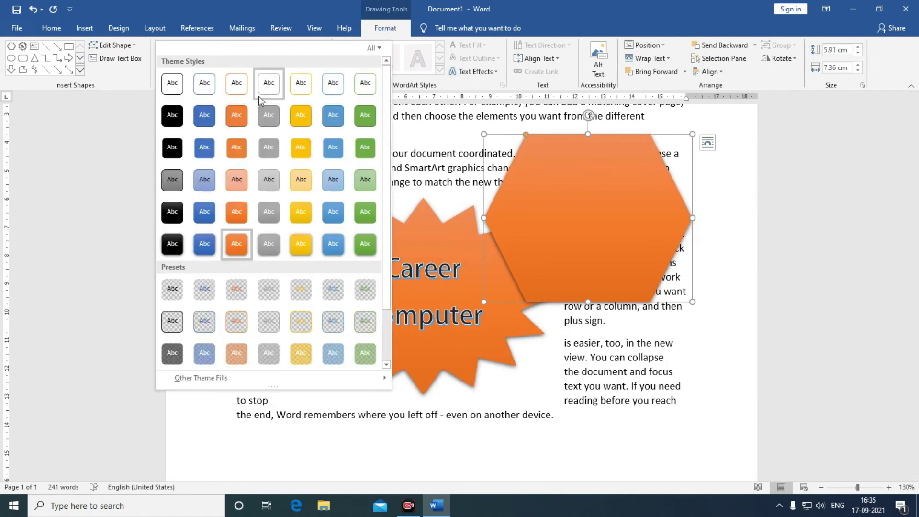
click(376, 244)
drag(570, 247, 560, 236)
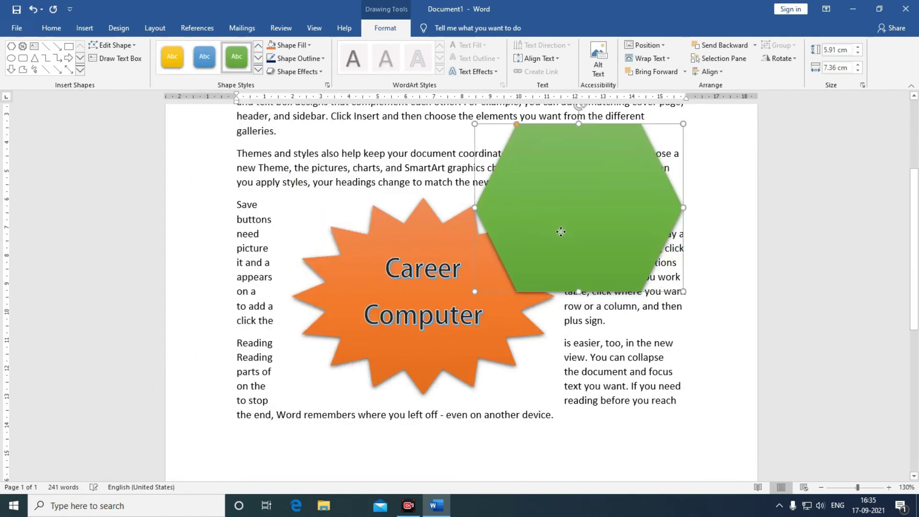
drag(574, 290, 574, 311)
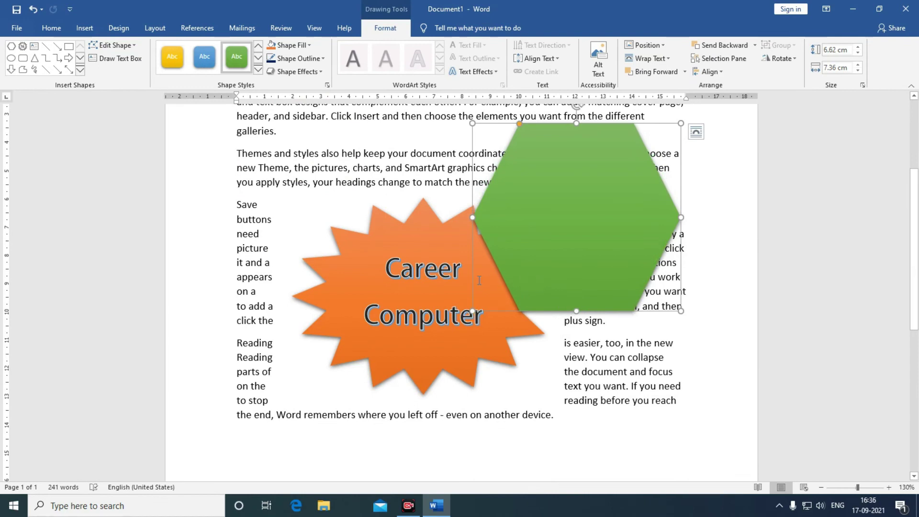
Step: Nudge the hexagon slightly to the left
click(780, 503)
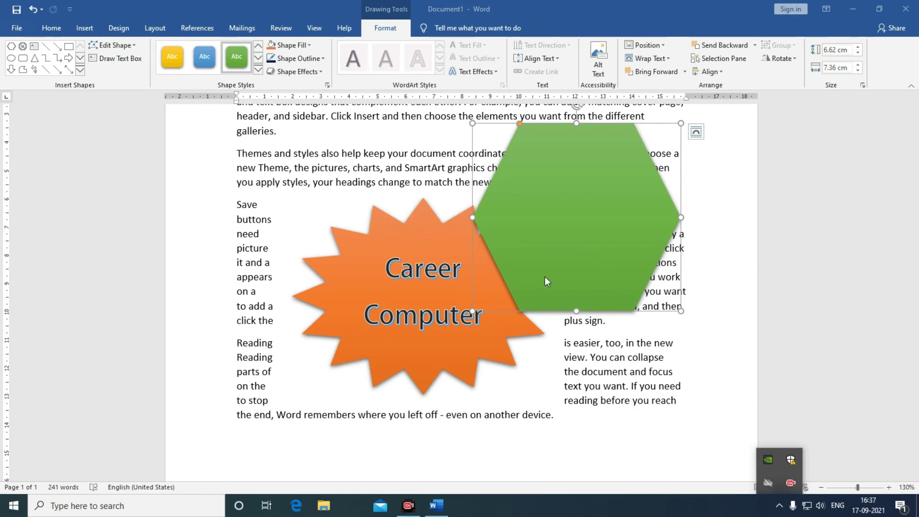
click(539, 266)
key(Left)
key(Left)
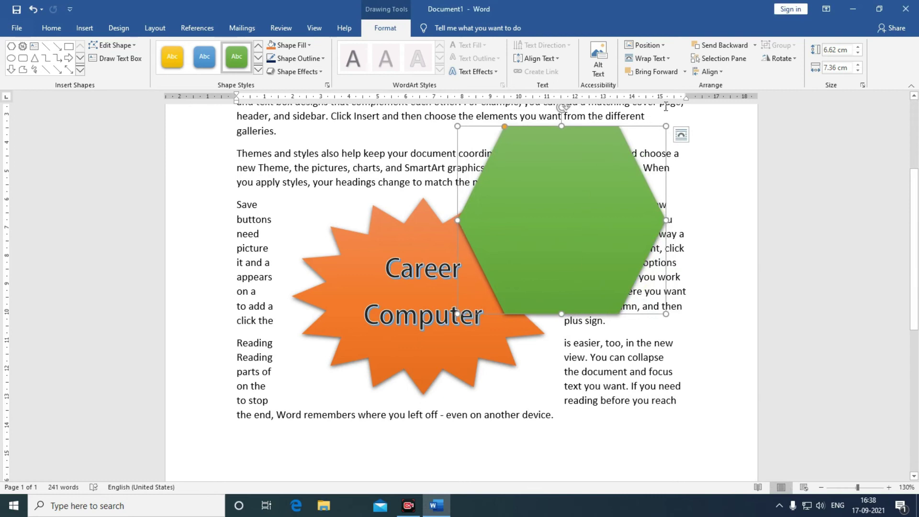
Step: Try Bring Forward and Send Backward on the green hexagon, leaving it in front of the star
click(685, 72)
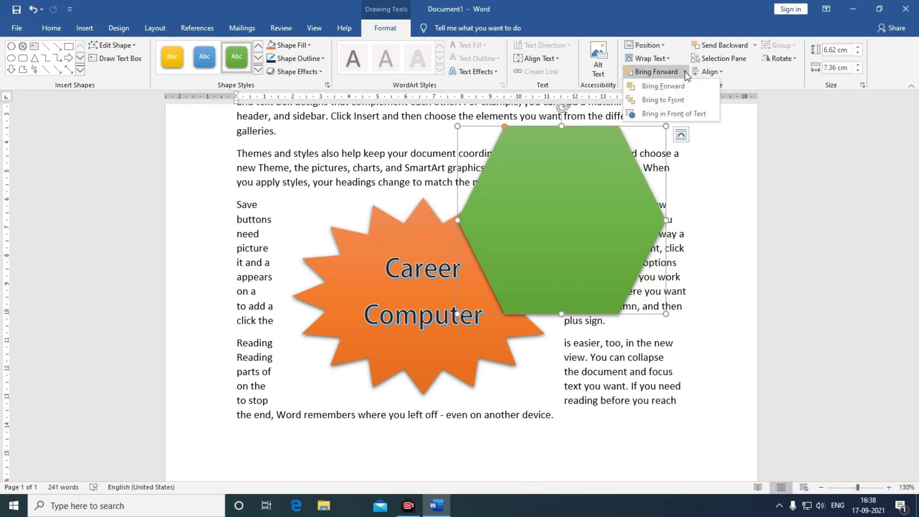
click(669, 91)
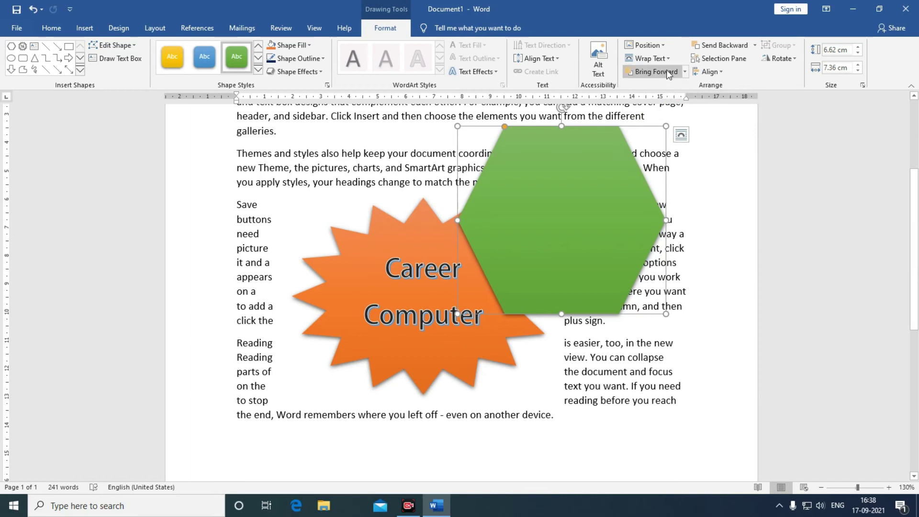
click(683, 73)
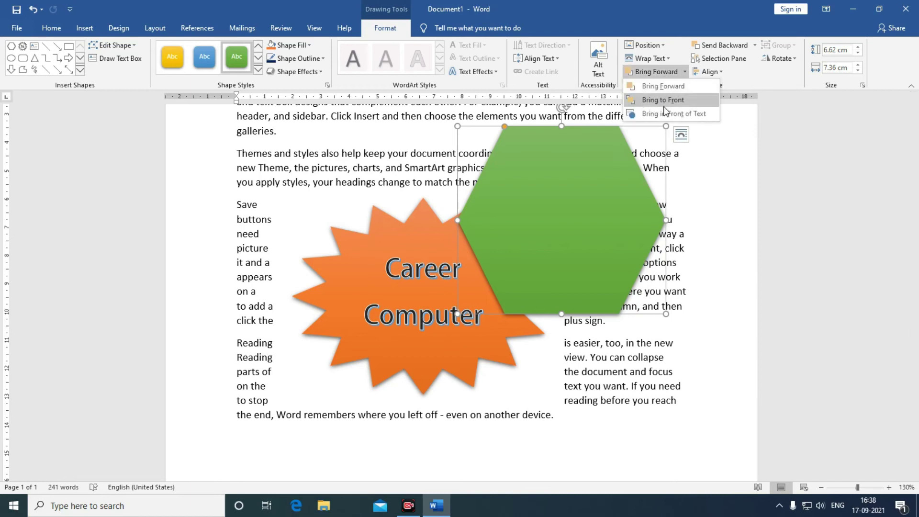
click(742, 47)
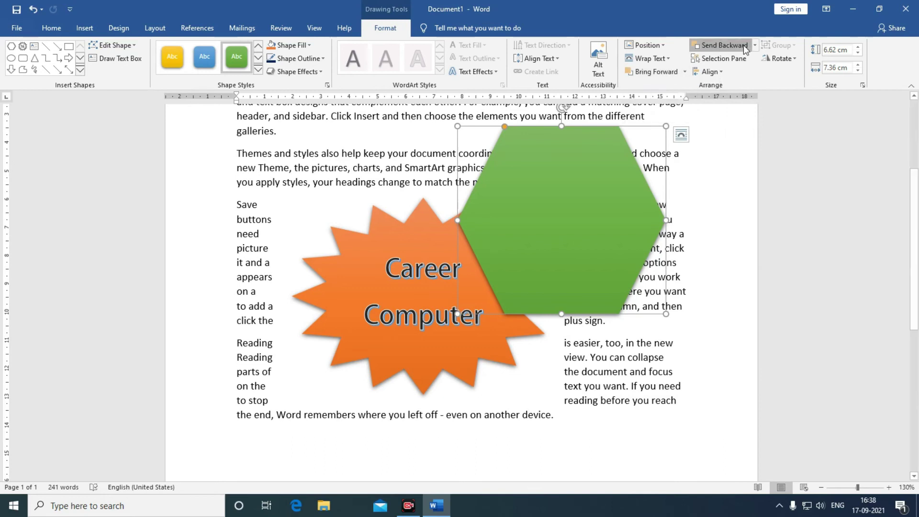
click(743, 45)
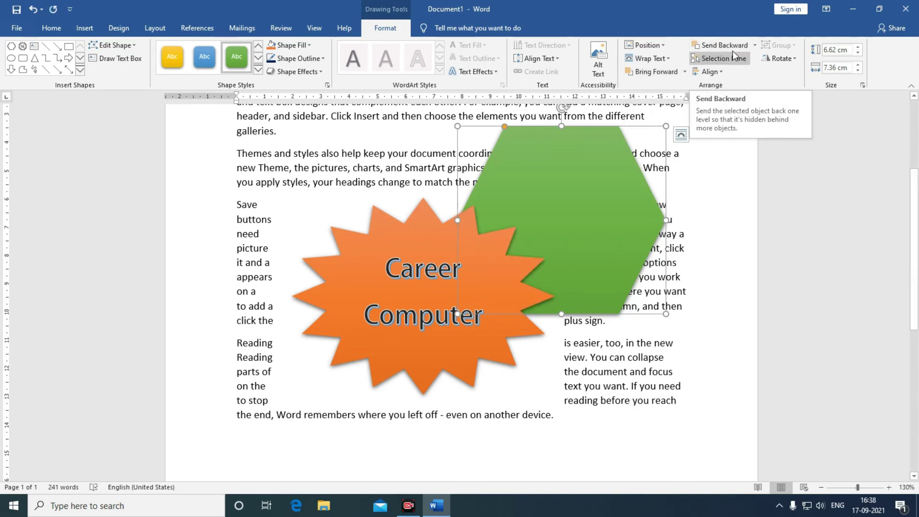
click(755, 45)
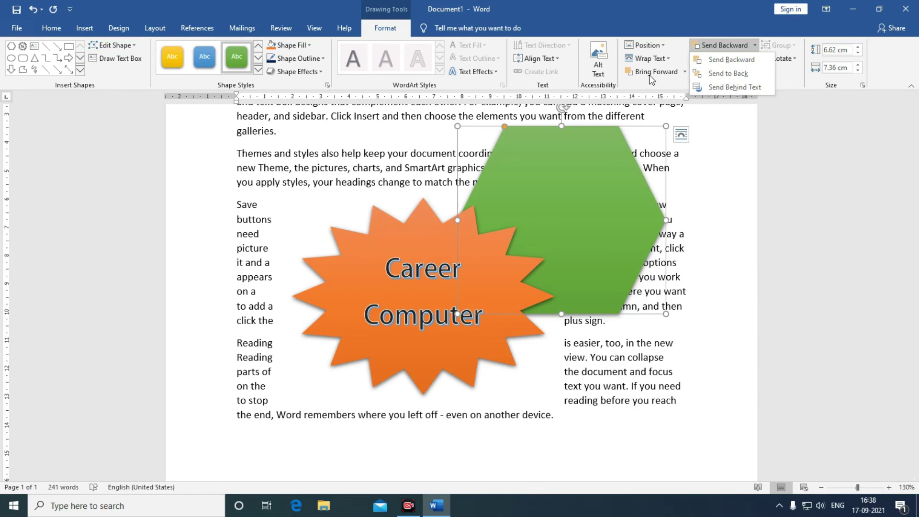
click(683, 74)
click(675, 86)
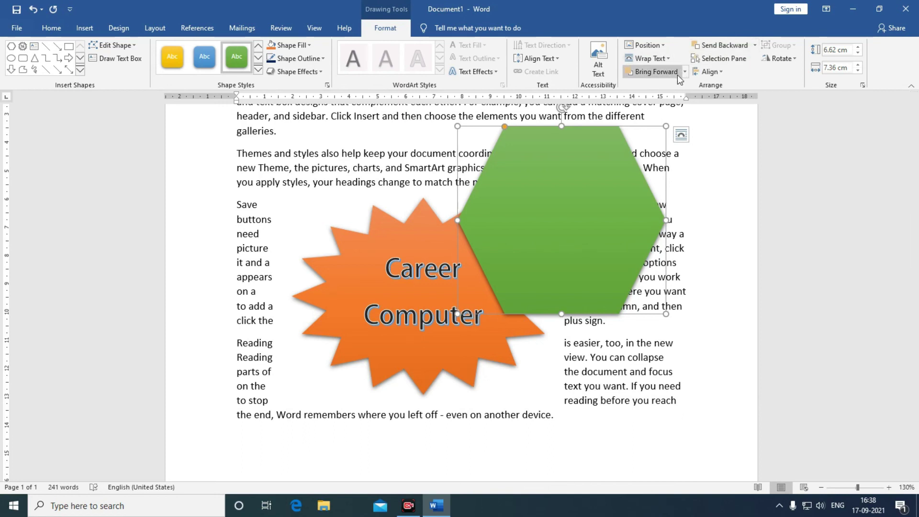
Step: Delete the green hexagon and the Career Computer star, leaving only the text paragraphs
click(717, 72)
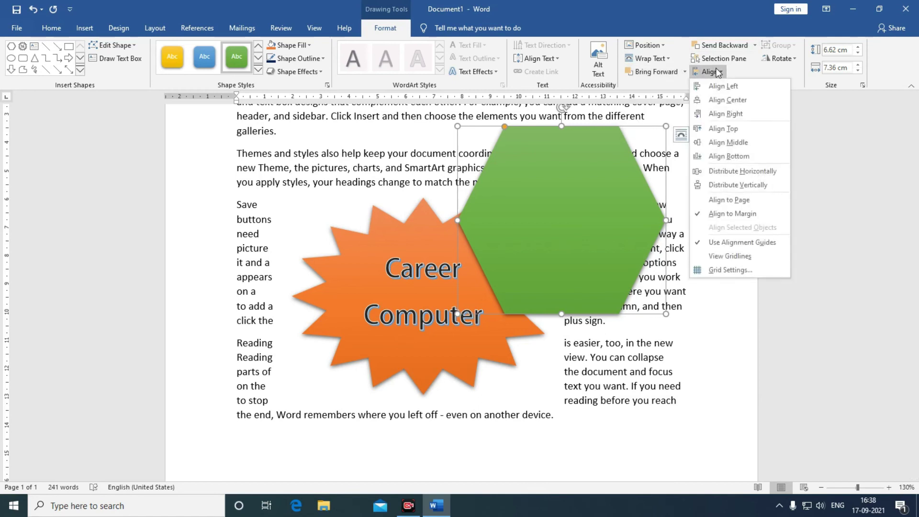
click(697, 307)
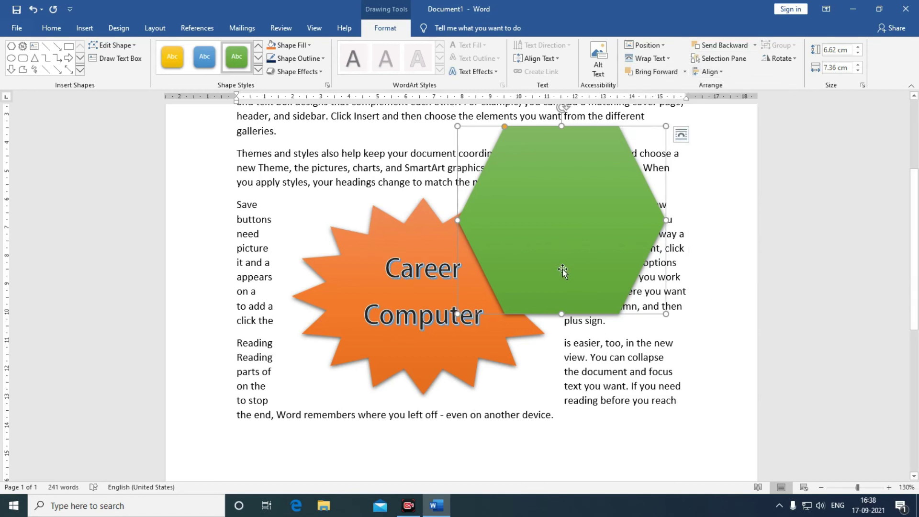
key(Delete)
click(496, 283)
key(Delete)
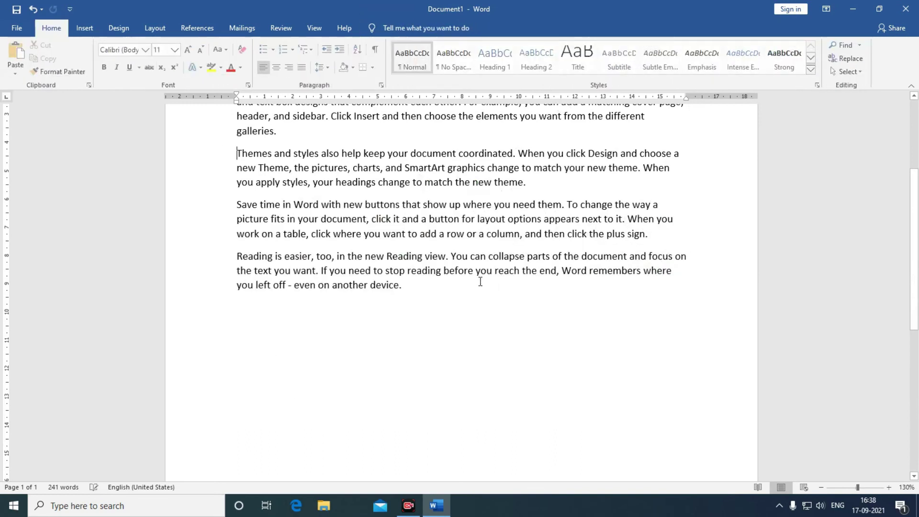
scroll(466, 274, up, 3)
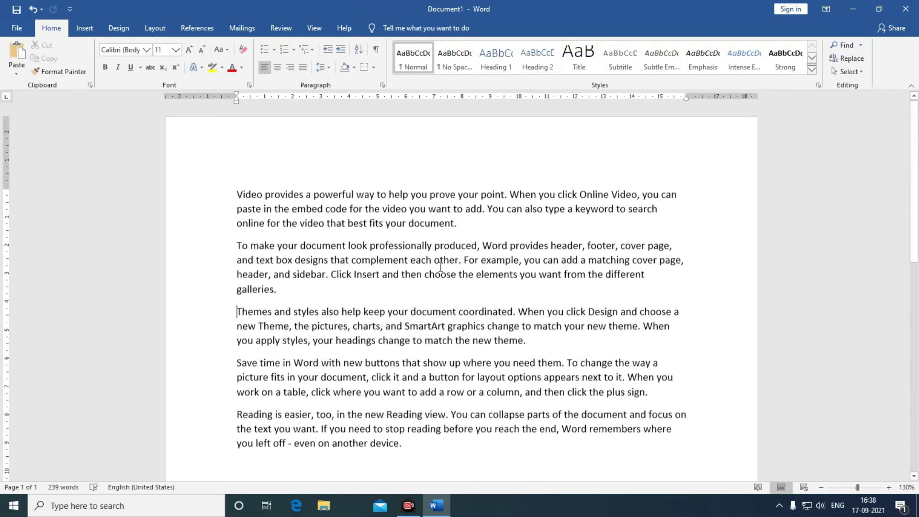
click(111, 30)
Step: Draw a large rectangle over the text and give it a blue gradient style
click(85, 27)
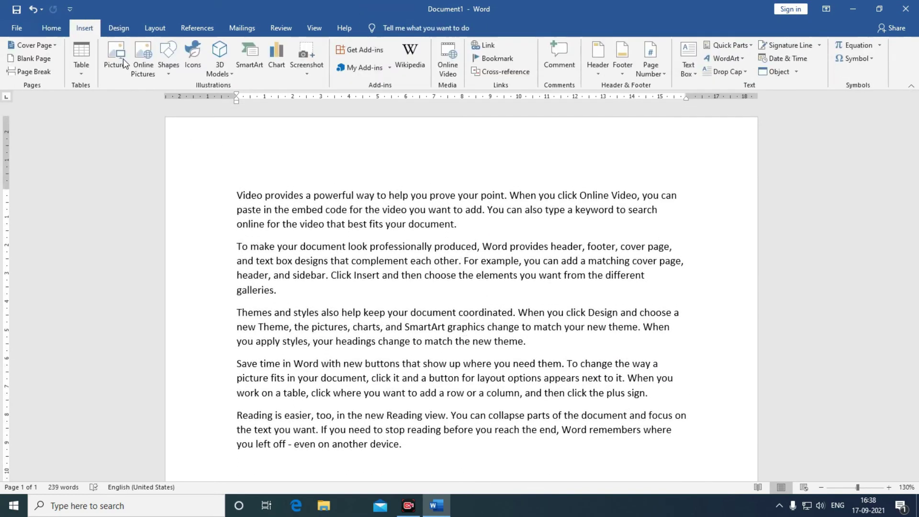
click(169, 75)
click(224, 102)
mouse_move(354, 216)
mouse_down()
mouse_move(493, 407)
mouse_move(557, 439)
mouse_up()
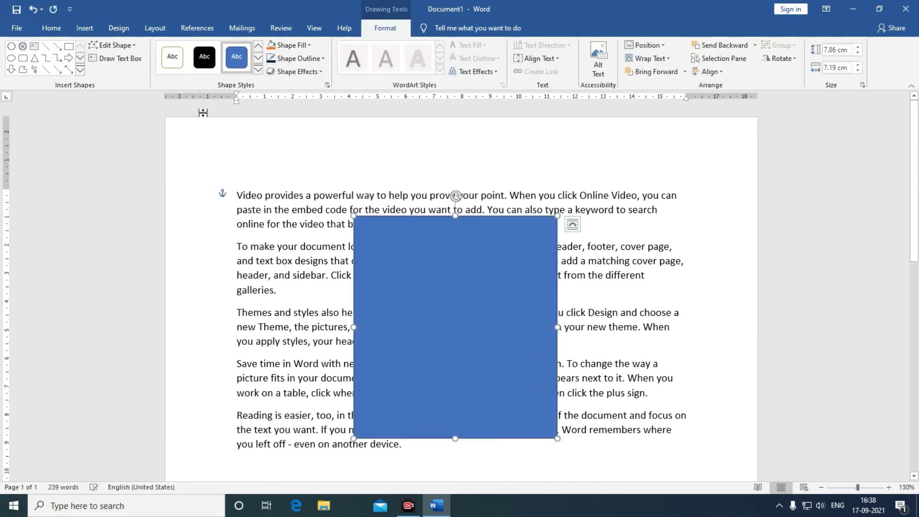
click(256, 72)
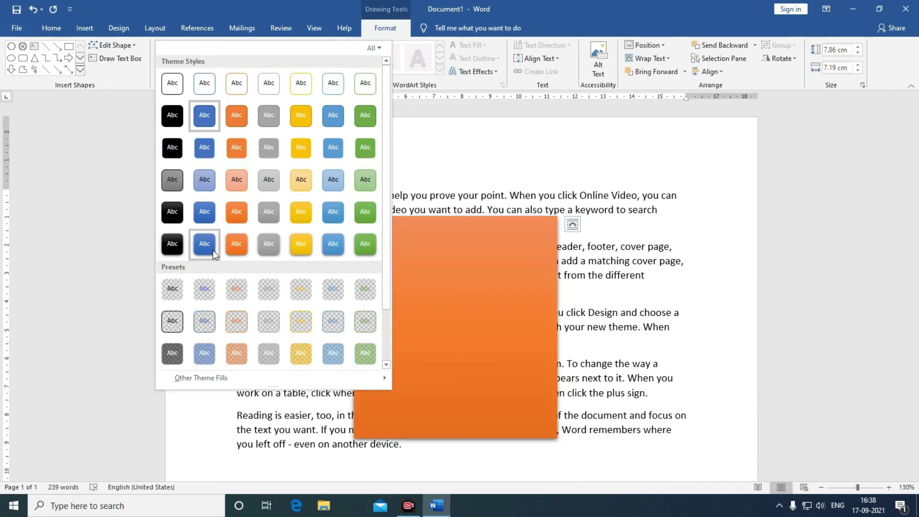
click(330, 245)
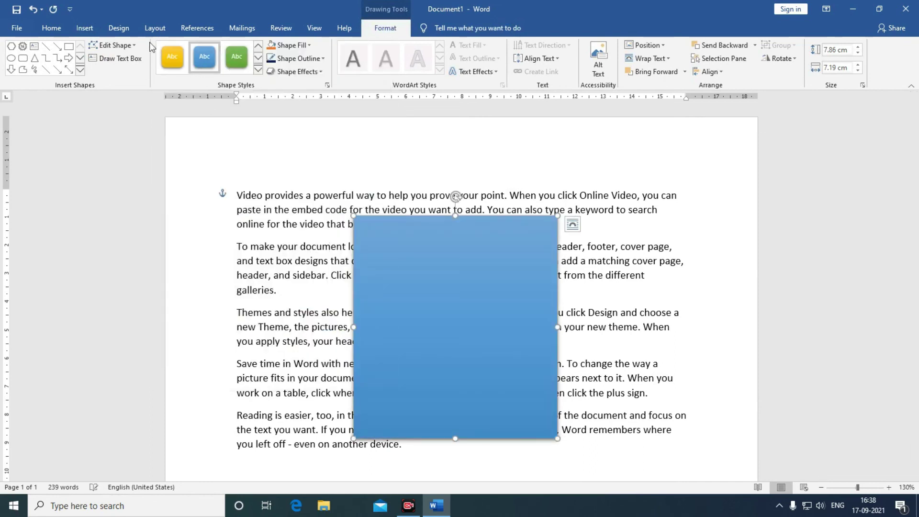
Step: Draw an oval in the middle of the rectangle, style it orange, and select both shapes
click(88, 29)
click(117, 34)
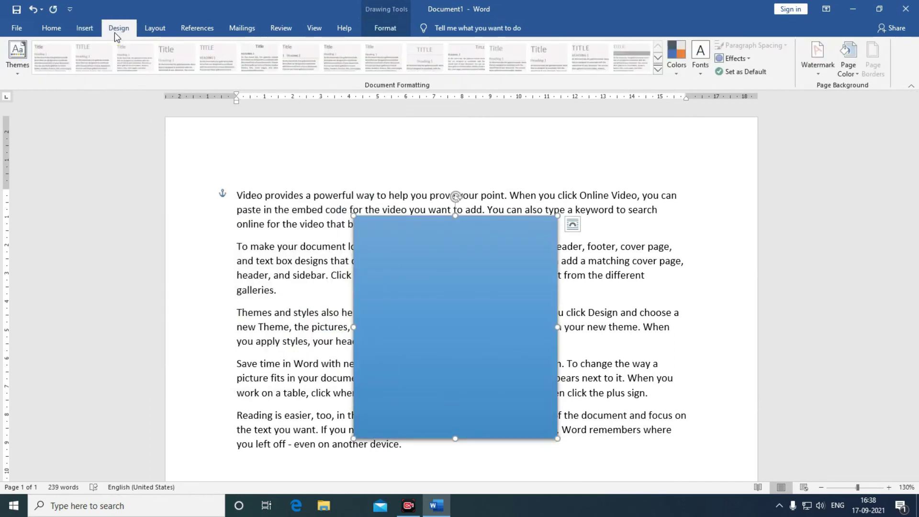
click(84, 28)
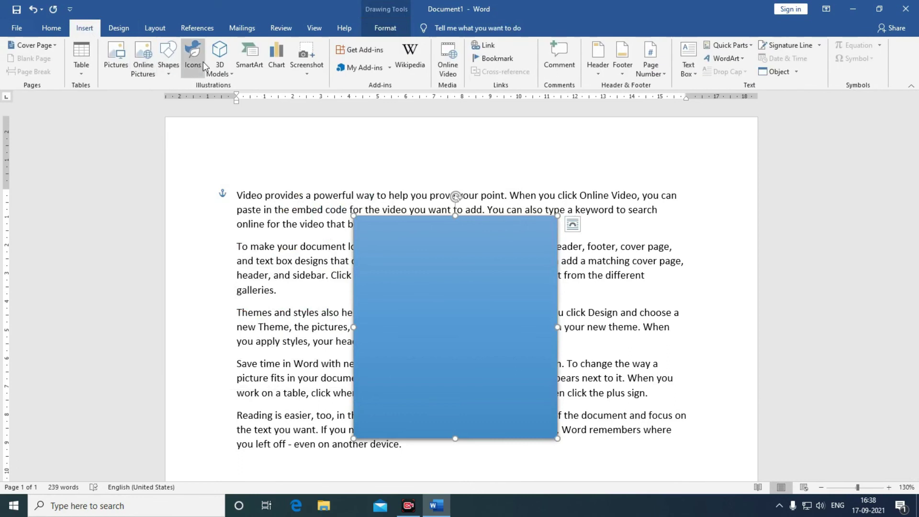
click(165, 75)
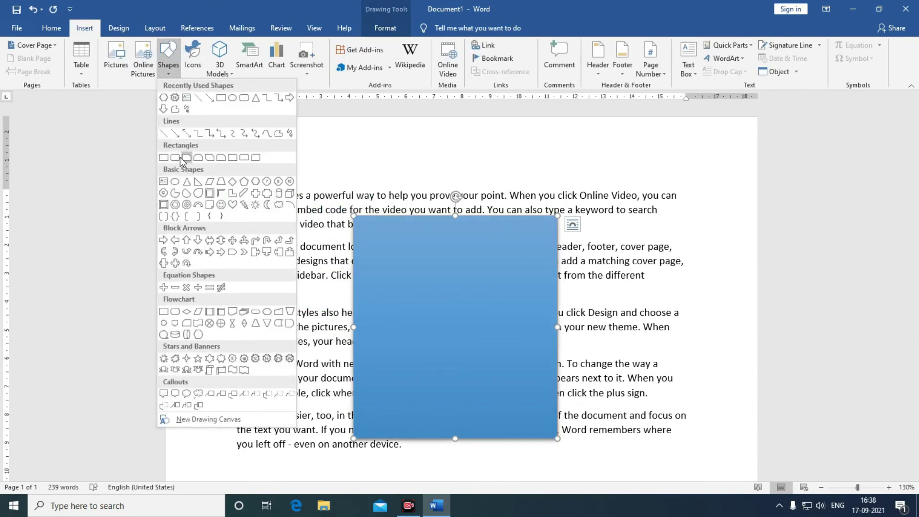
click(175, 182)
drag(421, 290, 511, 392)
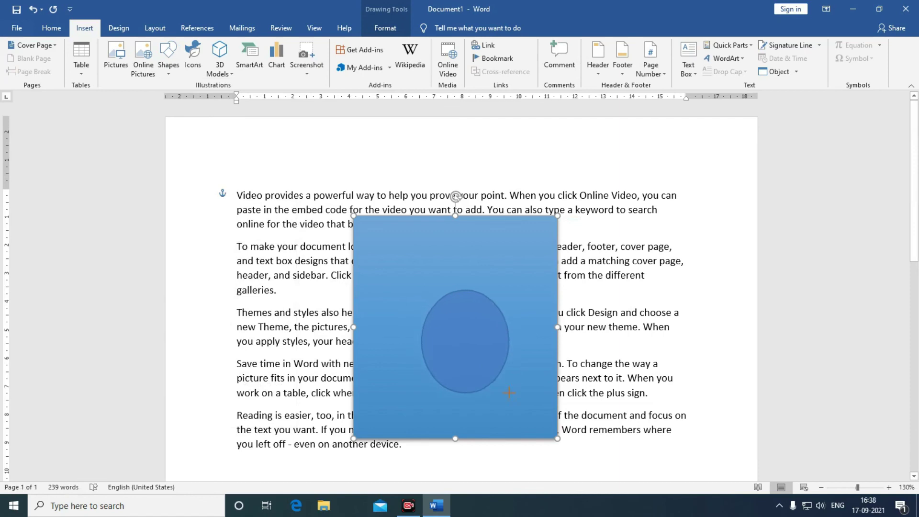
click(258, 72)
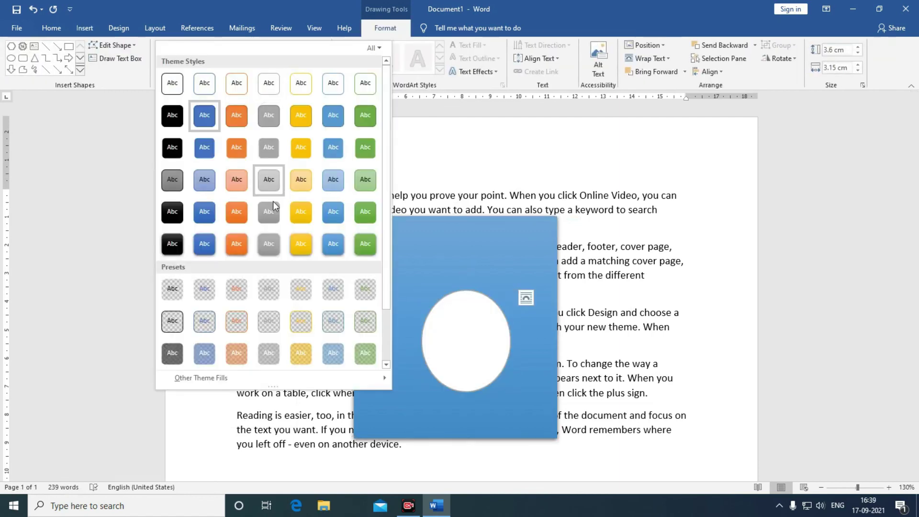
click(238, 236)
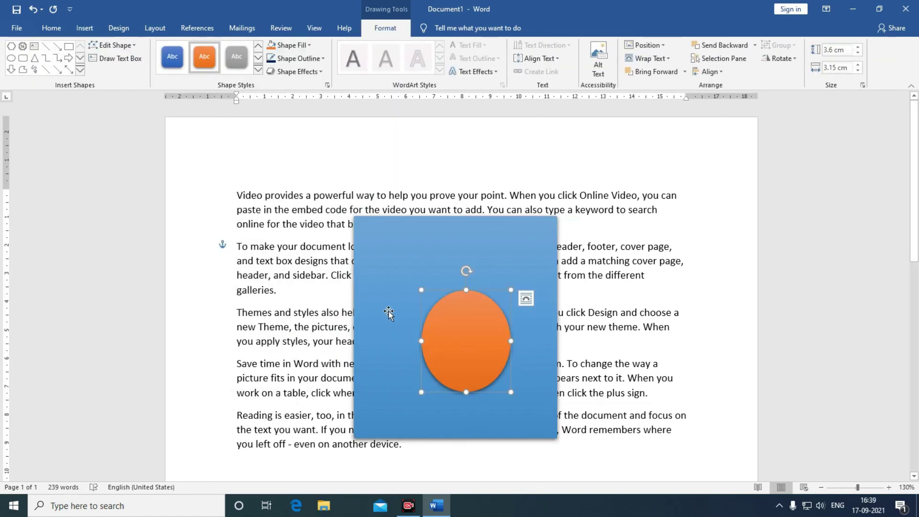
shift+click(388, 314)
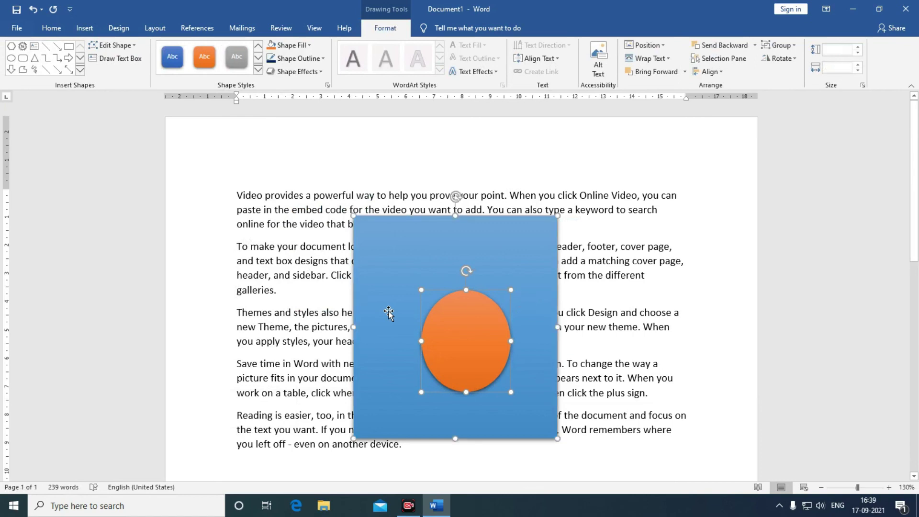
Step: Try aligning the circle Left, Middle, Center and Bottom relative to the rectangle
click(722, 73)
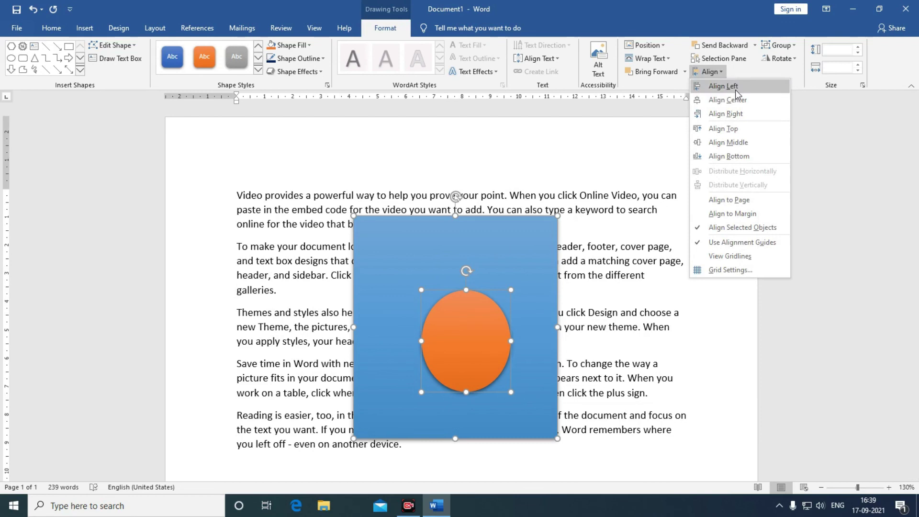
click(721, 87)
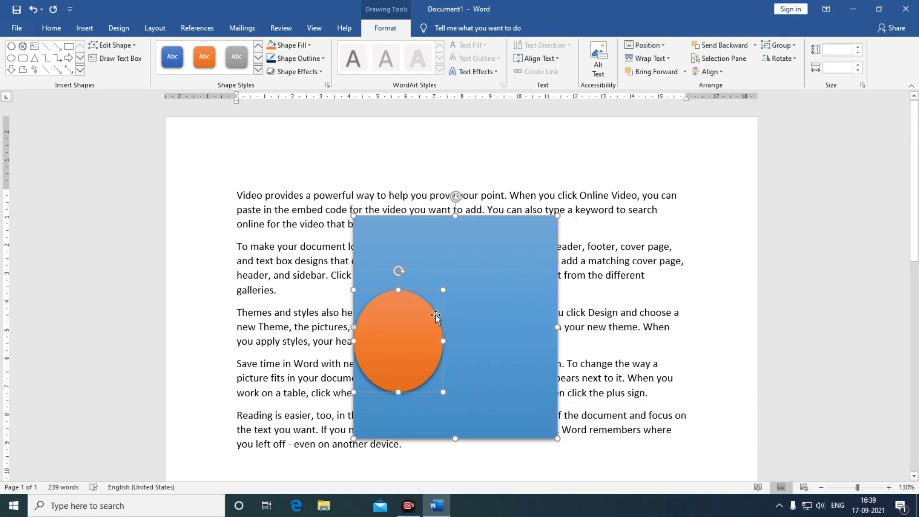
click(701, 72)
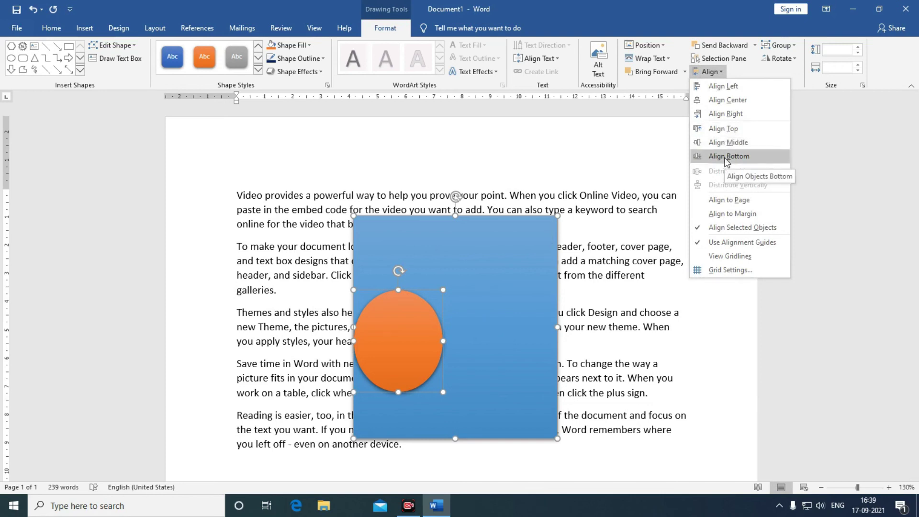
click(728, 142)
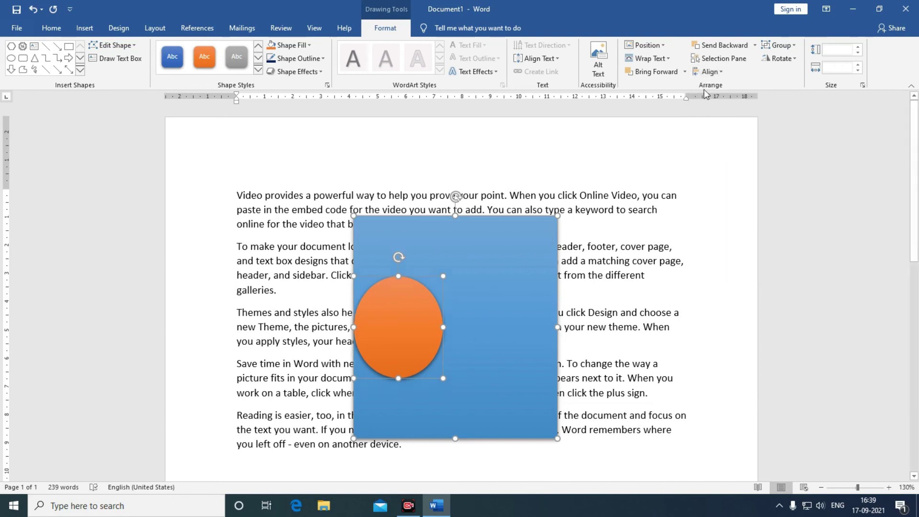
click(708, 71)
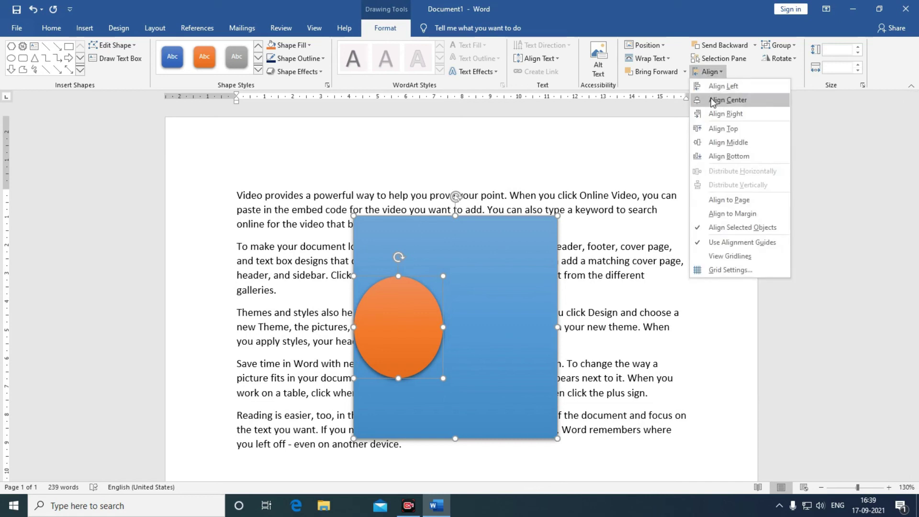
click(714, 100)
click(708, 72)
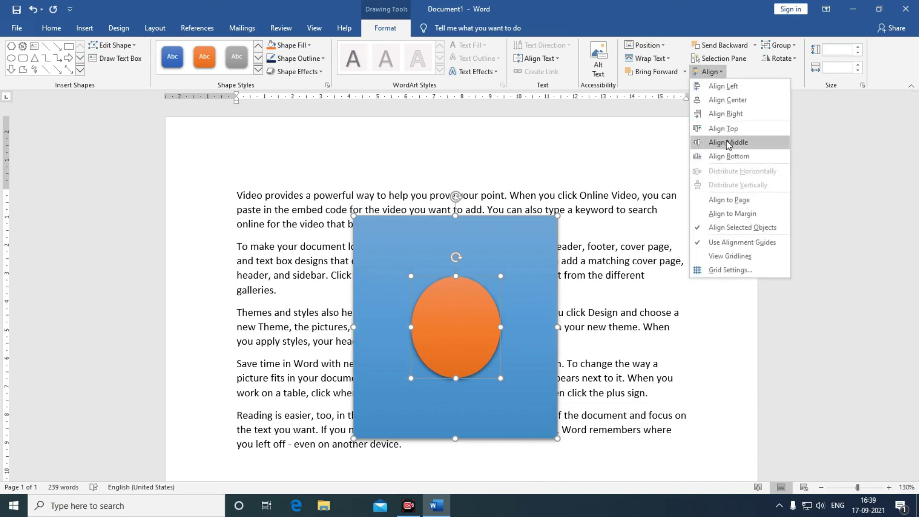
click(728, 143)
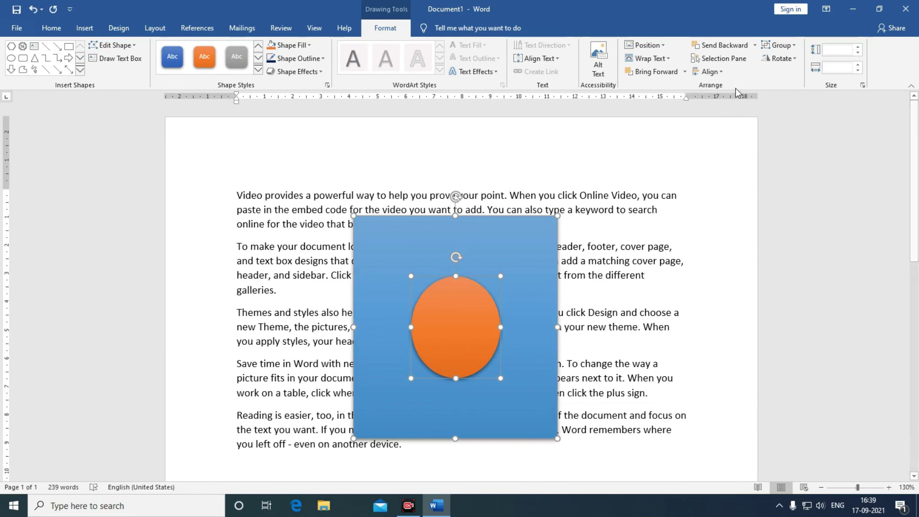
click(709, 72)
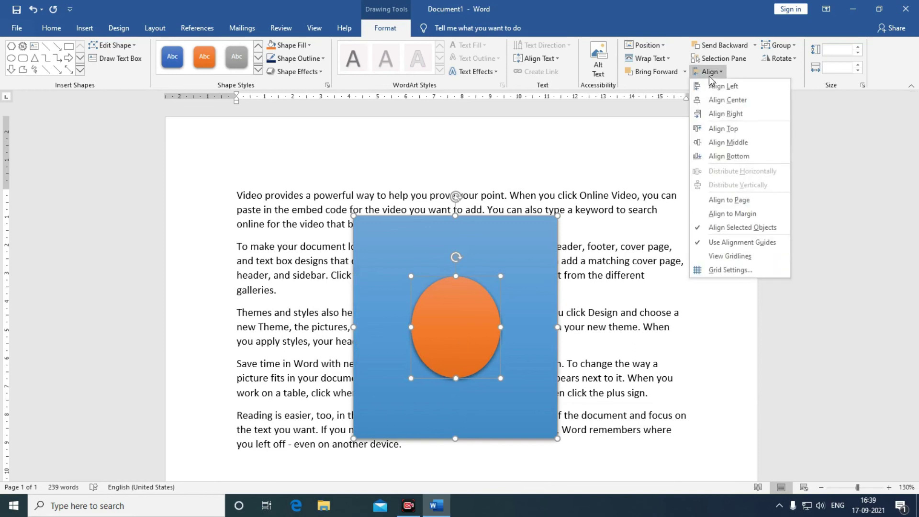
click(722, 159)
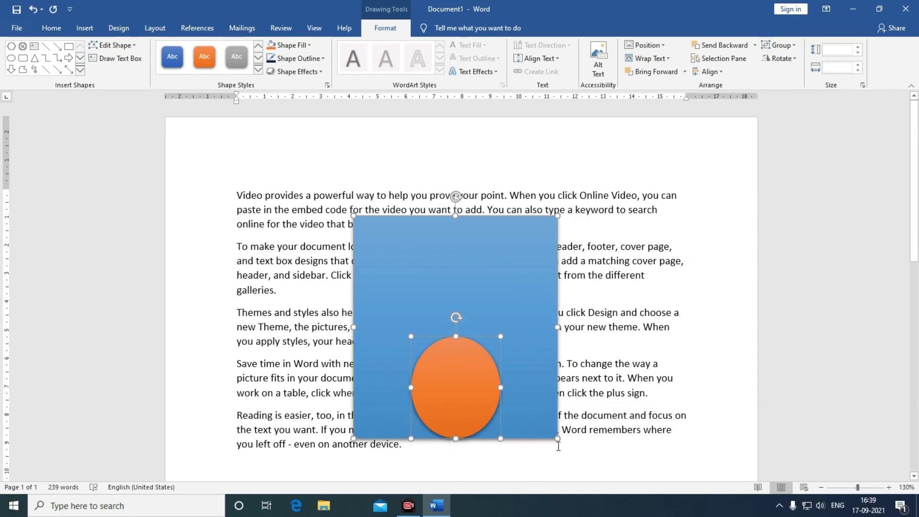
Step: Align the circle Right, then Top, then Left against the blue rectangle
click(709, 72)
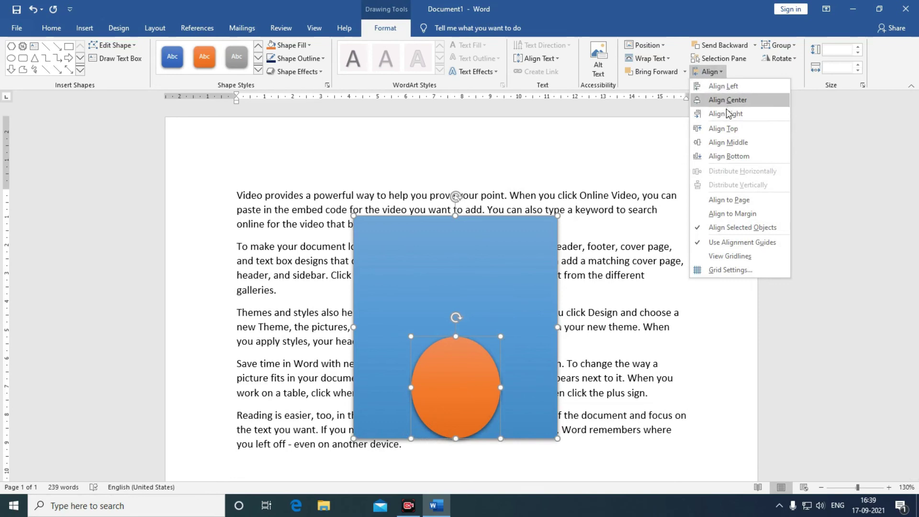
click(725, 114)
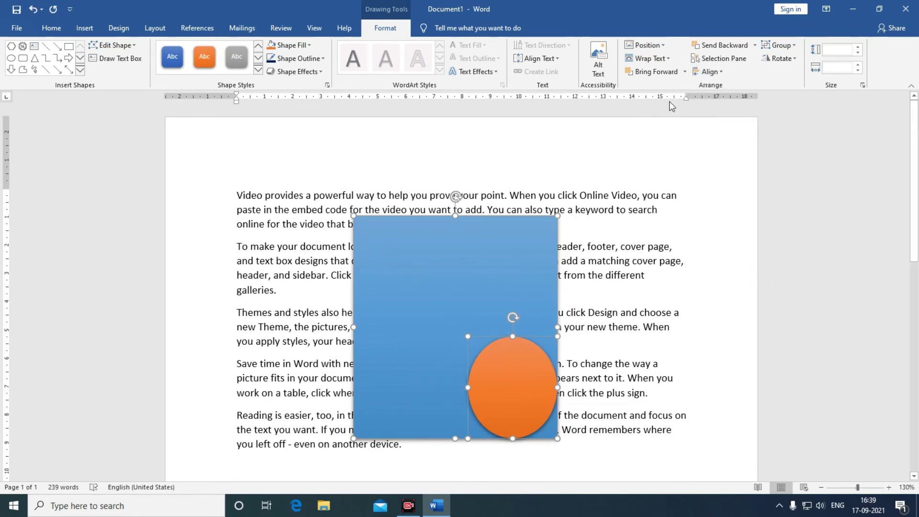
click(713, 73)
click(714, 127)
click(709, 72)
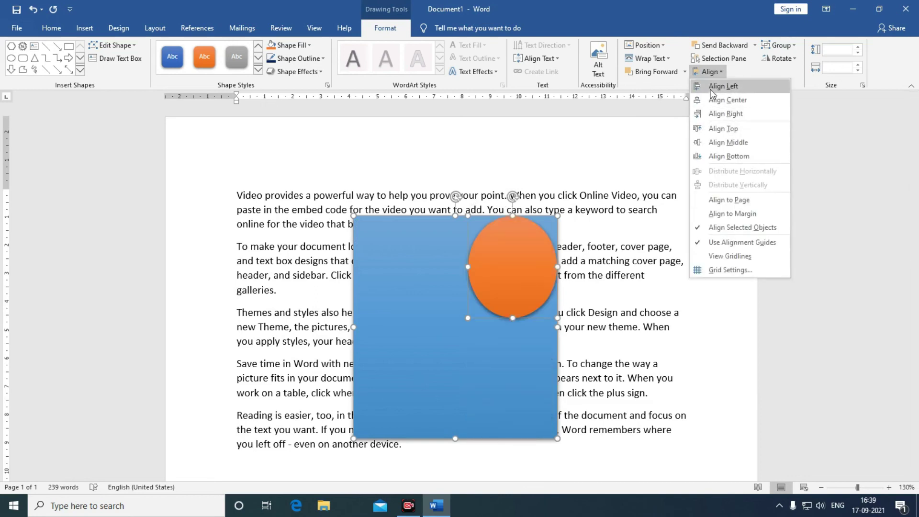
click(712, 88)
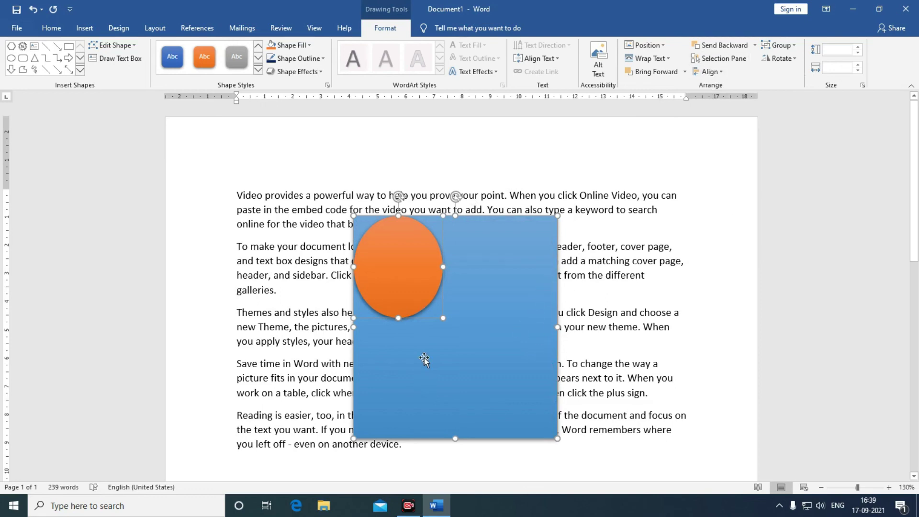
Step: Group the circle and rectangle, move the group lower on the page, and shrink it
click(779, 45)
click(780, 57)
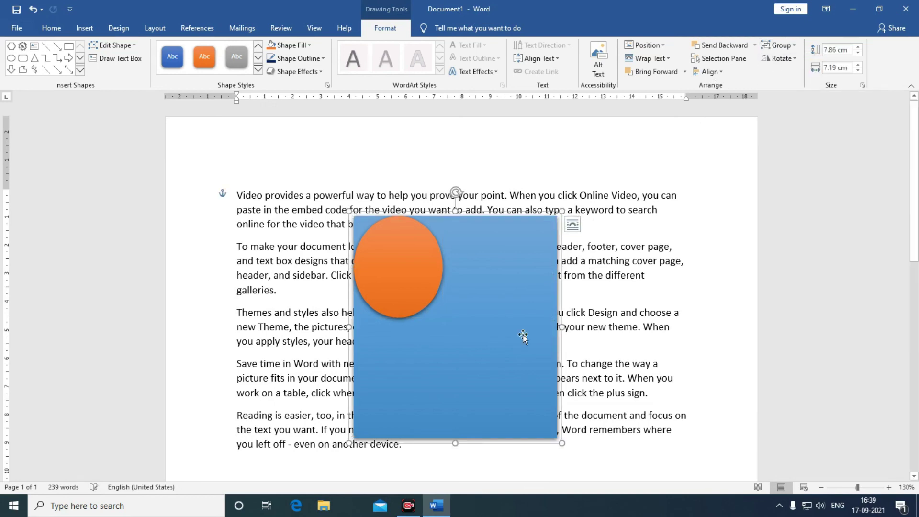
mouse_move(501, 346)
mouse_down()
mouse_move(592, 349)
mouse_move(342, 211)
mouse_move(381, 257)
mouse_up()
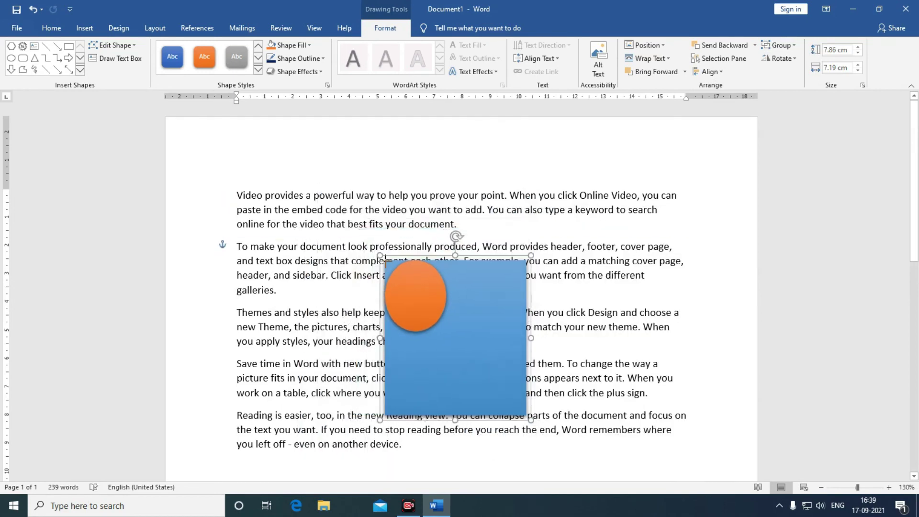
click(436, 350)
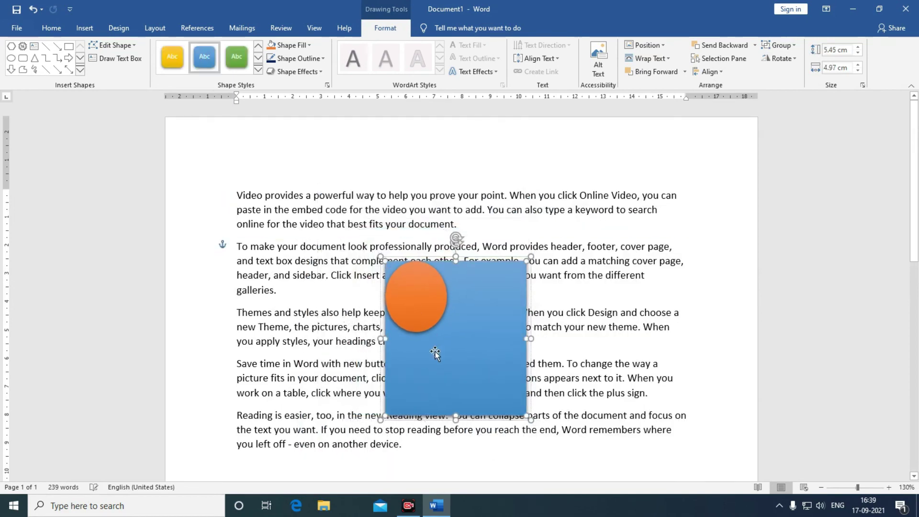
Step: Ungroup the shapes and place the orange circle against the rectangle's right side
click(795, 49)
click(791, 75)
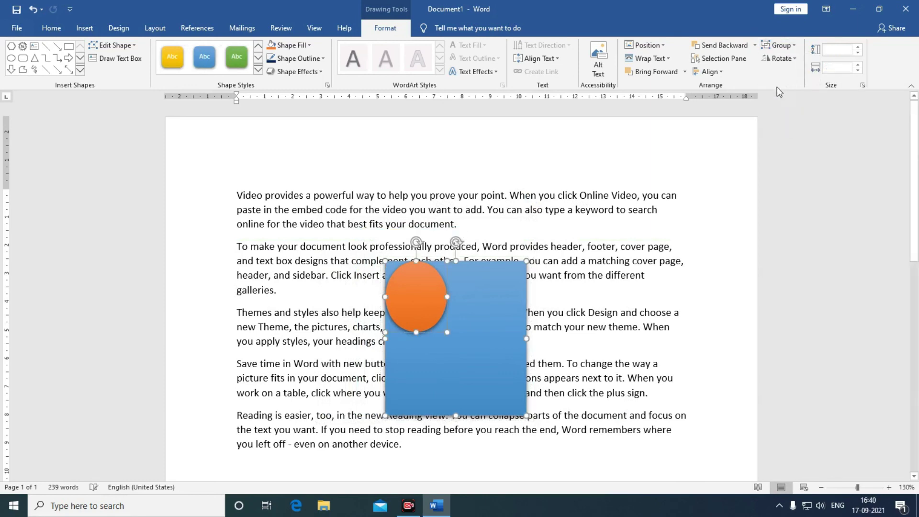
click(690, 316)
mouse_move(424, 310)
mouse_down()
mouse_move(459, 339)
mouse_move(588, 306)
mouse_up()
drag(470, 332, 387, 282)
drag(579, 291, 473, 286)
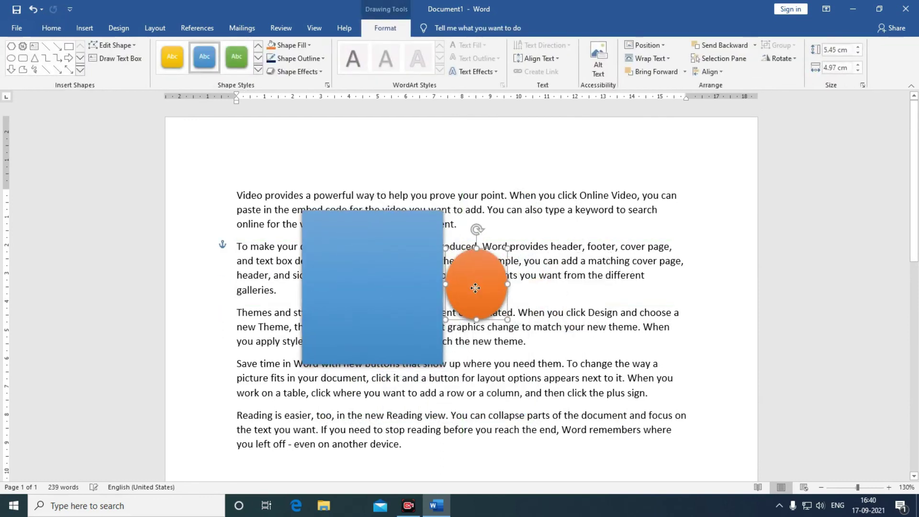
Step: Regroup the rectangle and circle, reposition the group, and enlarge it by a corner
shift+click(417, 295)
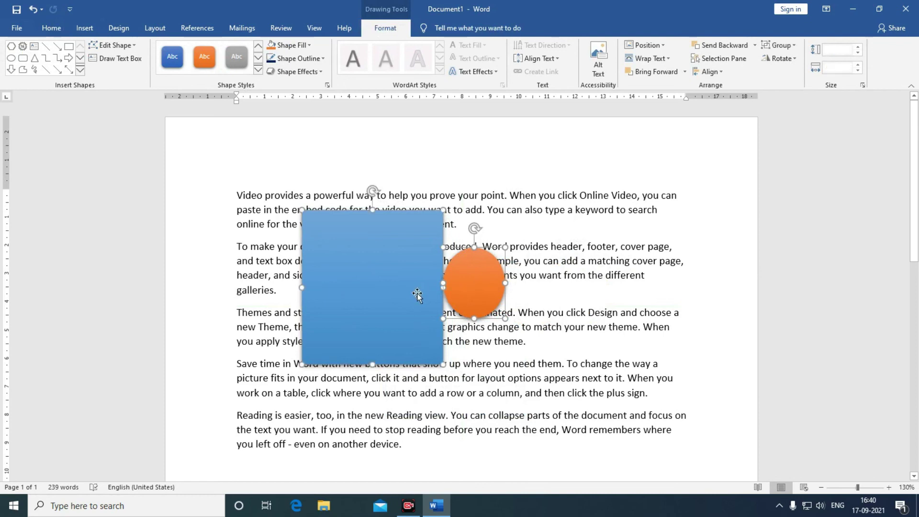
click(791, 48)
click(788, 59)
mouse_move(398, 318)
mouse_down()
mouse_move(451, 372)
mouse_move(376, 320)
mouse_up()
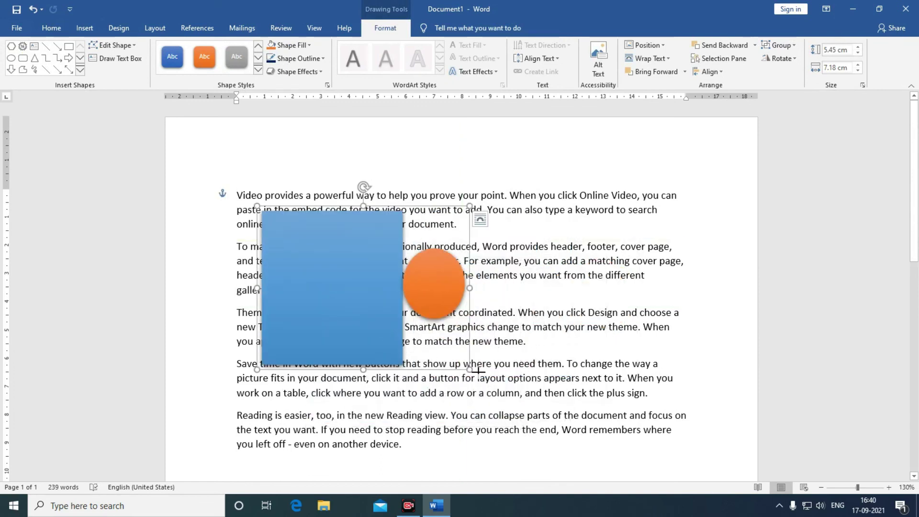
drag(478, 371, 506, 395)
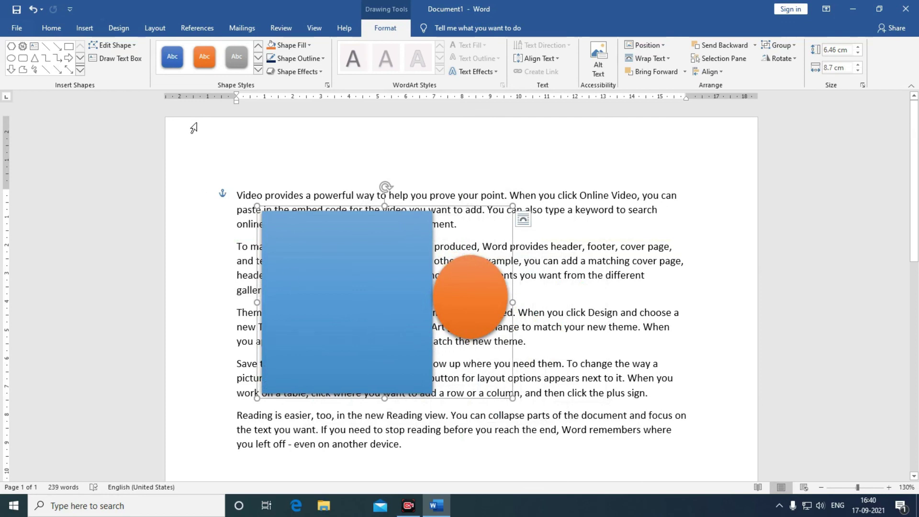
Step: Draw a rounded rectangle right of the orange circle, then nudge it and the group into place
click(79, 30)
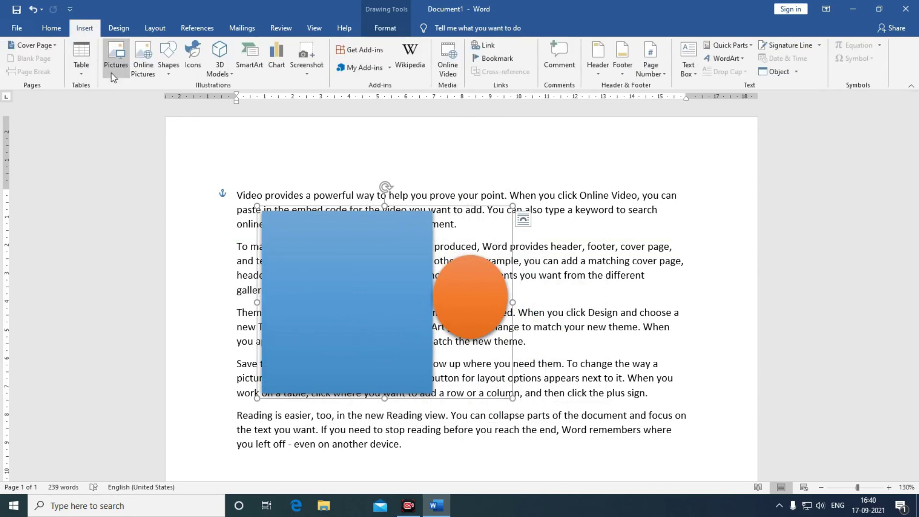
click(381, 29)
click(82, 30)
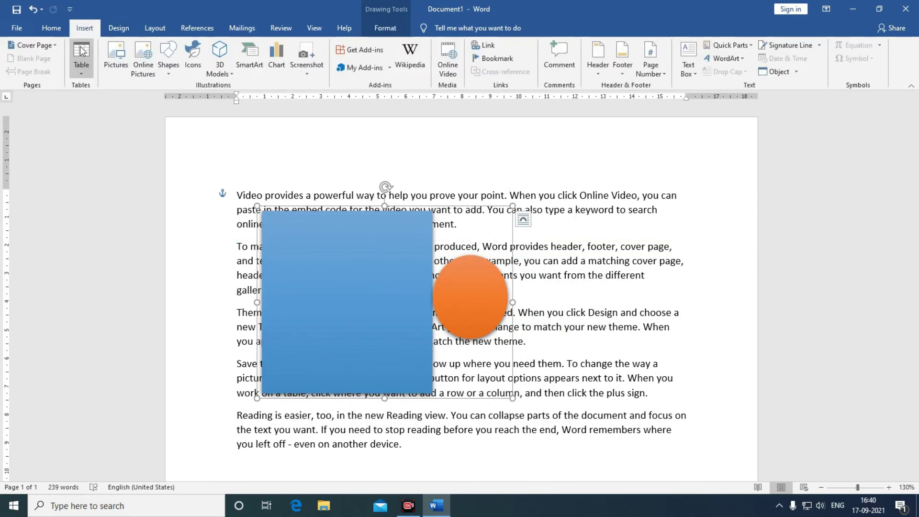
click(165, 68)
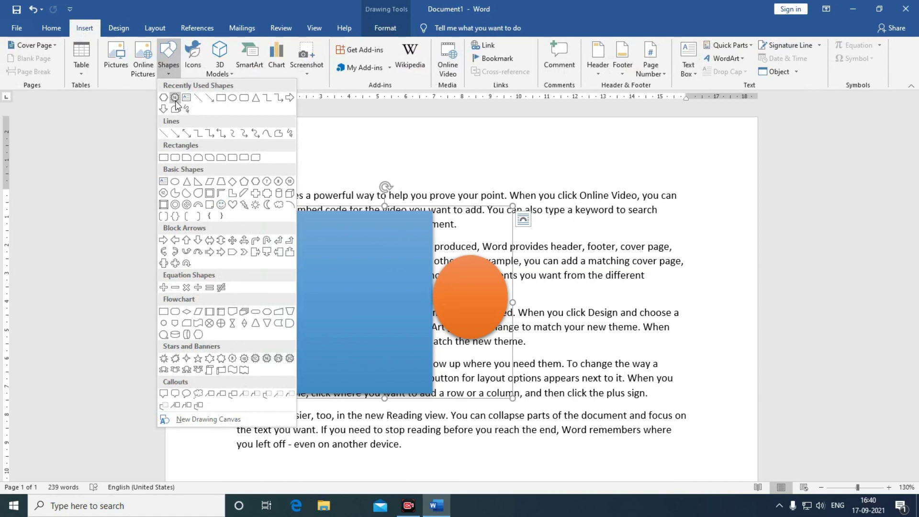
click(178, 160)
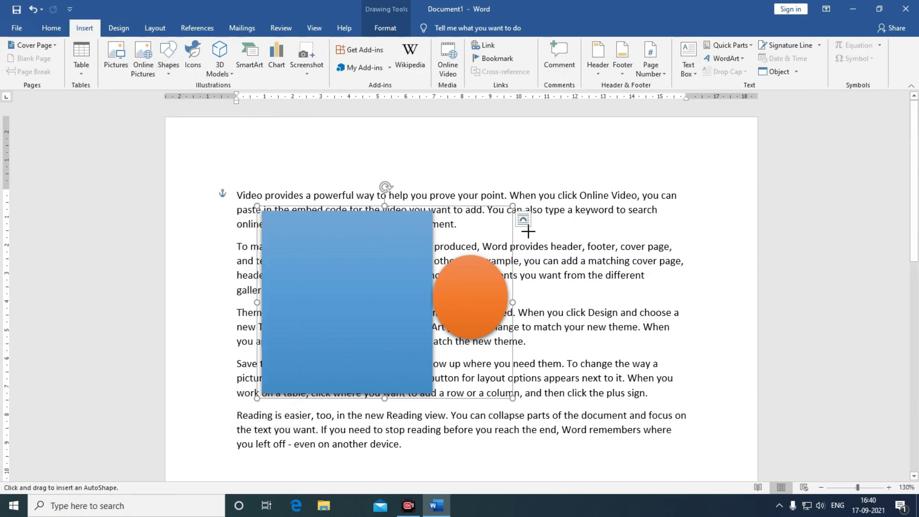
drag(552, 219, 671, 361)
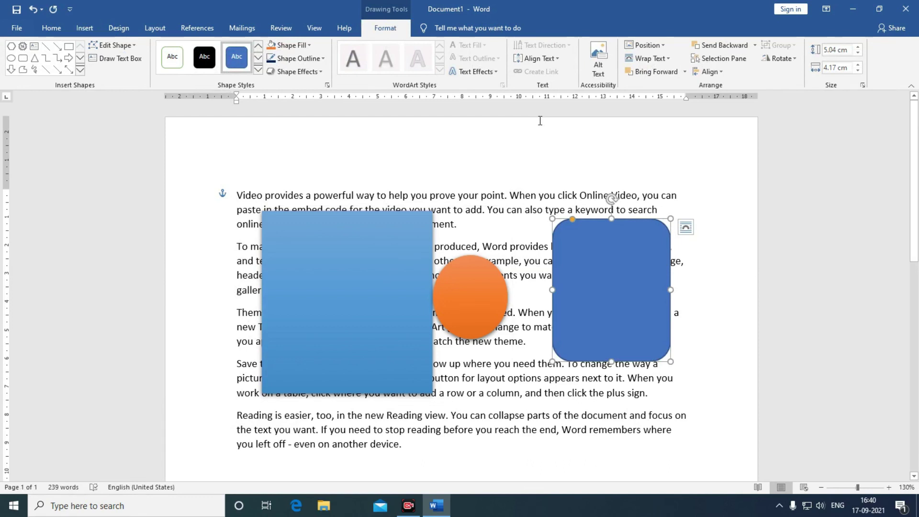
drag(628, 306, 584, 317)
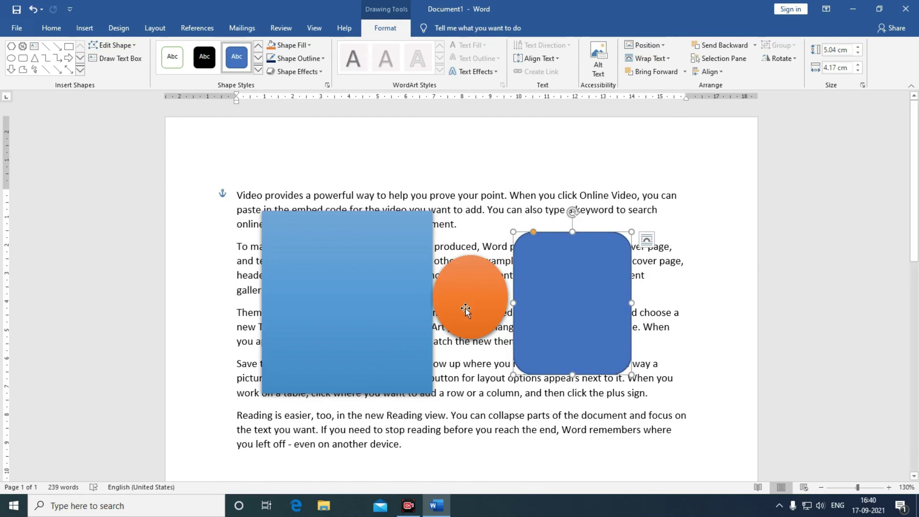
drag(467, 311, 473, 312)
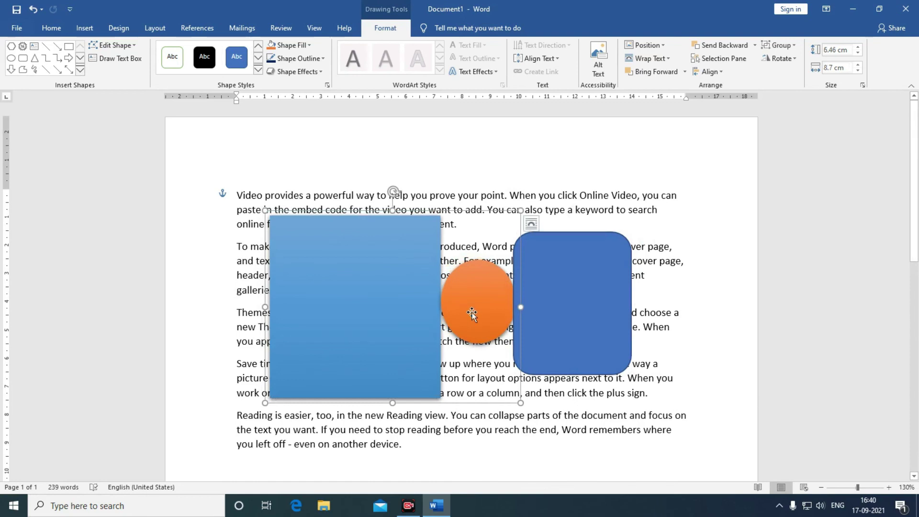